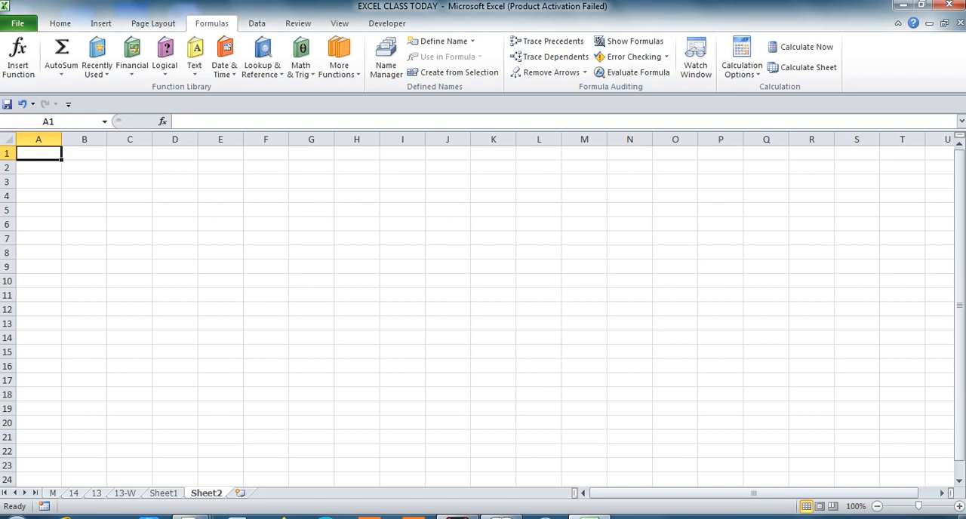
Enter the header STUDENT NAME in E4 and list the students A, B, C, D, E and F in E5:E10.
left_click(220, 196)
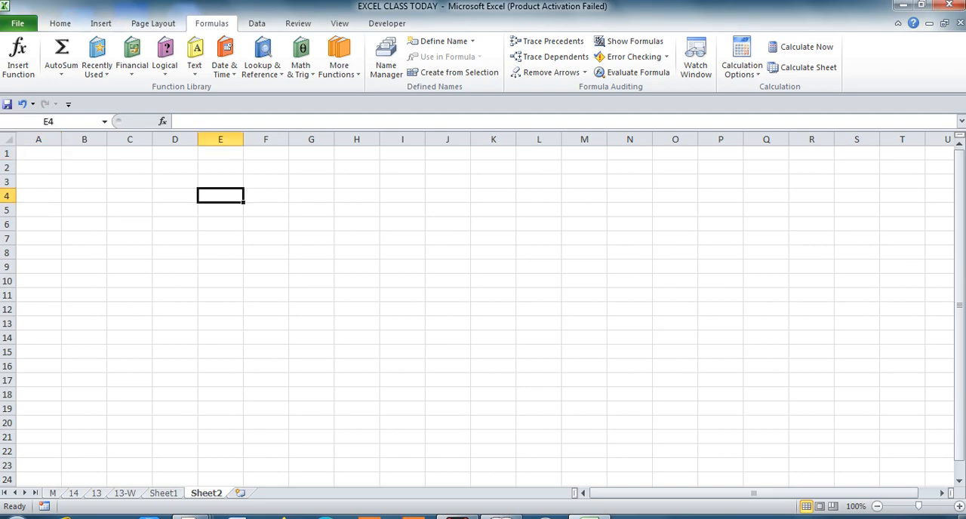
type("STUDENT NAME")
key("Return")
type("A")
key("Return")
type("B")
key("Return")
type("C")
key("Return")
type("D")
key("Return")
type("E")
key("Return")
type("F")
key("Return")
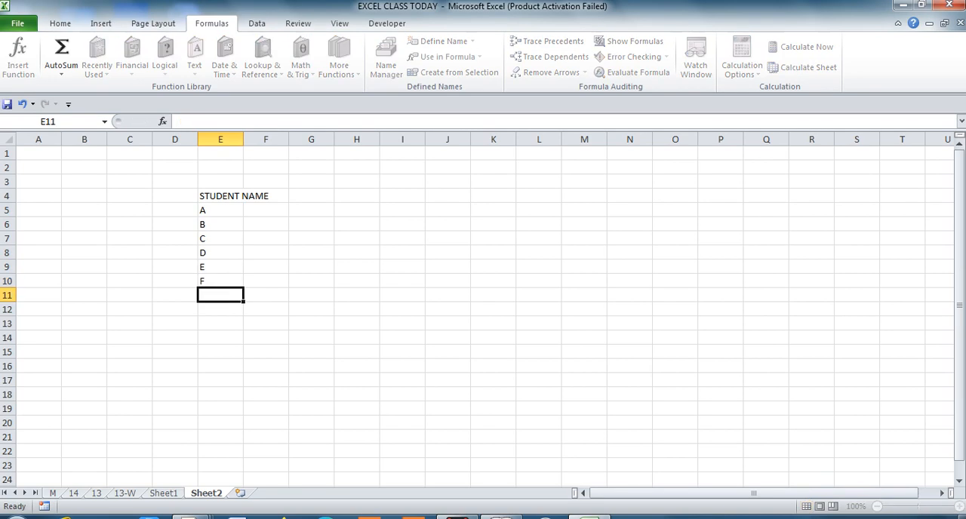
Add the header MARKS in F4 and fit the width of column E to its contents.
key("Up")
key("Up")
key("Up")
key("Up")
key("Up")
key("Up")
key("Right")
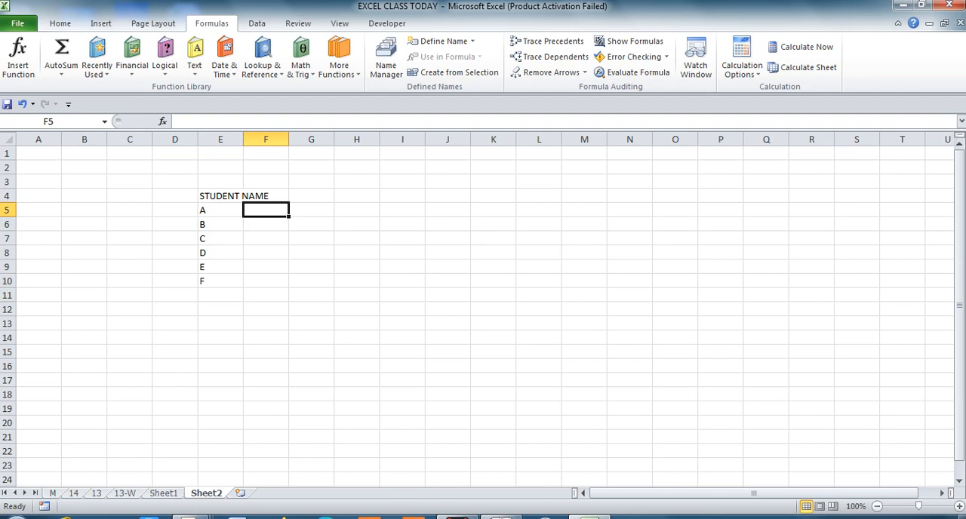
key("Up")
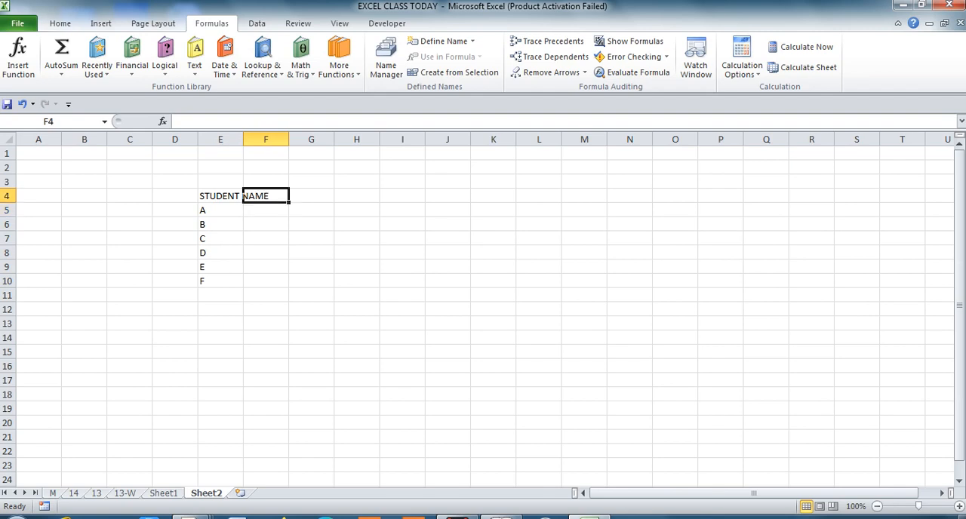
type("MARKS")
key("Return")
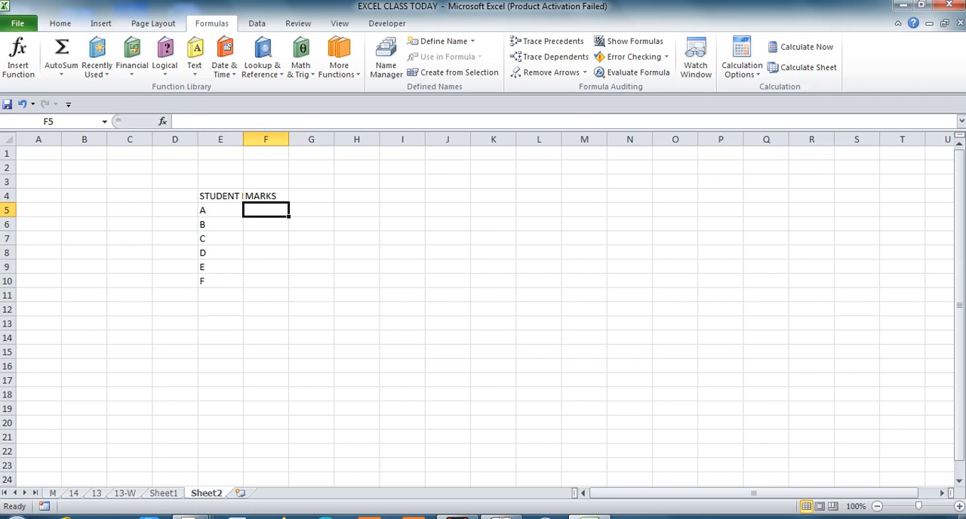
double_click(243, 139)
key("Down")
key("Up")
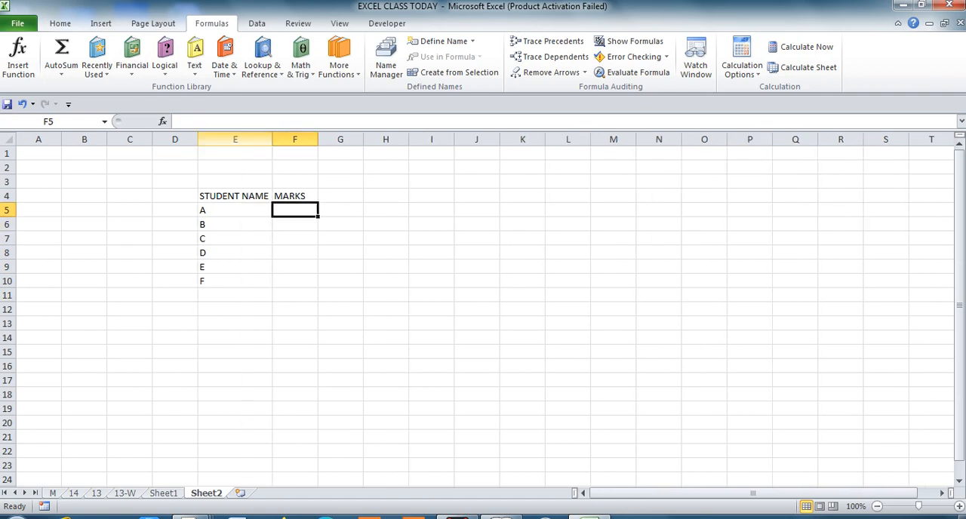
Enter the marks 56, 78, 45, 90, 25 and 67 for students A to F in F5:F10.
type("56")
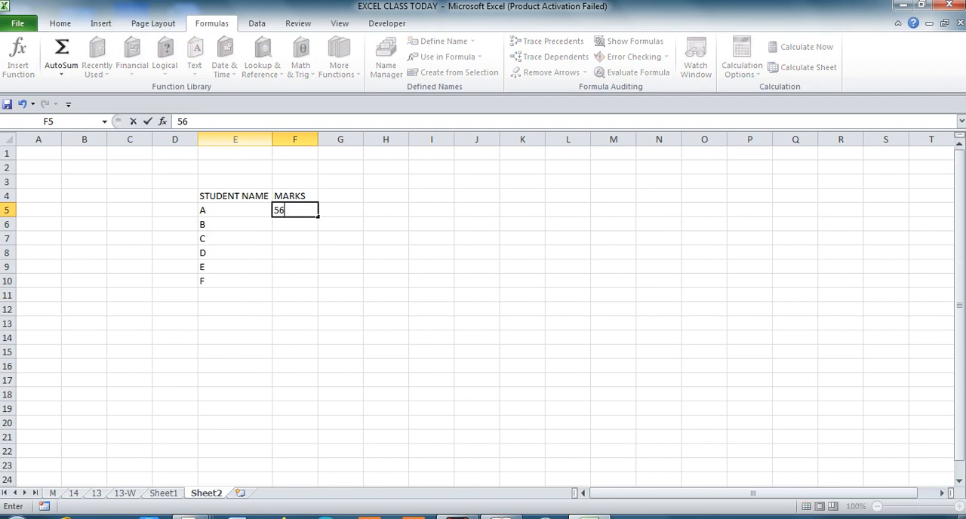
key("Return")
type("78")
key("Return")
type("45")
key("Return")
type("90")
key("Return")
type("2")
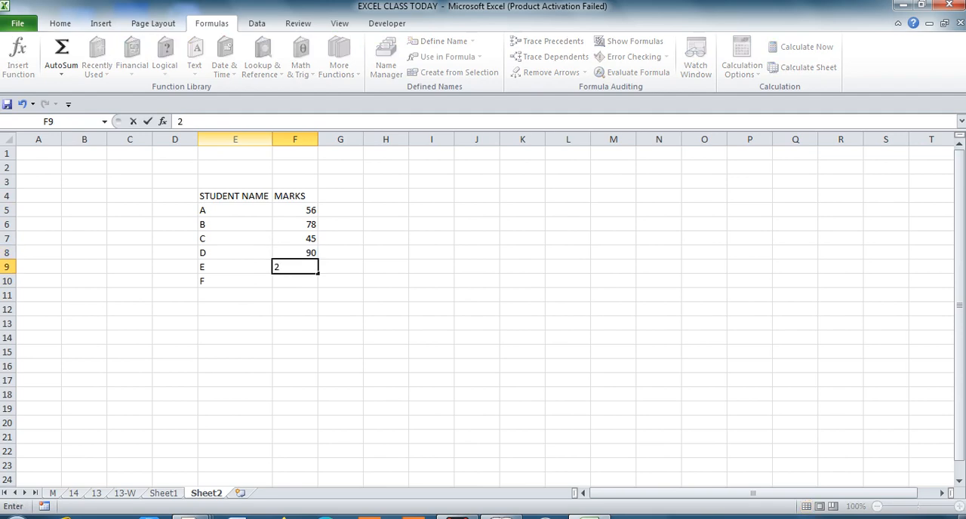
type("5")
key("Return")
type("67")
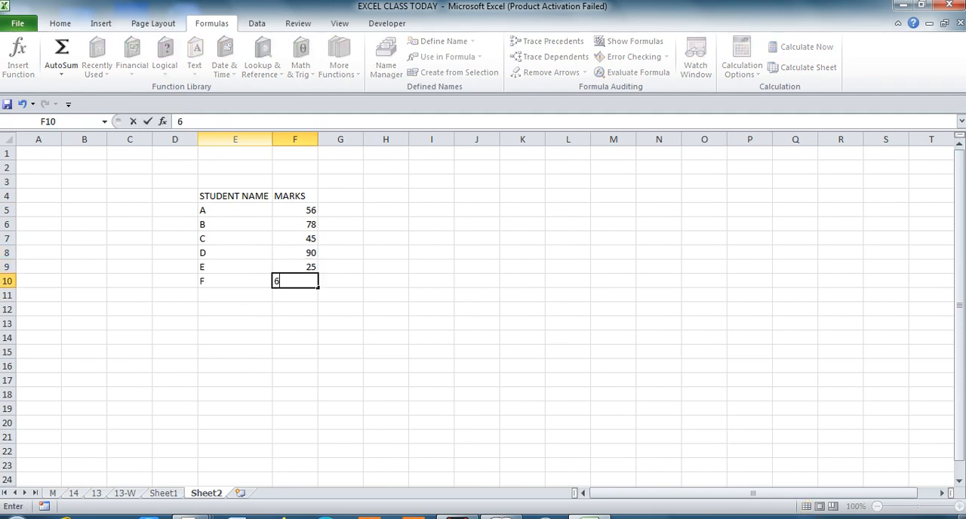
key("Return")
key("Return")
key("Return")
key("Return")
key("Return")
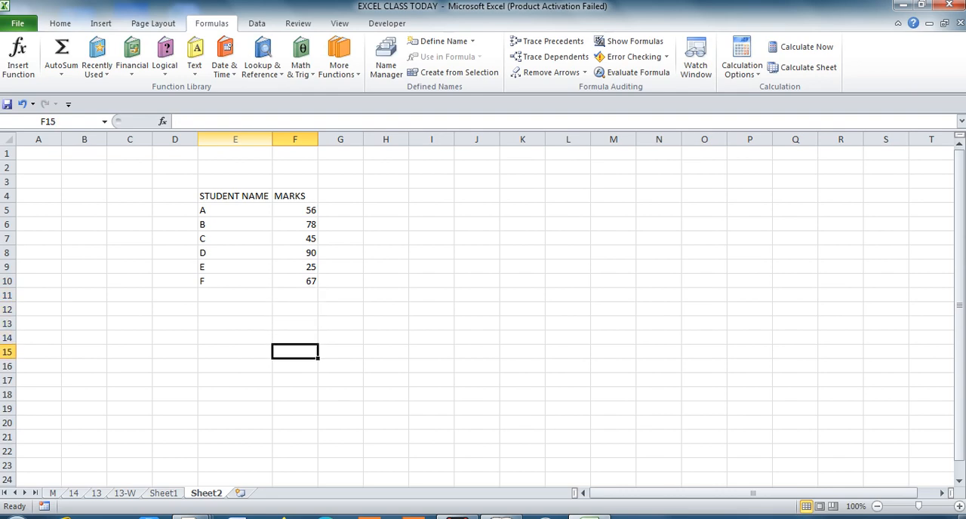
Count the student entries in cell E12 with the formula =COUNTA(E5:E11).
key("Up")
key("Up")
key("Up")
key("Left")
key("Left")
key("Right")
key("Up")
key("Up")
key("Up")
key("Up")
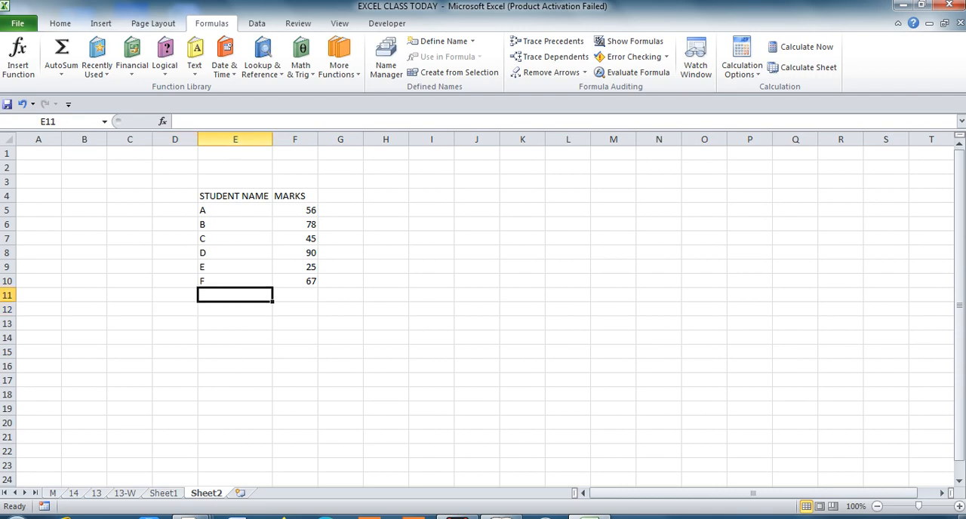
key("Down")
key("Down")
key("Down")
key("Down")
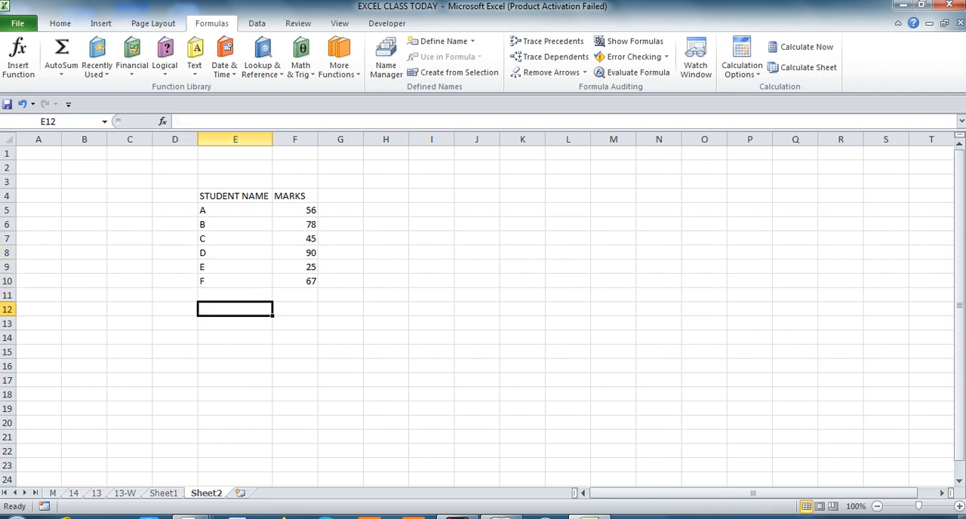
type("=")
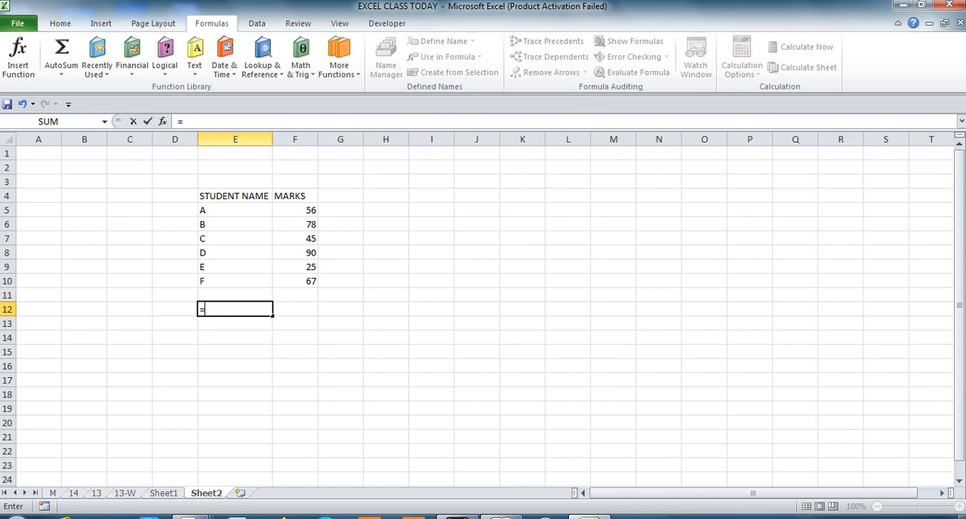
type("C")
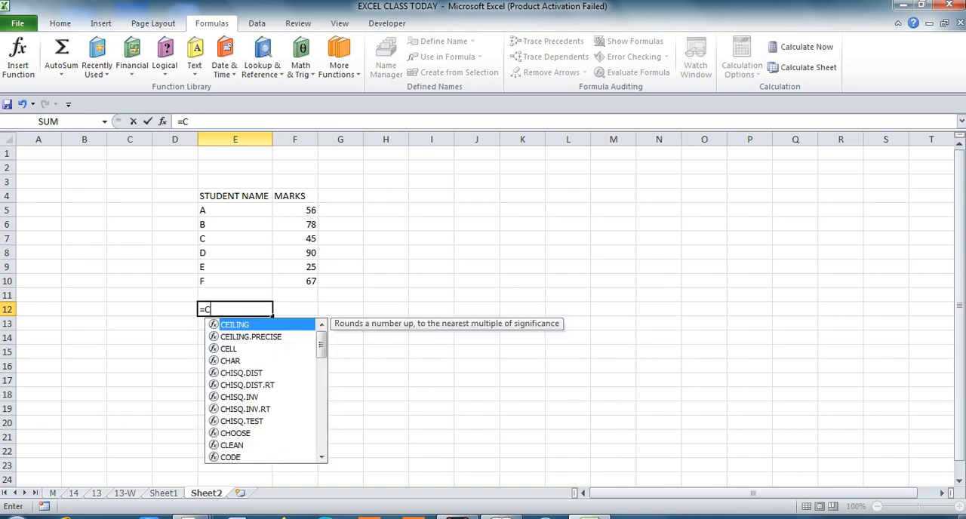
type("OUNTA(")
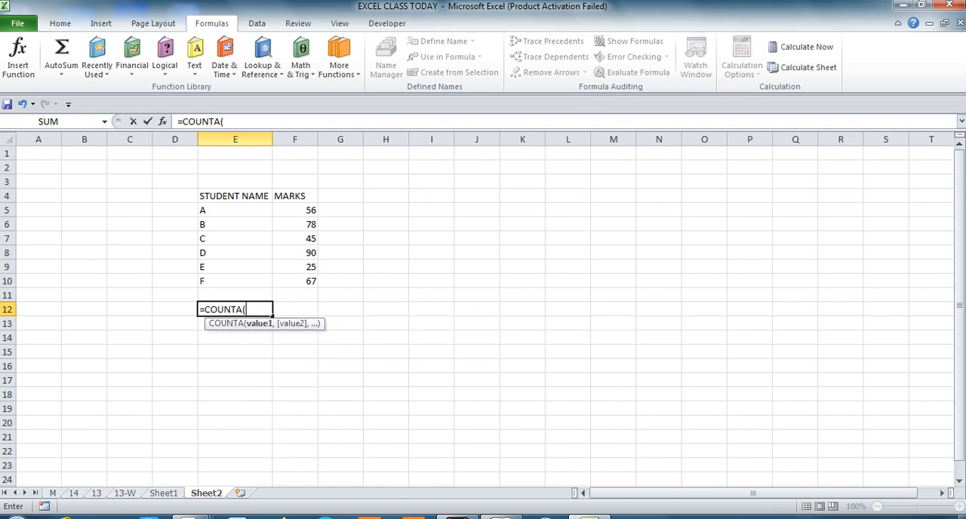
key("Up")
key("shift+Up")
key("shift+Up")
key("shift+Up")
key("shift+Up")
key("shift+Up")
key("shift+Up")
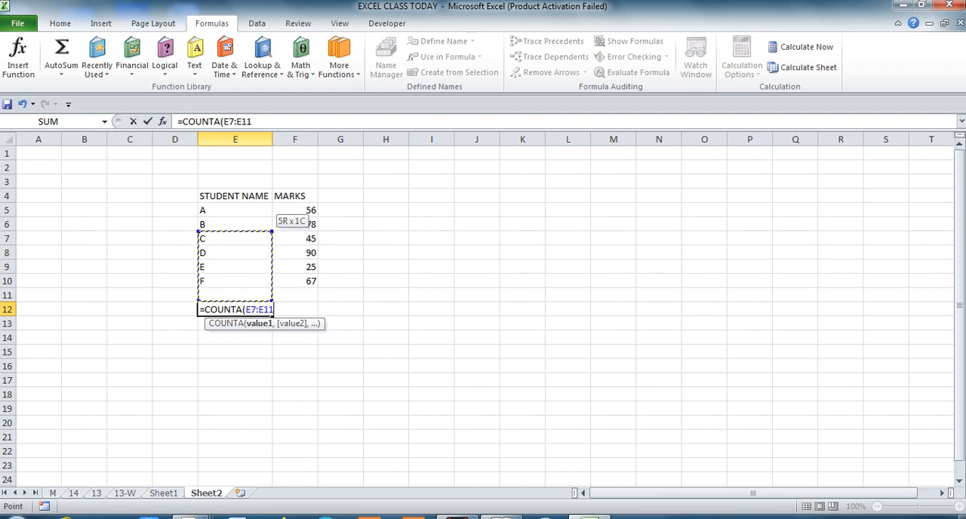
key("Return")
key("Up")
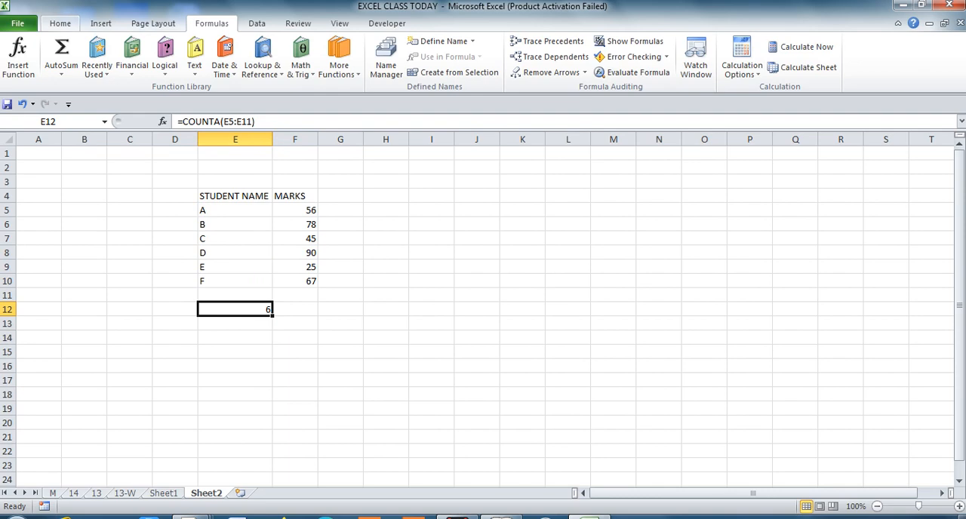
Left-align the student count in cell E12.
left_click(59, 23)
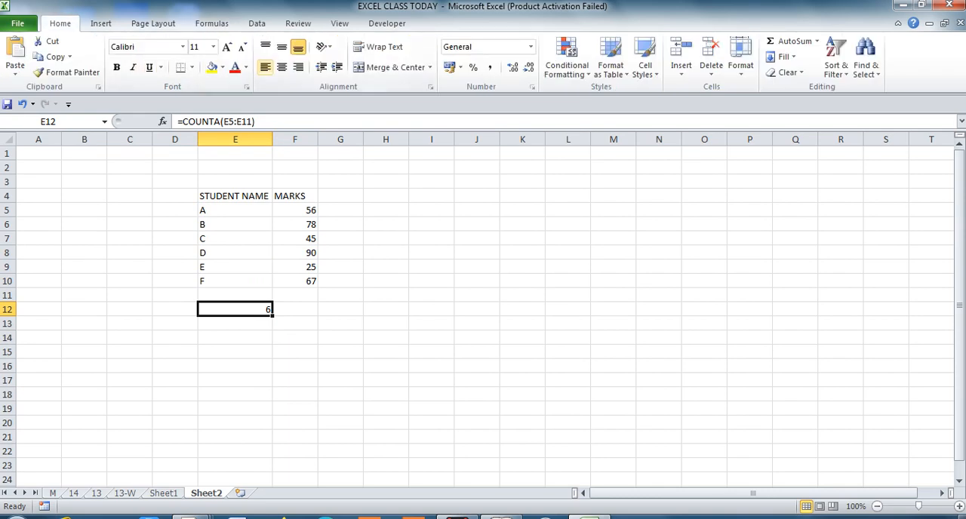
left_click(265, 68)
left_click(295, 309)
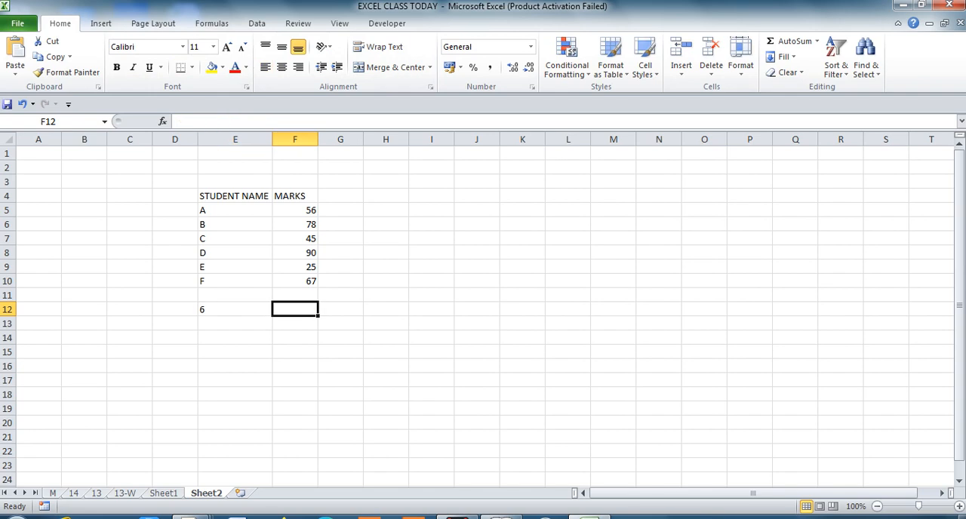
left_click(235, 309)
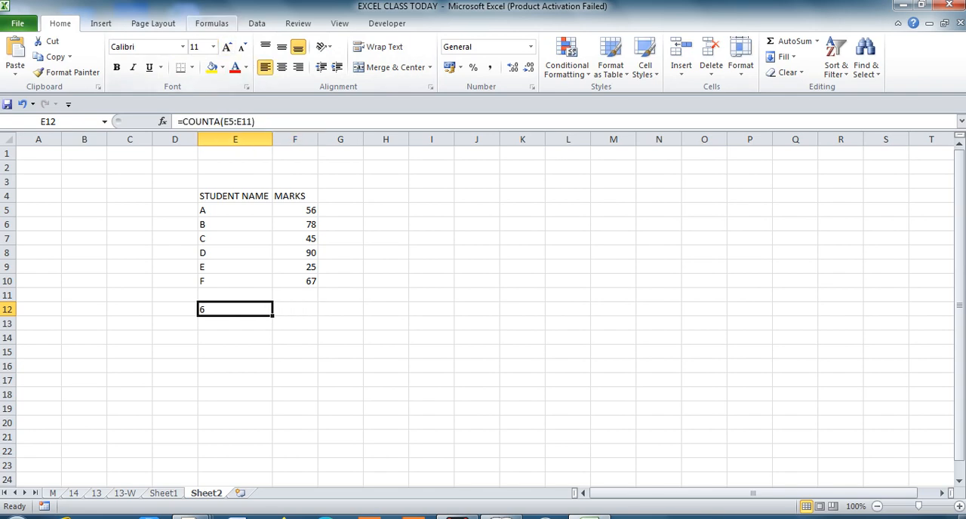
Define a workbook-scoped name for the marks in F5:F10, using a person's first name as the range name.
left_click(212, 23)
left_click(295, 309)
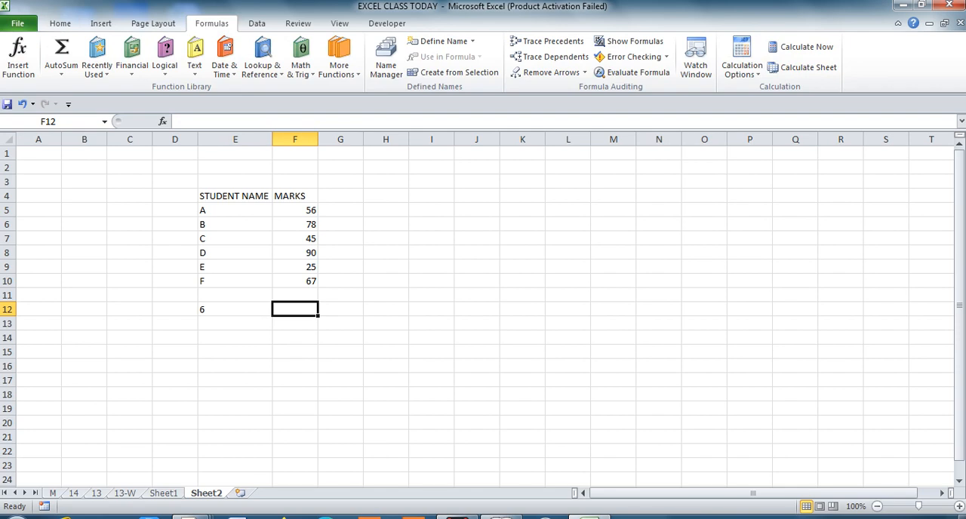
key("Up")
key("Up")
key("Up")
key("Up")
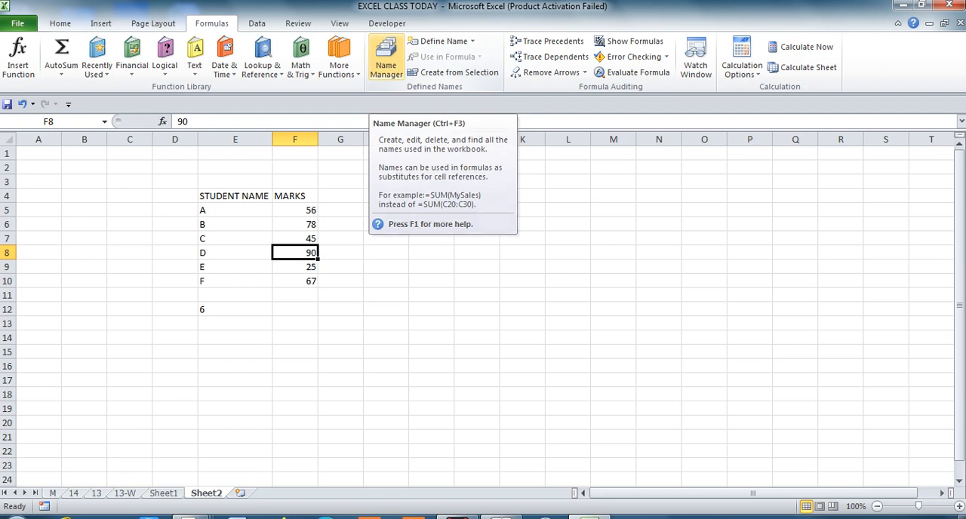
key("Down")
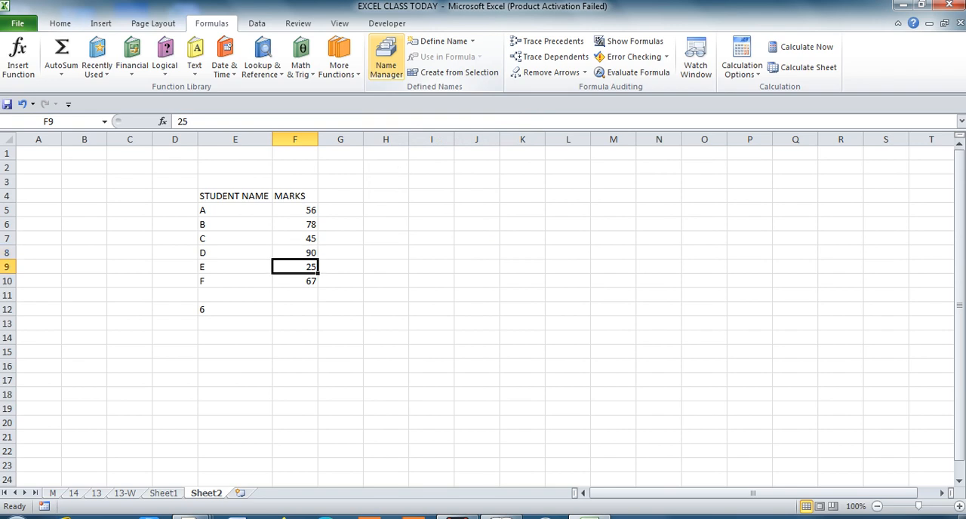
key("Up")
key("Up")
key("Up")
key("Up")
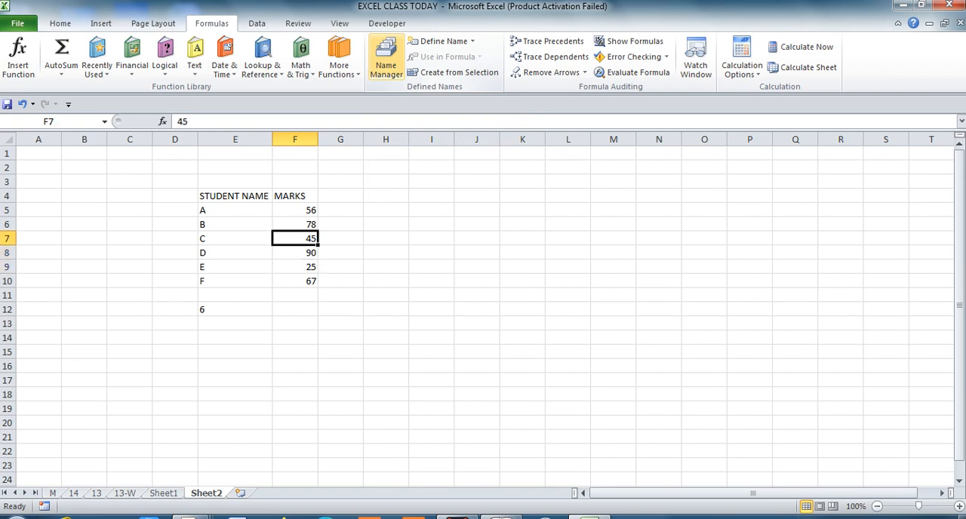
key("shift+Down")
key("shift+Down")
key("shift+Down")
key("shift+Down")
key("shift+Down")
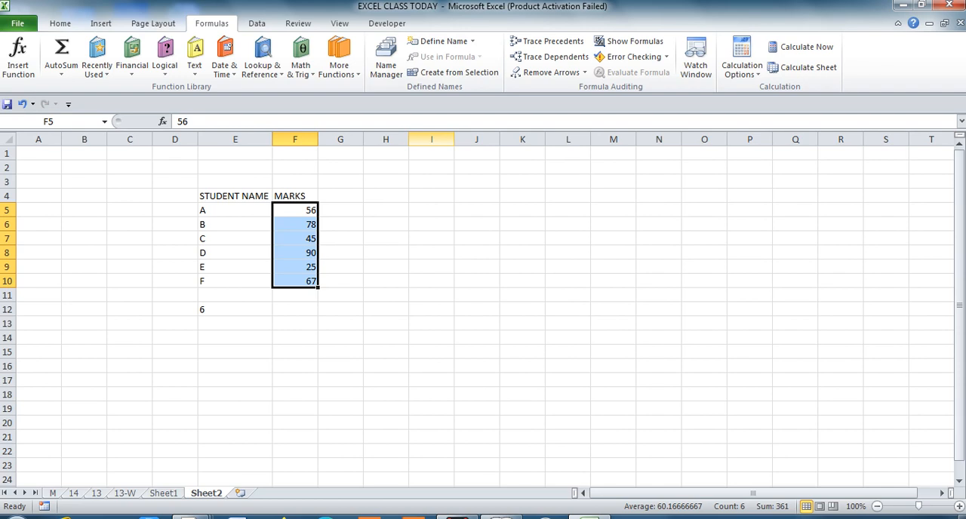
left_click(386, 59)
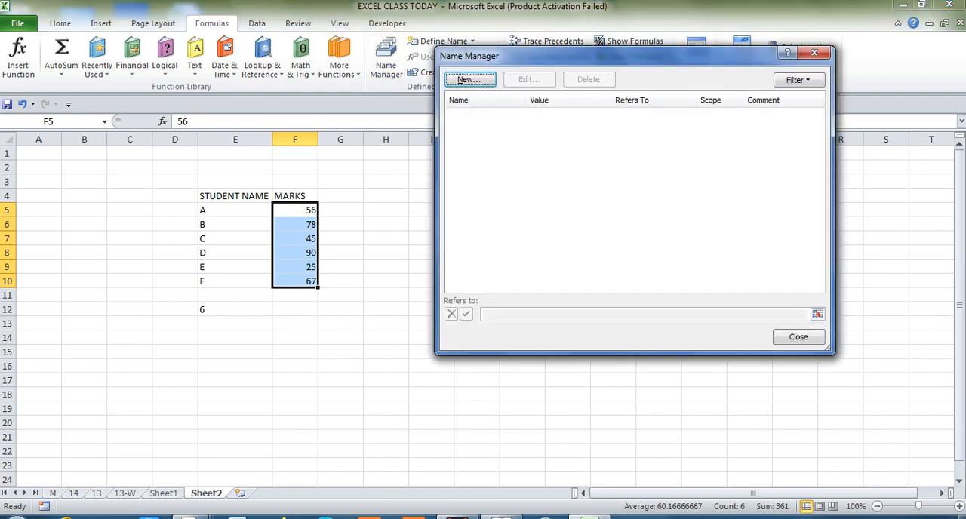
left_click(469, 79)
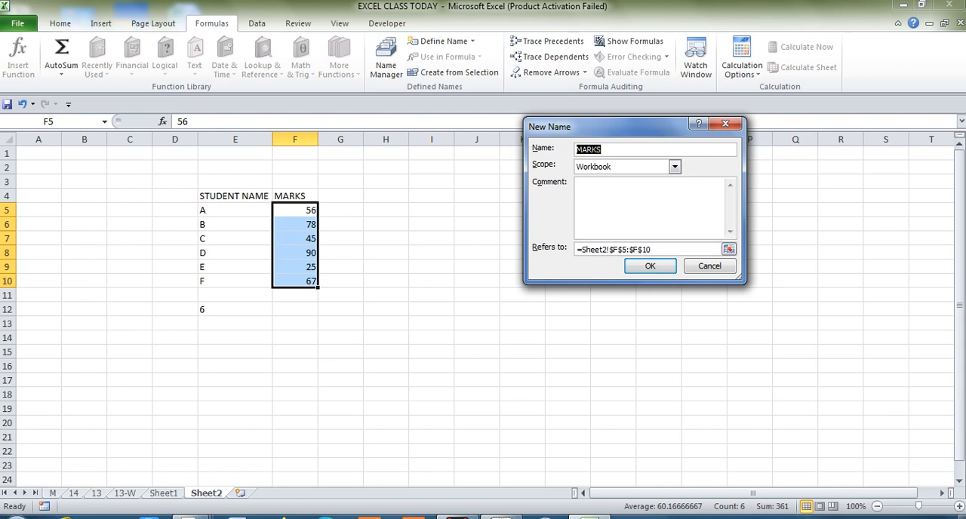
type("RAVI")
key("Return")
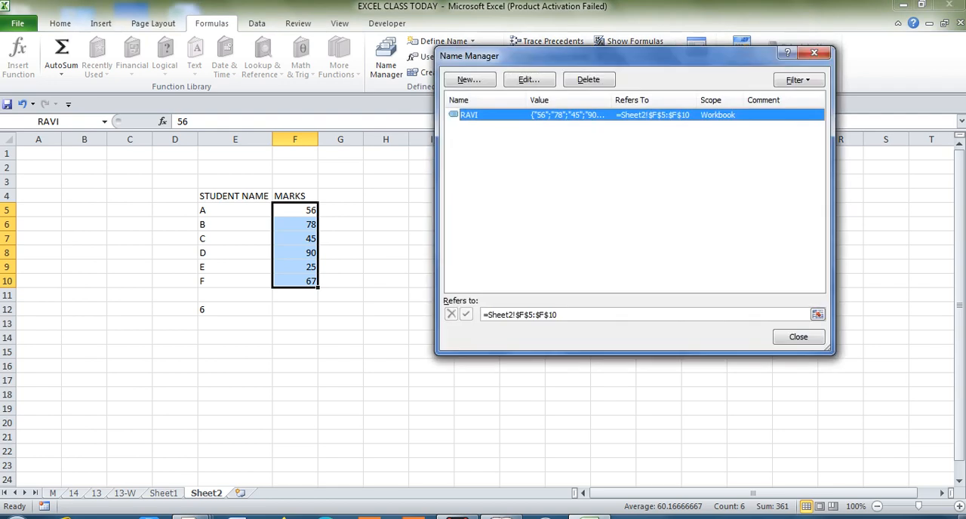
left_click(798, 337)
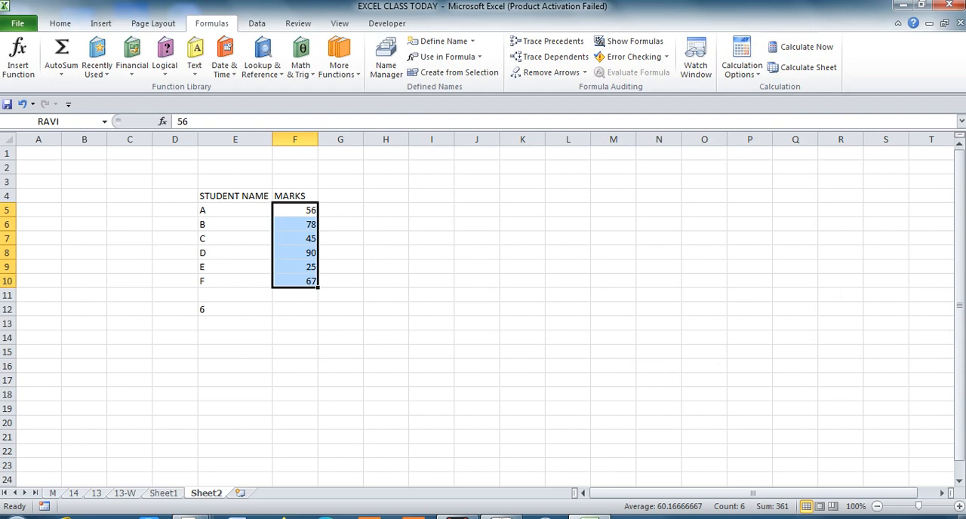
Enter the label AVERAGE MARKS in cell I6, beside the marks table.
left_click(386, 224)
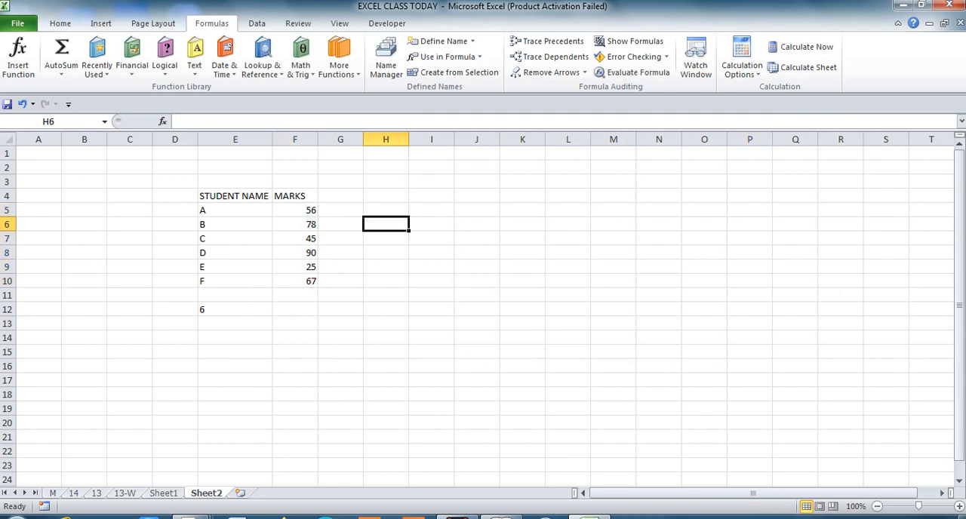
key("Down")
key("Down")
key("Down")
key("Down")
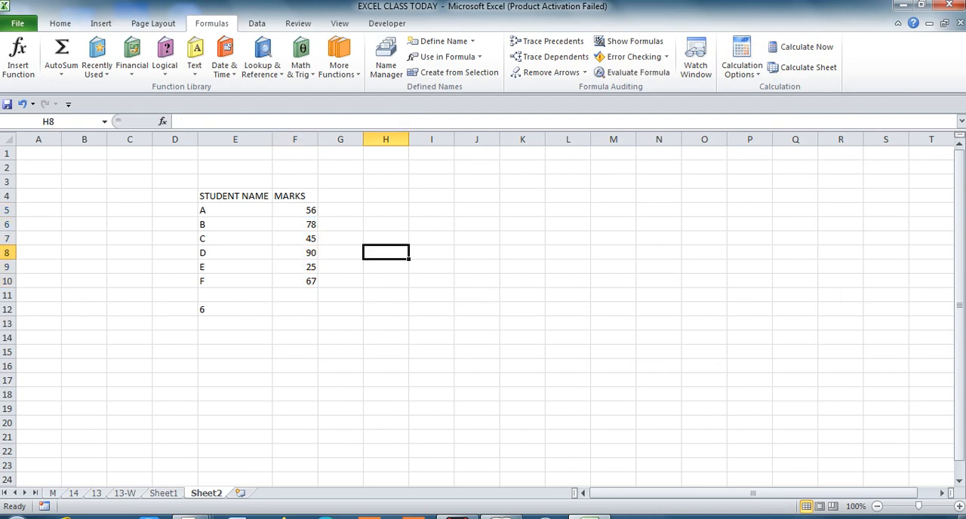
key("Up")
key("Up")
key("Up")
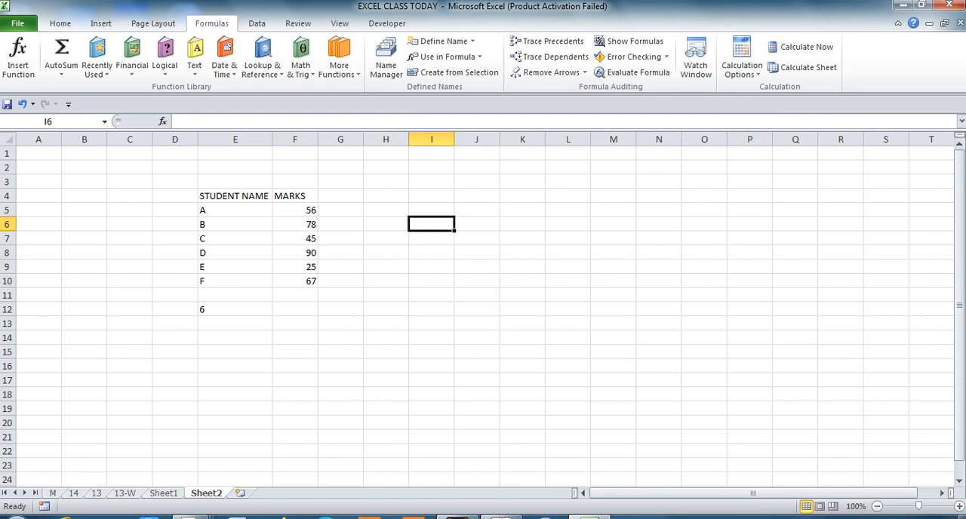
type("AVERAGE MARKS")
key("Return")
Calculate the average of the marks in cell F12 with the formula =AVERAGE(F5:F11).
key("Up")
key("Right")
key("Right")
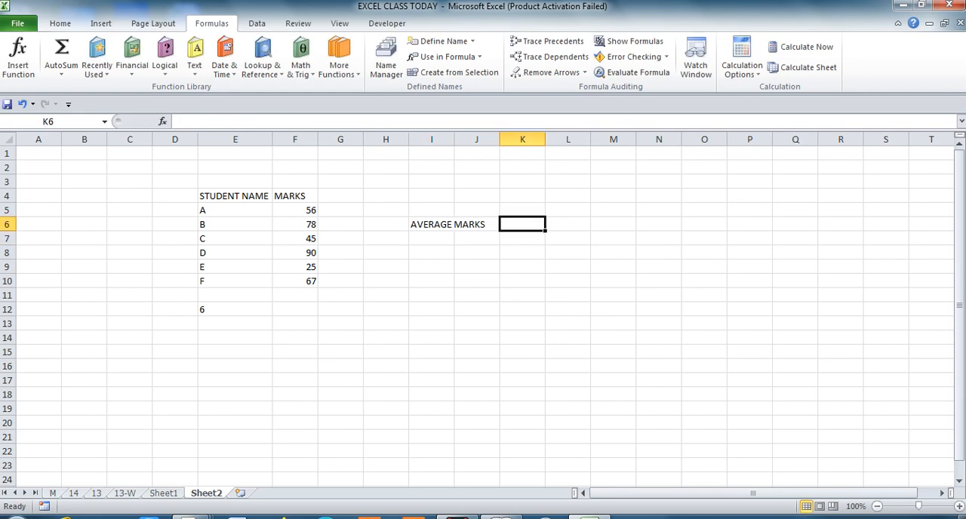
key("Down")
key("Down")
key("Down")
key("Down")
key("Left")
key("Left")
key("Left")
key("Left")
key("Left")
key("Down")
key("Down")
type("=AVERAG")
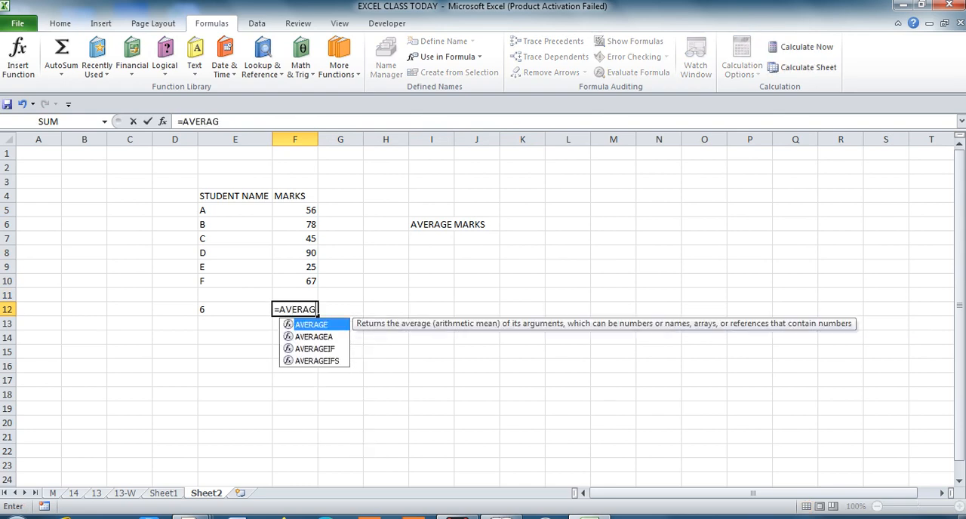
type("E(")
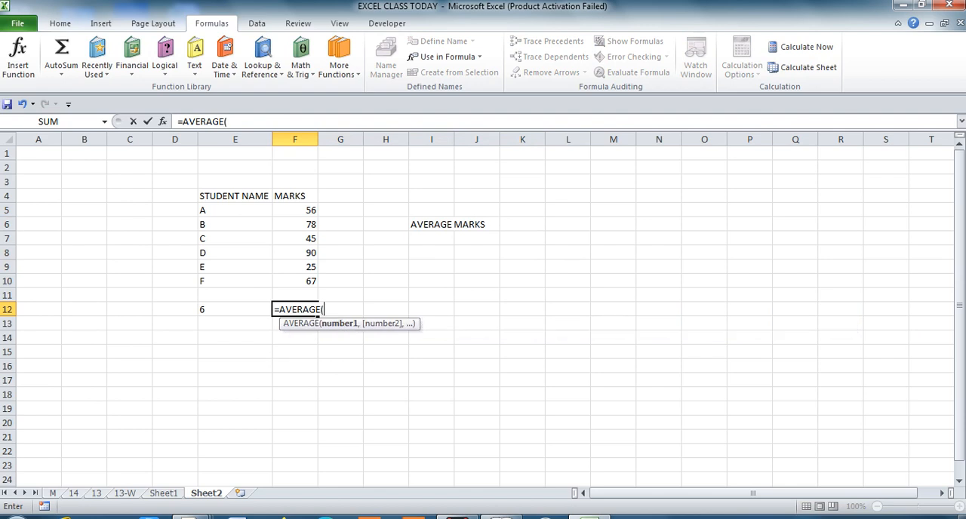
left_click_drag(298, 295, 306, 210)
key("Return")
Apply the comma number style to the average in cell F12.
key("Up")
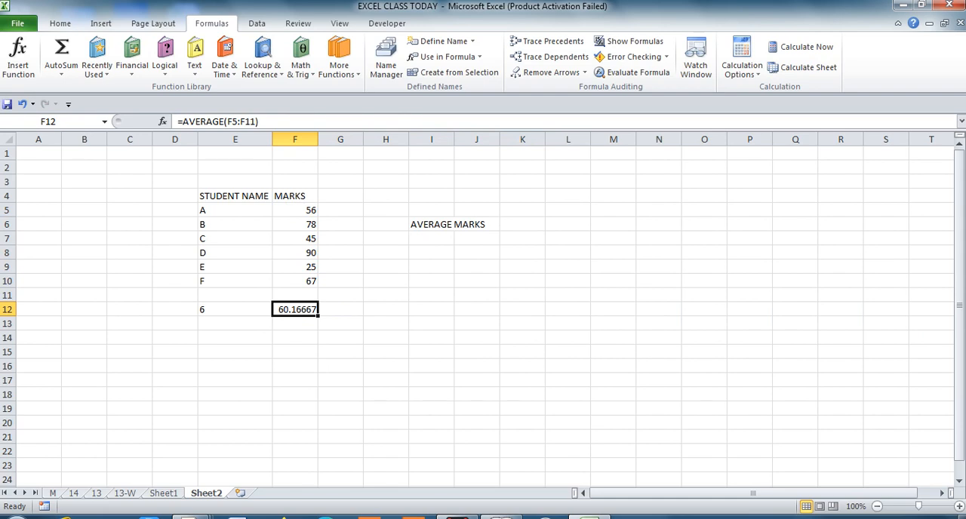
key("alt+h")
key("k")
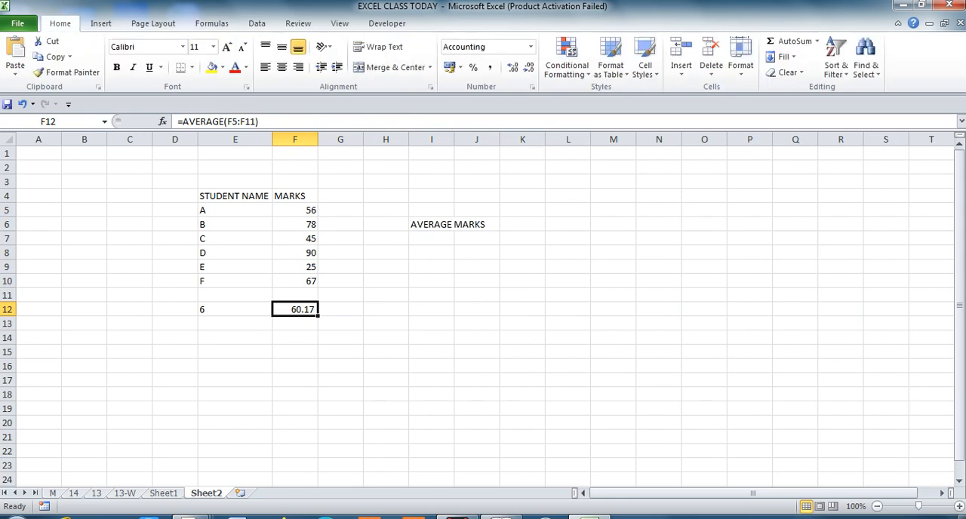
Calculate the average in cell K6, beside the AVERAGE MARKS label, using the AVERAGE function on the named marks range.
key("Up")
key("Up")
key("Up")
key("Up")
key("Up")
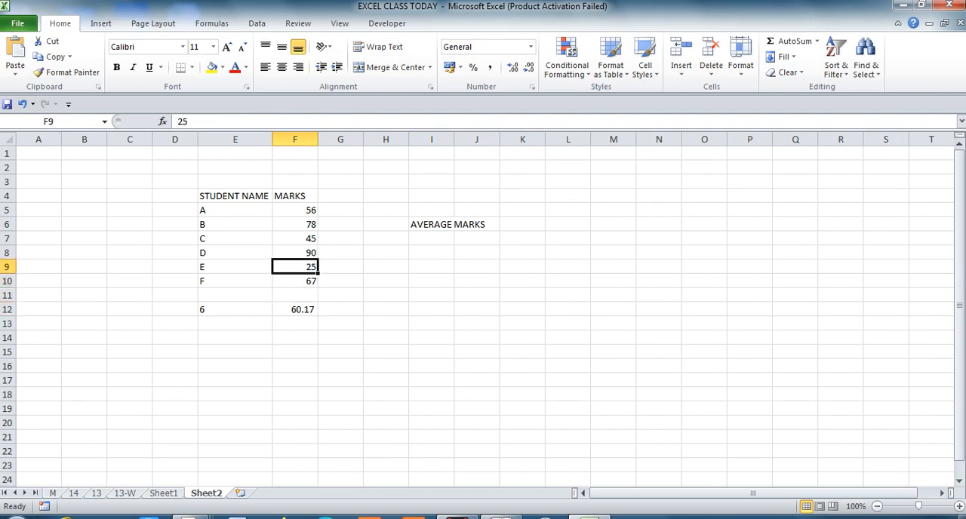
key("Up")
key("Up")
key("Right")
key("Right")
key("Right")
key("Down")
key("Down")
key("Up")
key("Right")
key("Right")
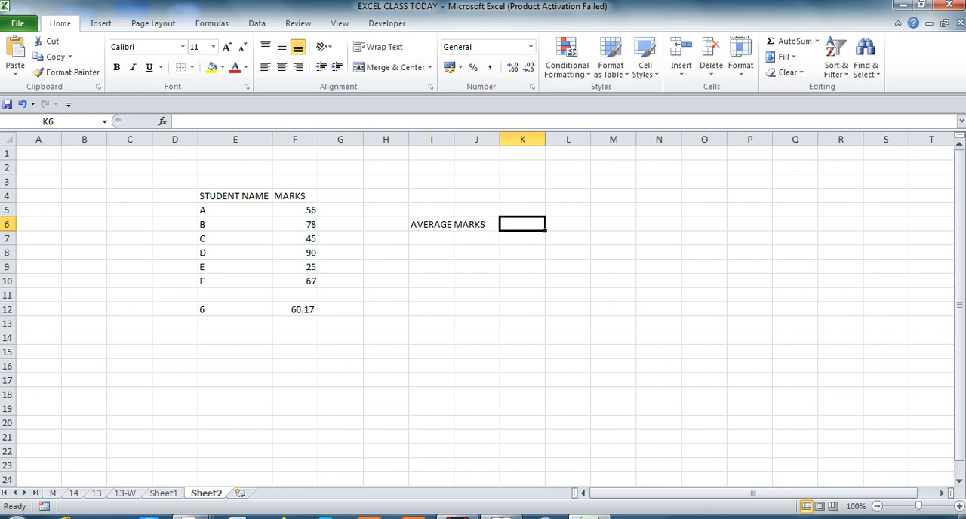
left_click(211, 23)
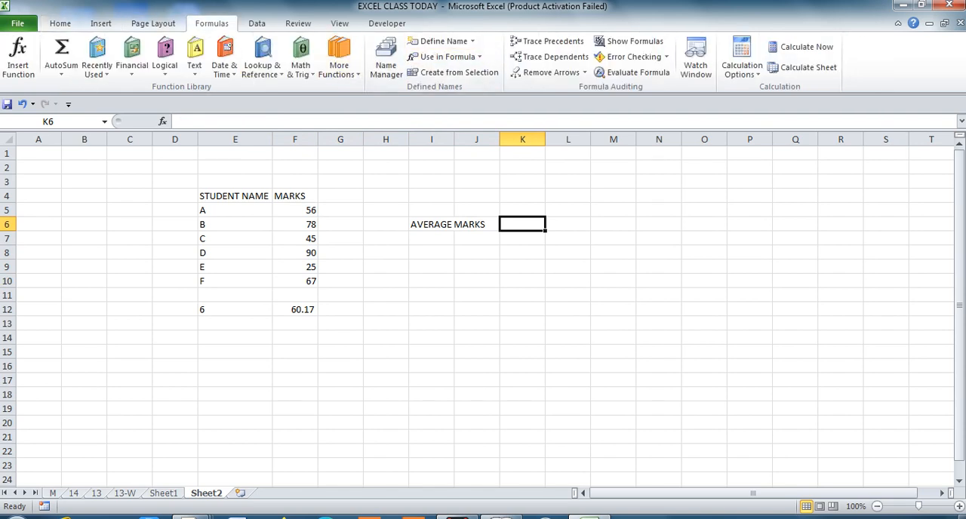
type("=AVERAGE(")
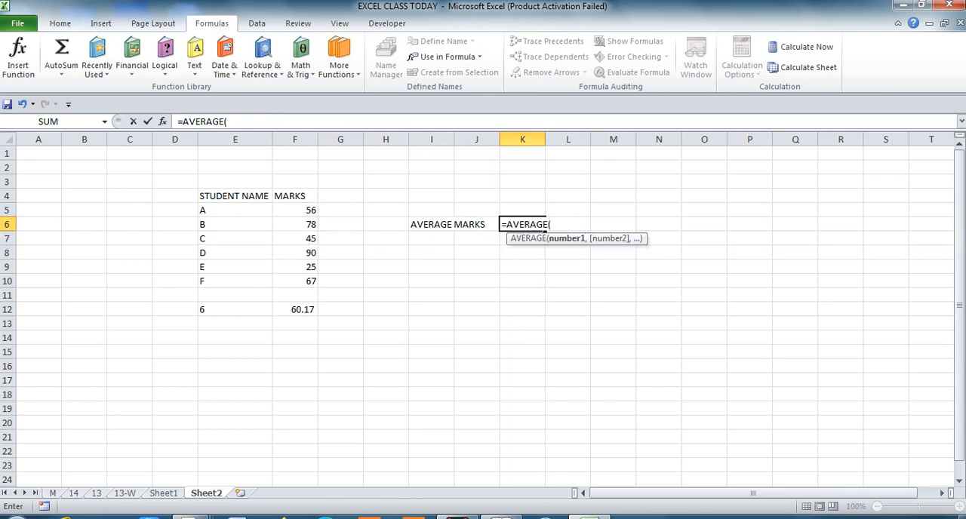
type("RAVI")
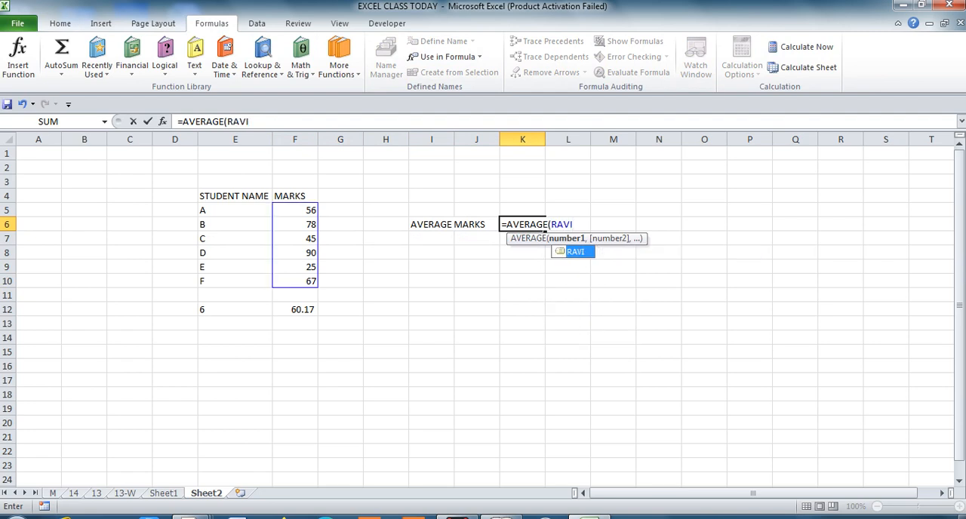
type(")")
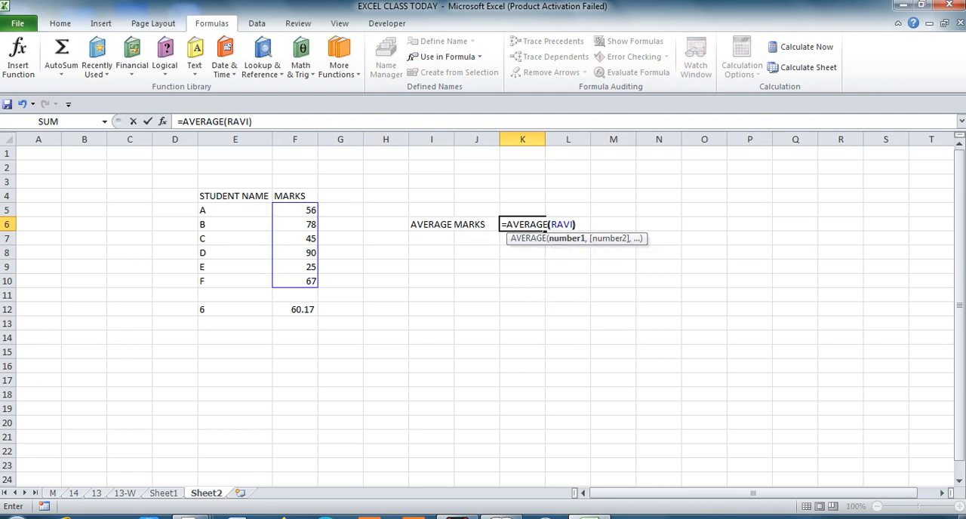
key("Return")
key("Up")
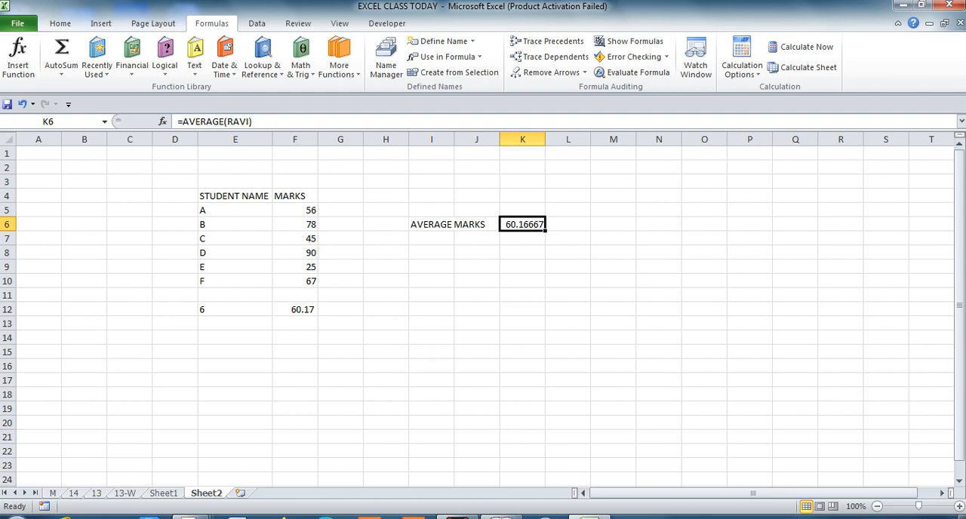
Enter the label SUM in I7 and total the marks in K7 using the SUM function on the named marks range.
left_click(431, 238)
type("SUM")
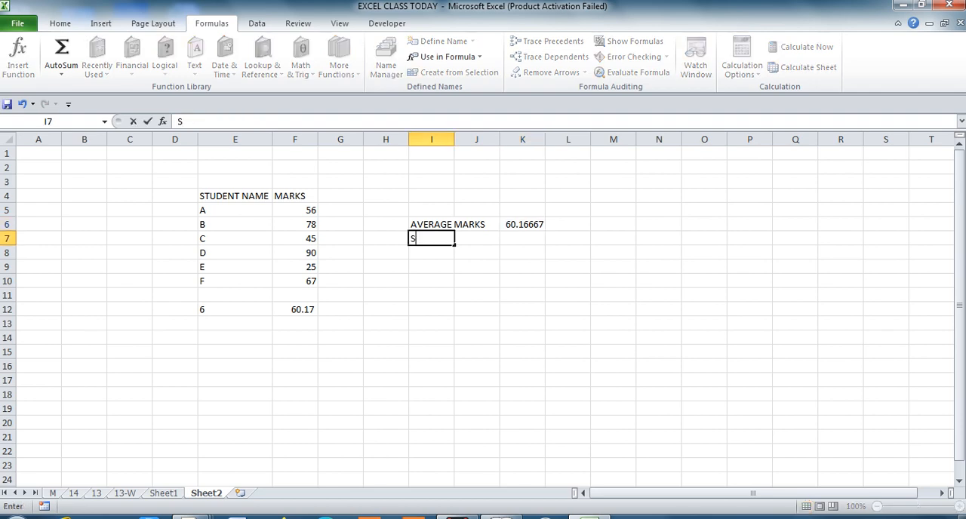
key("Right")
key("Right")
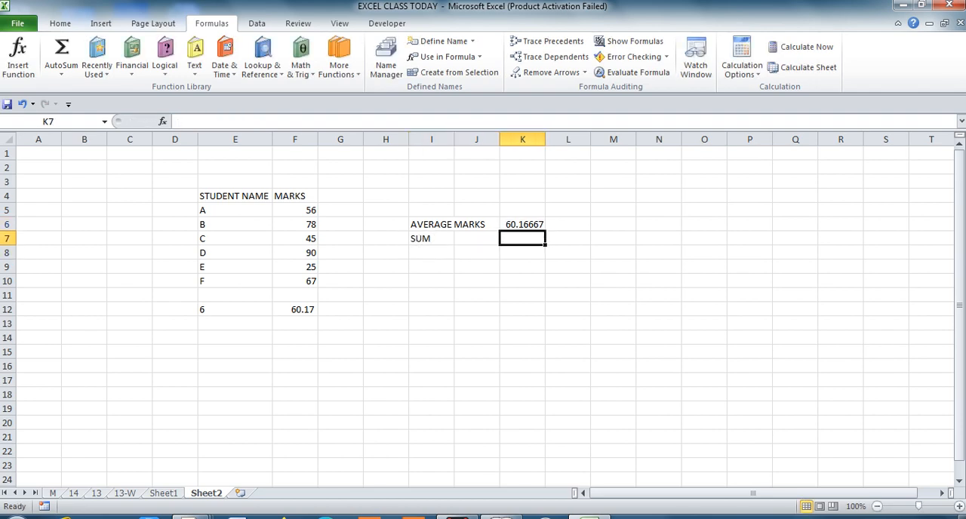
type("=SU")
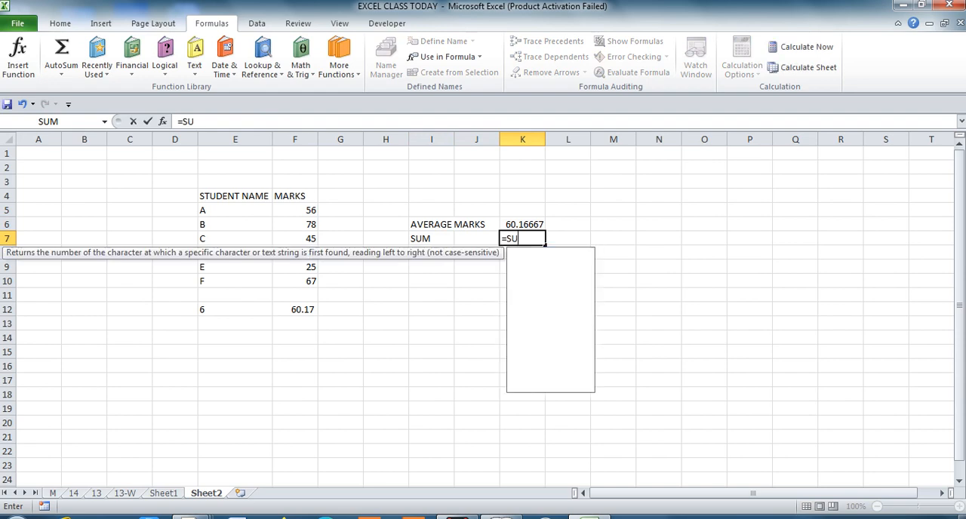
type("M(R")
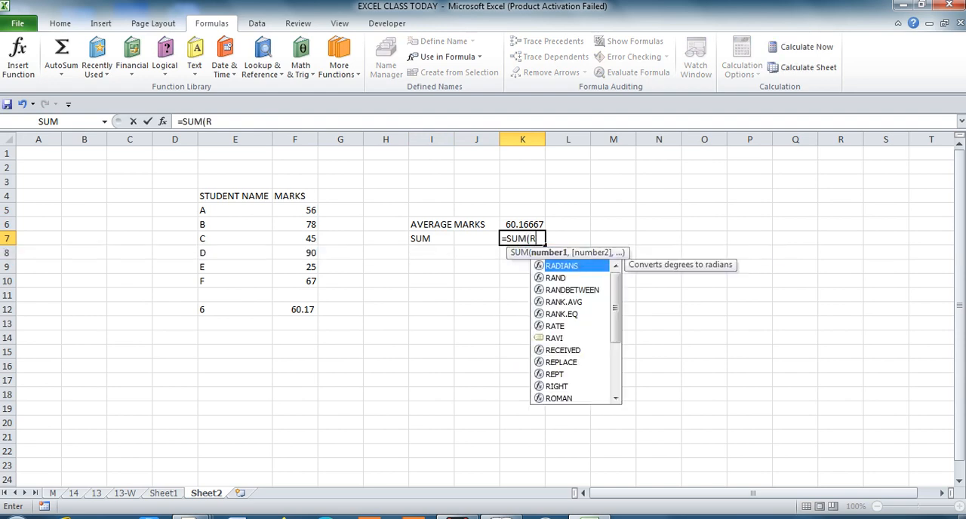
type("AVI)")
key("Return")
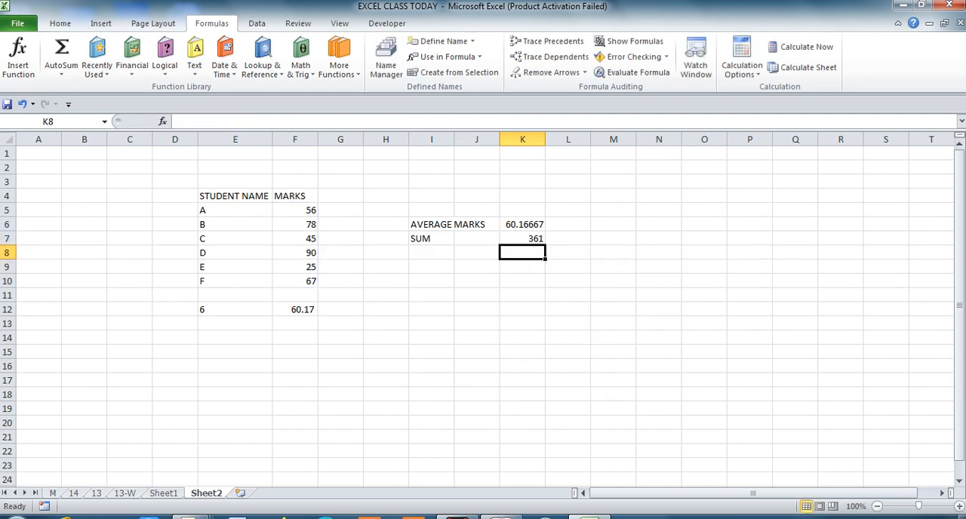
Enter the label SUM in cell E13, below the student count.
key("Left")
key("Left")
key("Left")
key("Left")
key("Left")
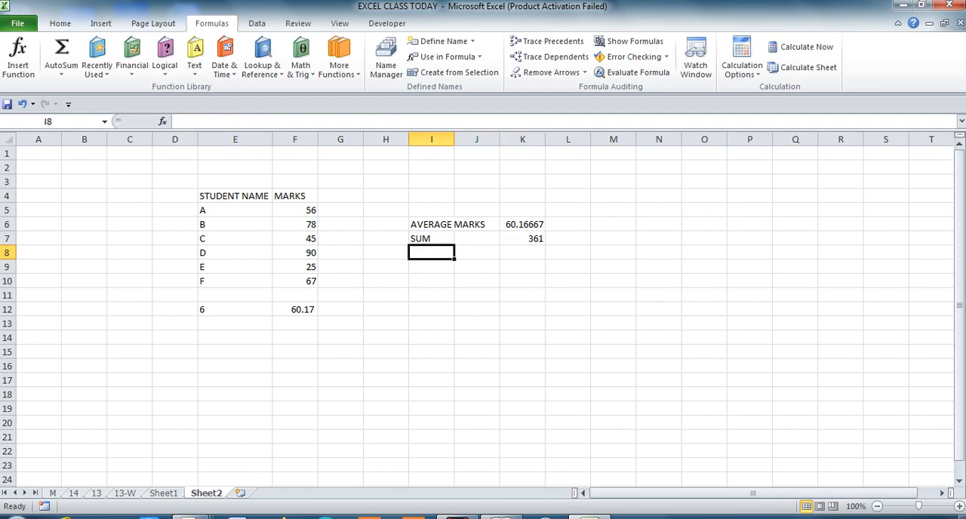
key("Down")
key("Down")
key("Down")
key("Down")
key("Left")
key("Down")
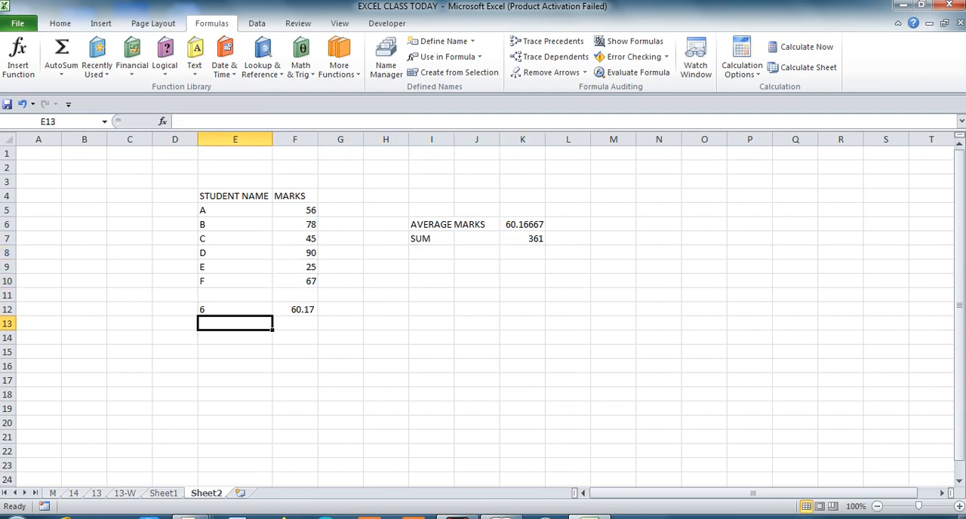
type("SUM")
key("Return")
Total the marks in cell F13 with the SUM function over the cell range F5:F10.
key("Up")
key("Right")
type("=SUM")
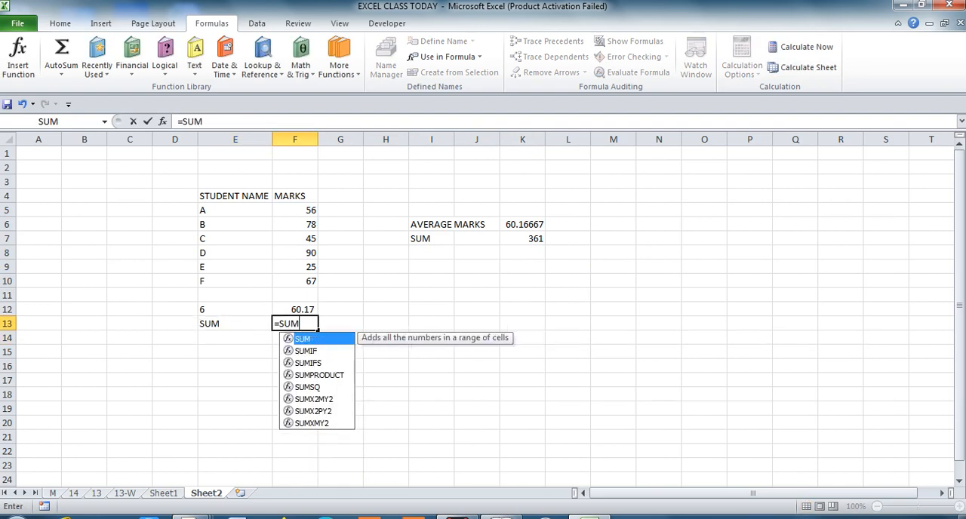
type("(")
key("Up")
key("Up")
key("Up")
key("shift+Up")
key("shift+Up")
key("shift+Up")
key("shift+Up")
key("shift+Up")
key("Return")
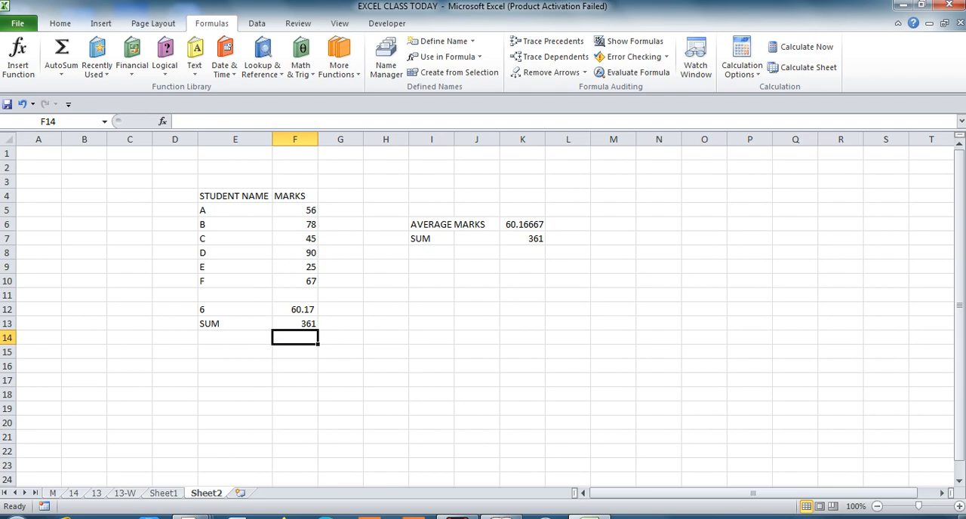
Examine the named-range formula behind the sum in cell K7.
key("Up")
key("Up")
key("Up")
key("Up")
key("Up")
key("Up")
key("Up")
key("Up")
key("Right")
key("Right")
key("Right")
key("Right")
key("Down")
key("Right")
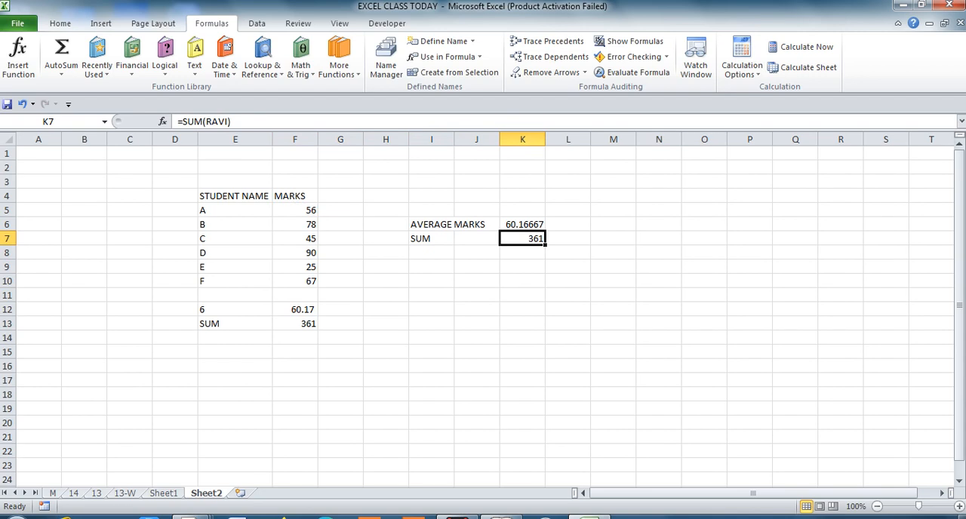
Insert a new worksheet and return the highest mark in G7 using LARGE with the named marks range and k of 1.
left_click(240, 493)
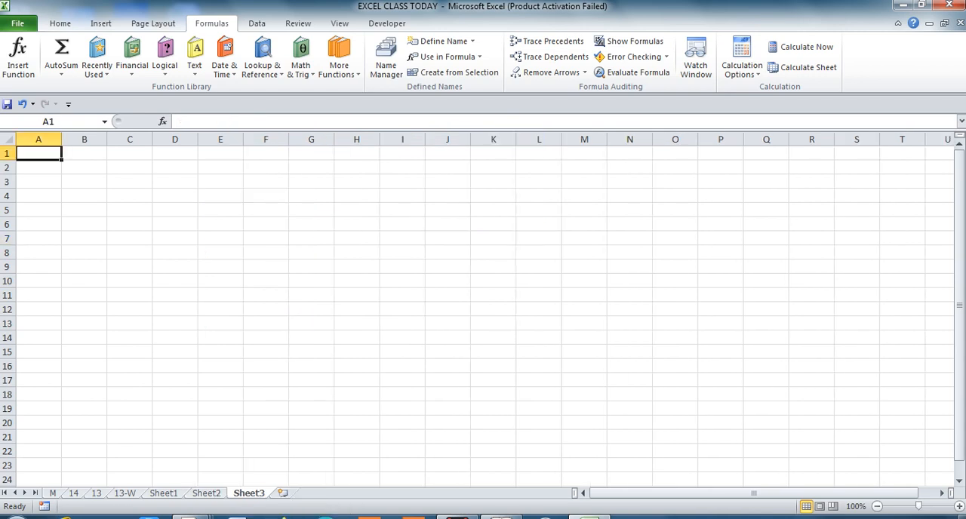
left_click(311, 239)
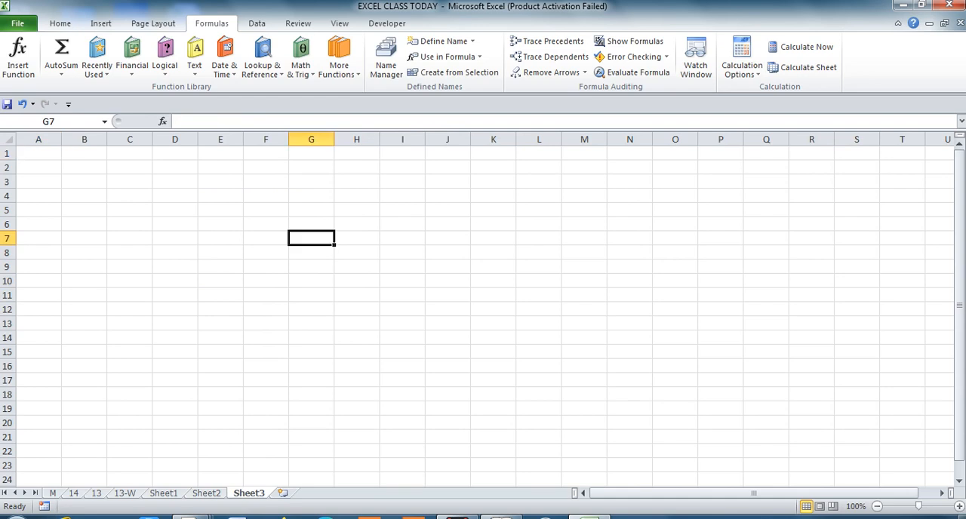
type("=")
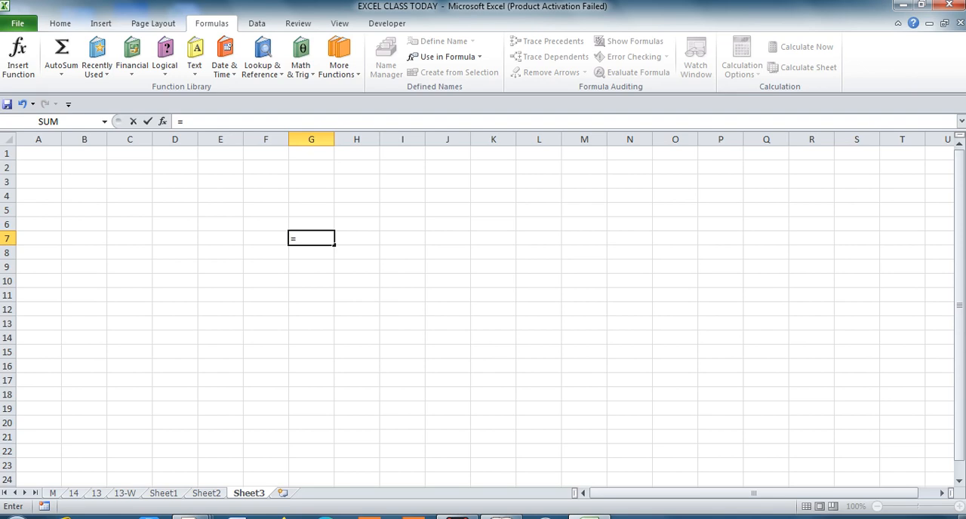
type("LARGE(")
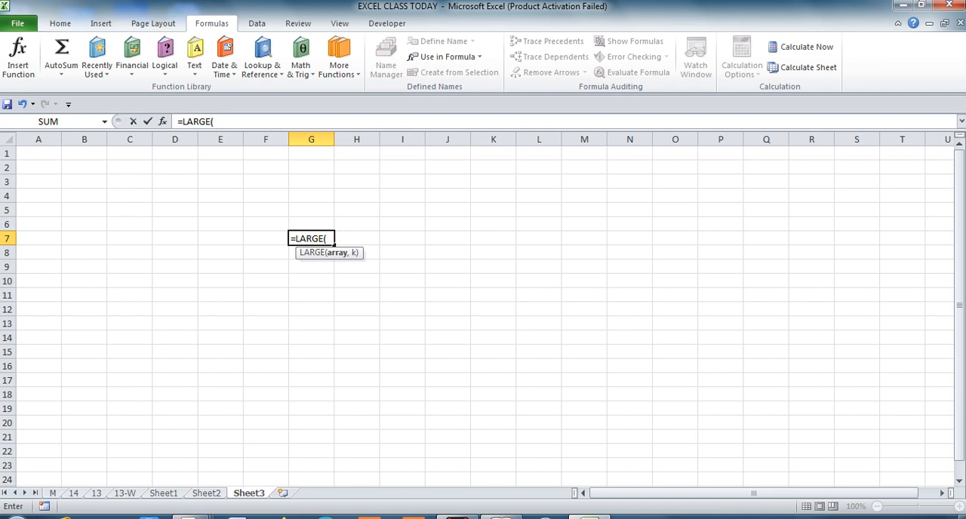
type("RAVI")
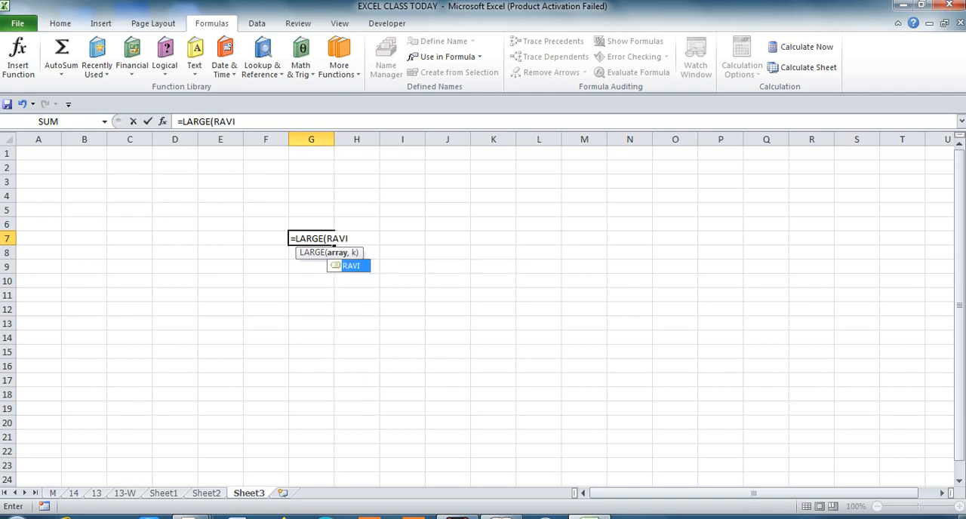
type(",")
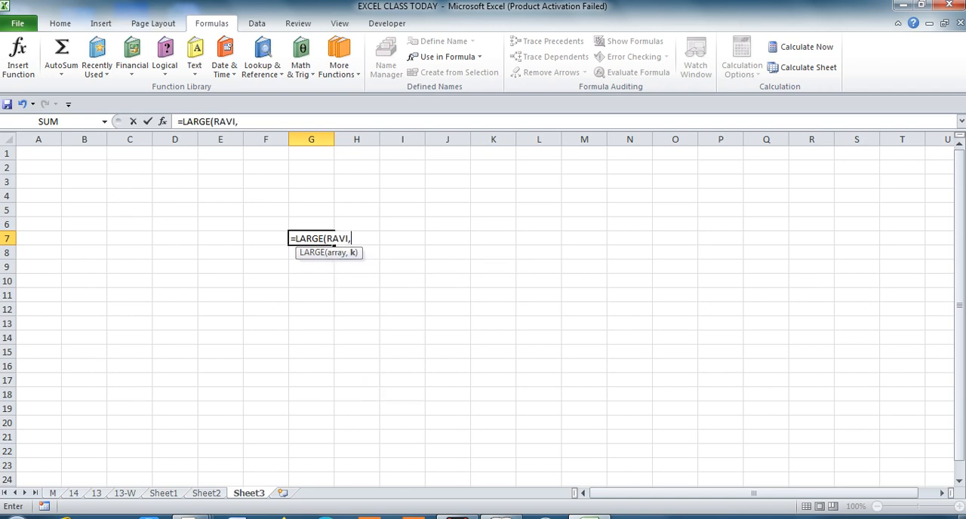
type("1)")
key("Return")
key("Up")
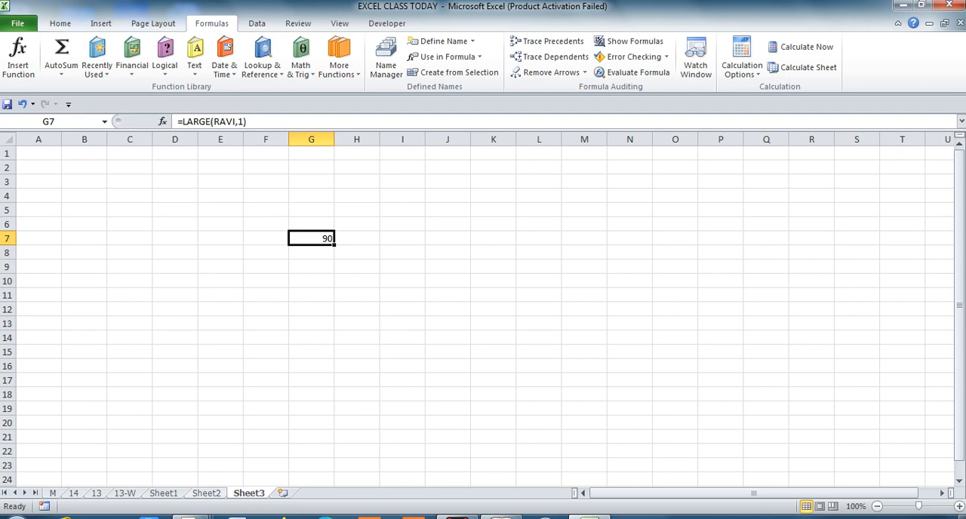
Check the LARGE result against the marks column on Sheet2, and return to Sheet3.
key("ctrl+Page_Up")
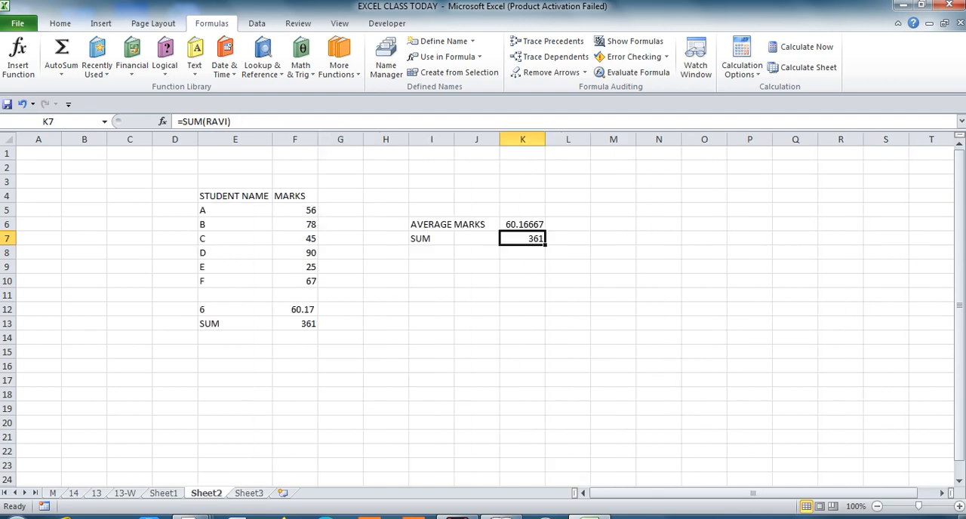
left_click(295, 267)
key("Up")
key("Up")
key("Up")
key("Up")
key("Down")
key("Down")
key("Down")
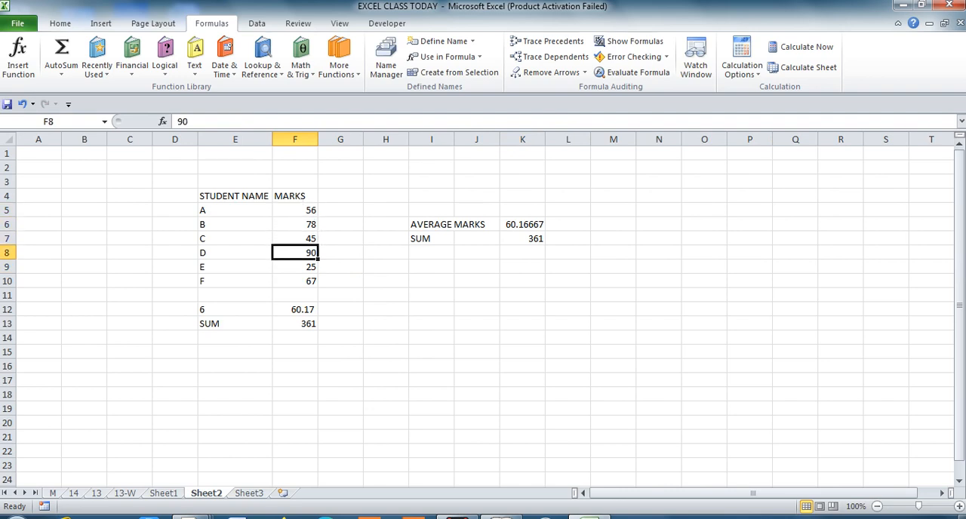
key("ctrl+Page_Down")
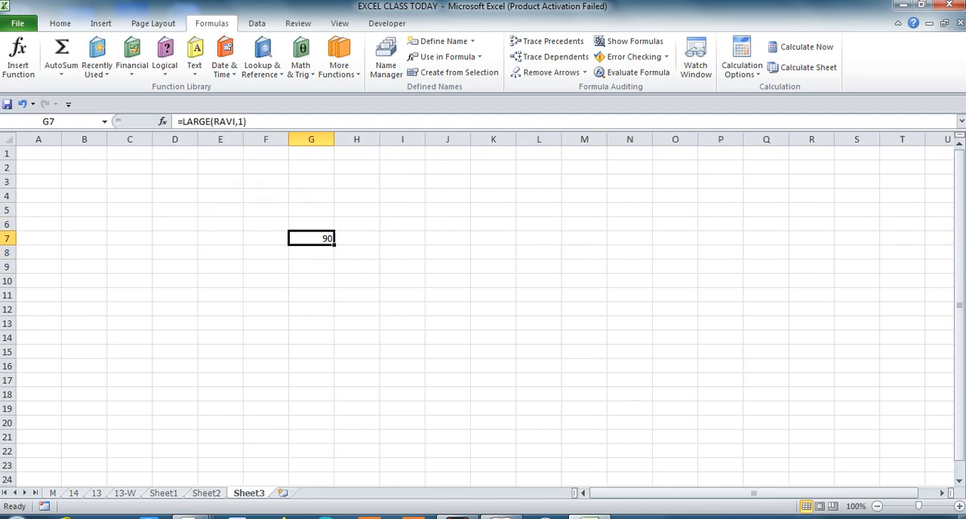
Enter the rank numbers 1 to 5 in cells F7:F11 of Sheet3.
key("Left")
type("1")
key("Return")
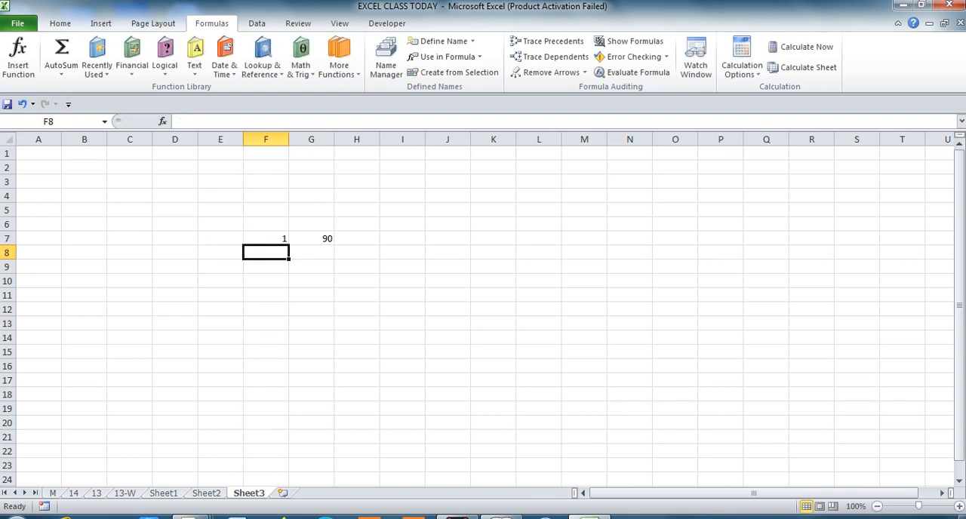
type("2")
key("Return")
type("3")
key("Return")
type("4")
key("Return")
type("5")
key("Up")
key("Up")
key("Up")
In G8 of Sheet3, enter a LARGE formula using the named marks range and the rank in F8 as k.
key("Right")
type("=")
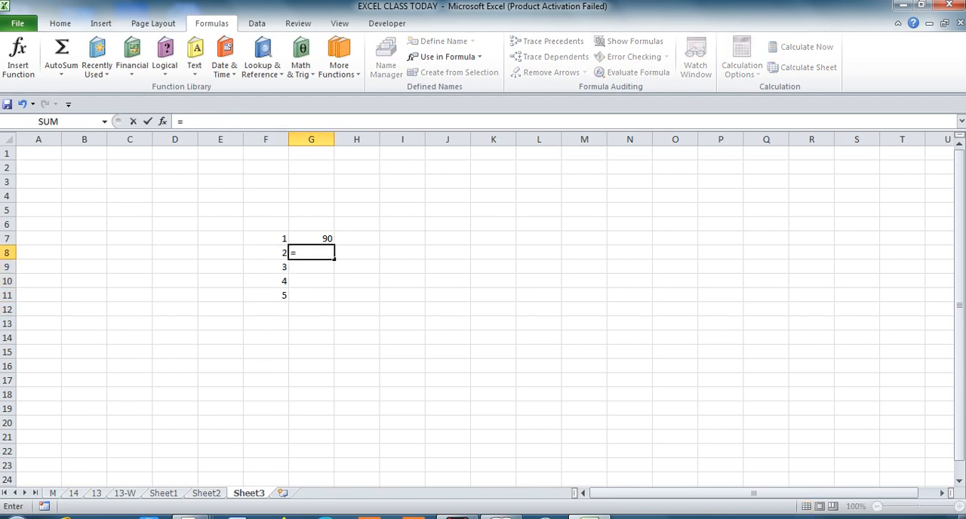
type("LARGE")
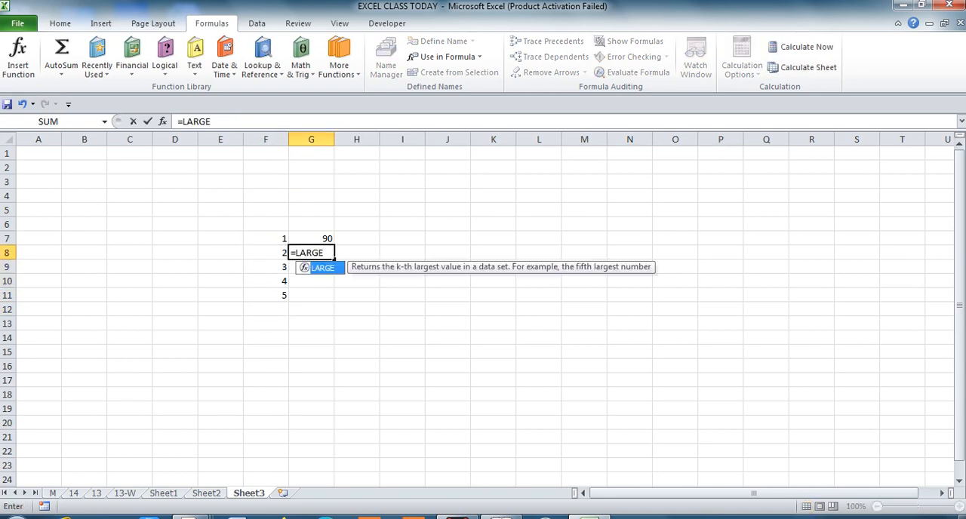
type("(RAVI,")
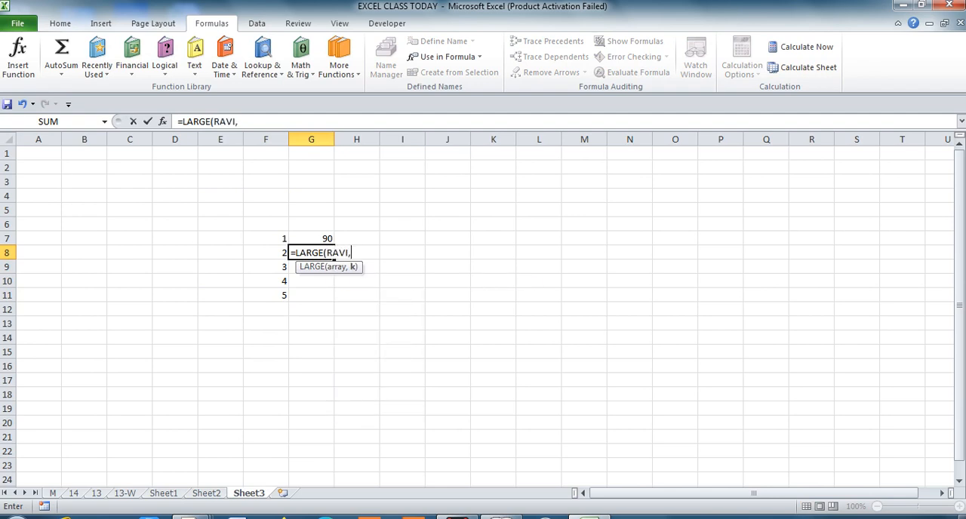
key("Left")
type(")")
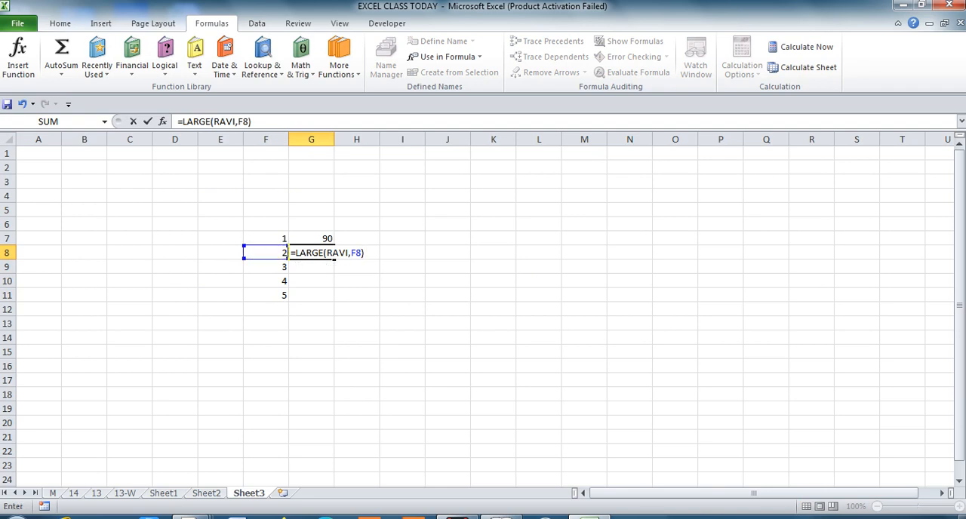
key("Return")
Copy the LARGE formula from G8 into G9:G11 for the remaining ranks.
key("Up")
key("ctrl+c")
key("Down")
key("shift+Down")
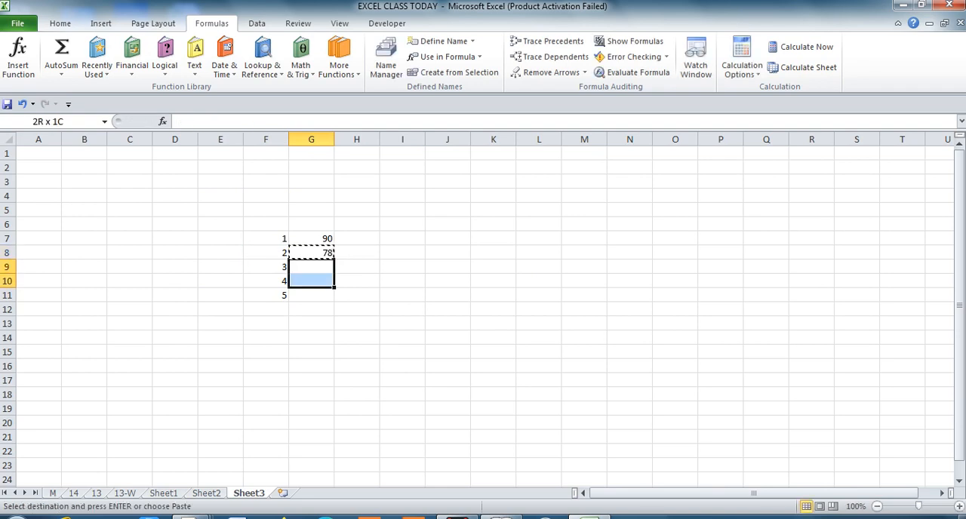
key("shift+Down")
key("Return")
Examine the LARGE formulas in G7:G11 and how each one refers to the rank beside it.
key("Down")
key("Down")
key("Up")
key("Up")
key("Up")
key("Up")
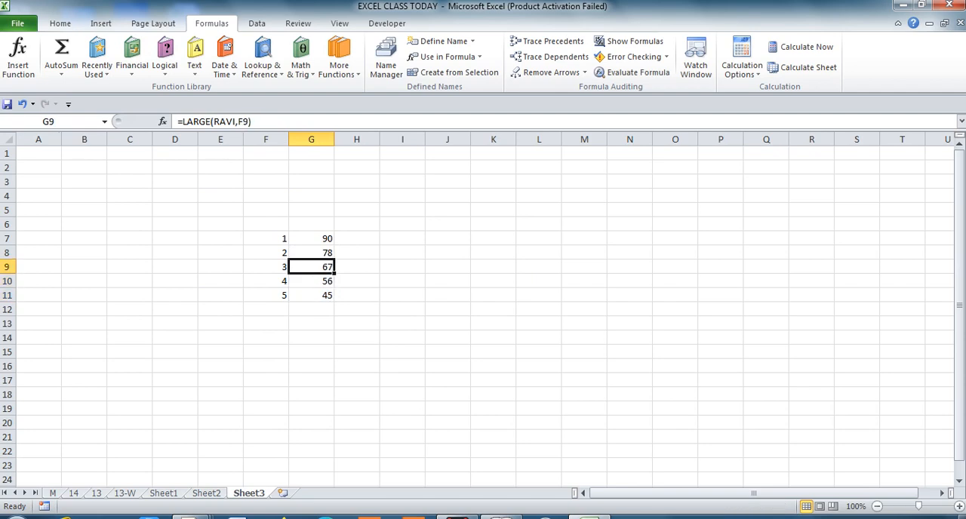
key("Down")
key("Down")
key("Up")
key("Up")
key("Down")
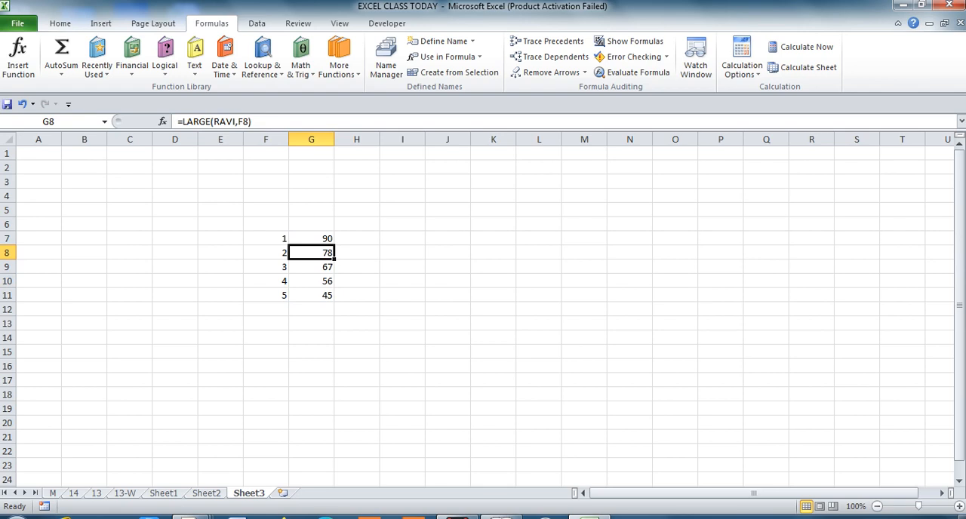
key("Down")
key("Down")
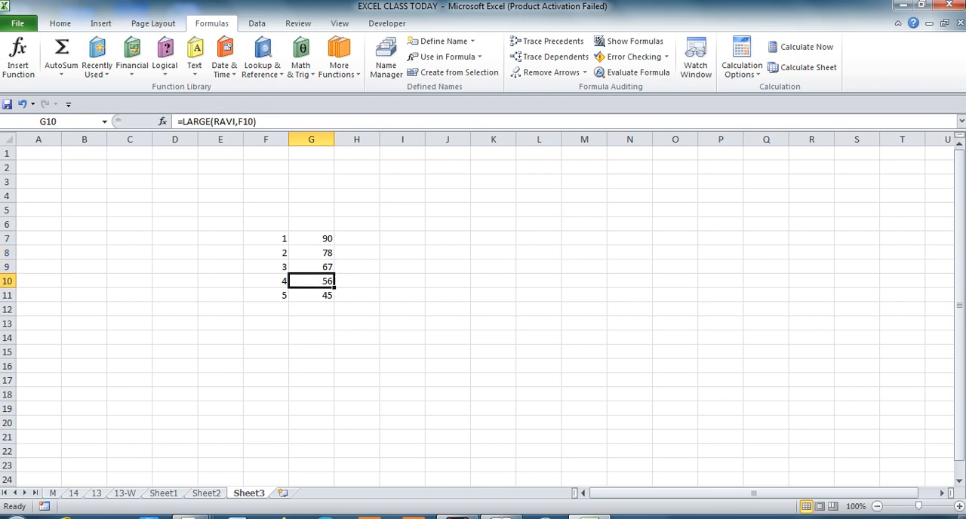
key("Down")
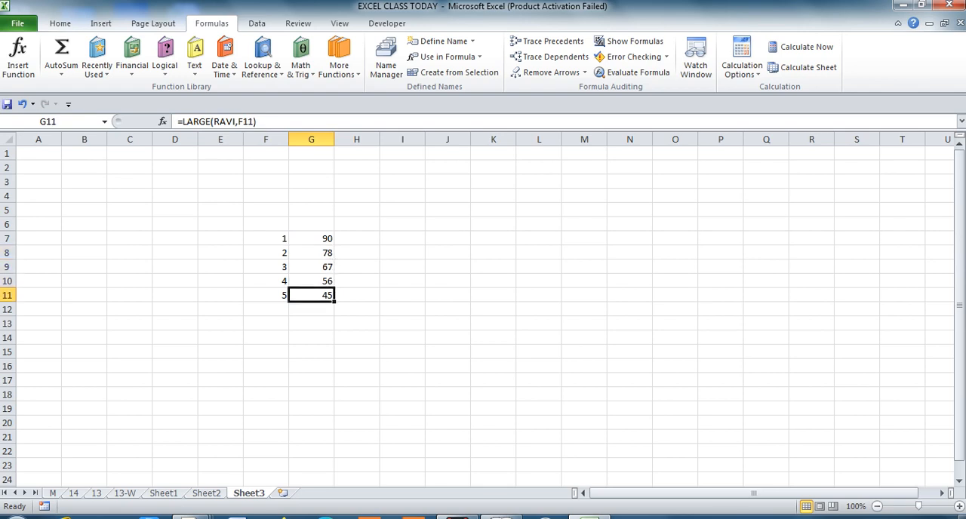
key("Up")
key("Down")
key("Down")
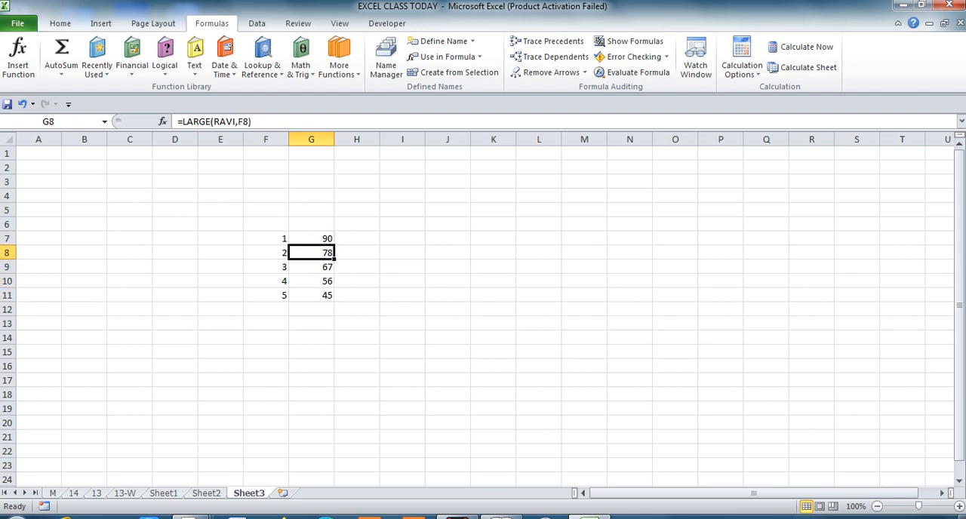
key("Down")
key("Up")
key("Up")
key("Up")
key("Down")
key("Down")
key("Up")
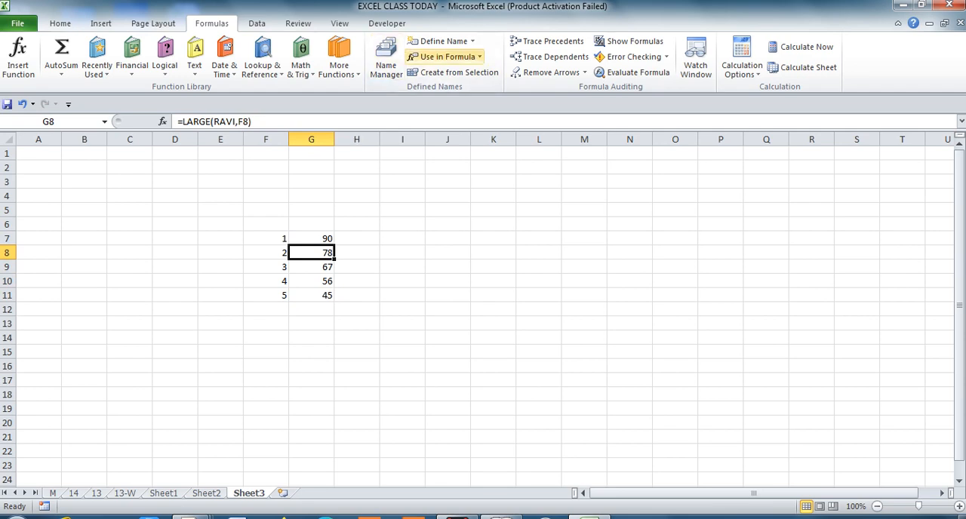
Look at the New Name dialog and the list of names usable in formulas, changing nothing.
left_click(472, 41)
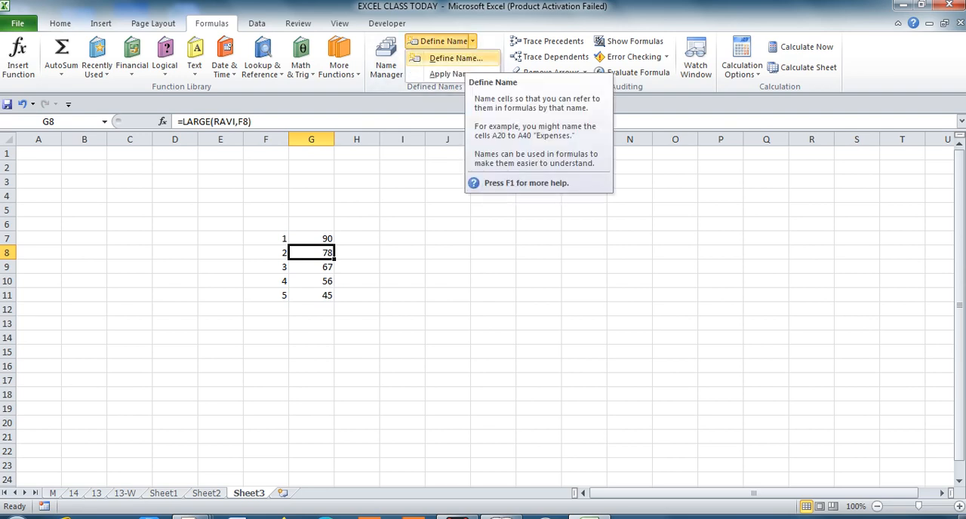
left_click(453, 58)
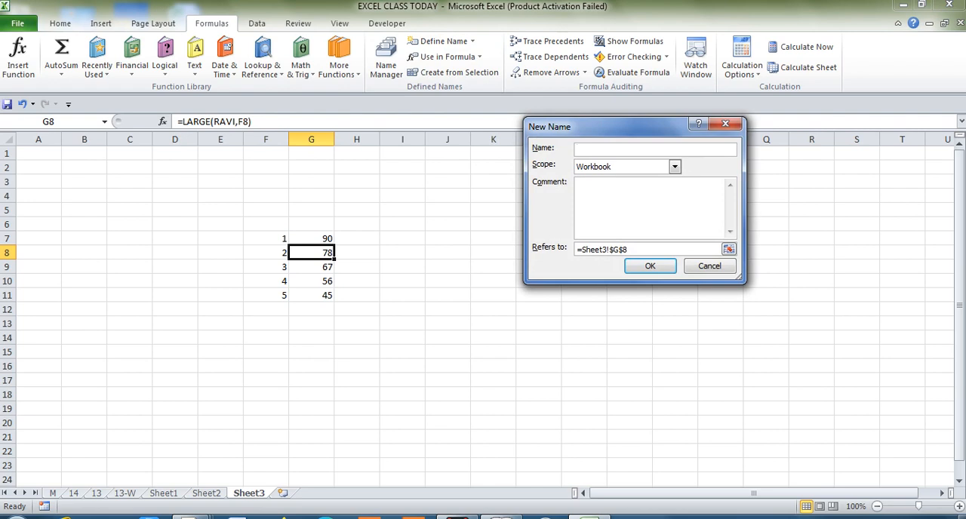
left_click(725, 123)
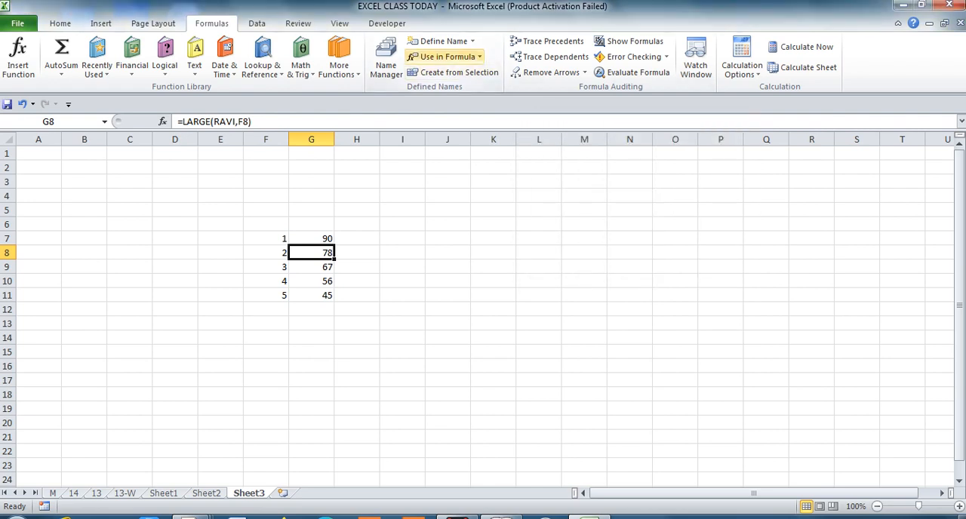
left_click(445, 57)
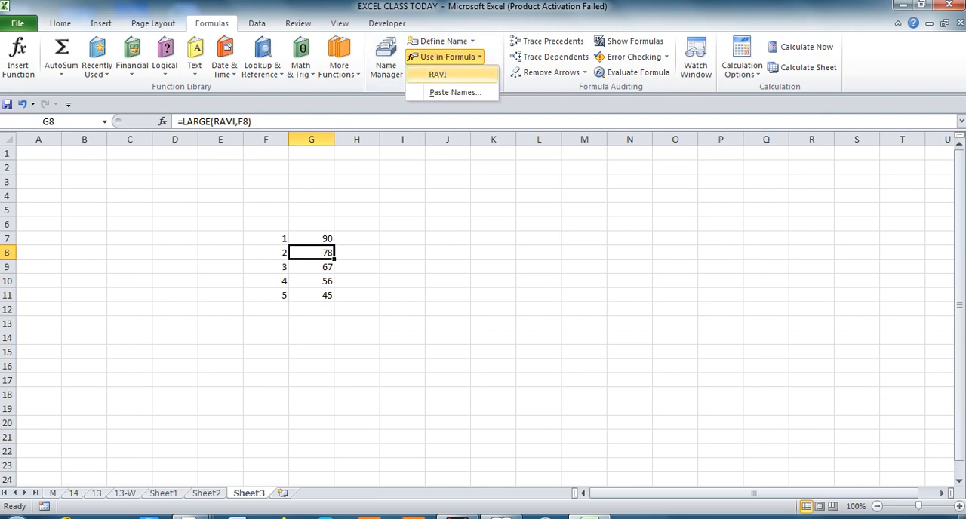
left_click(438, 74)
key("Escape")
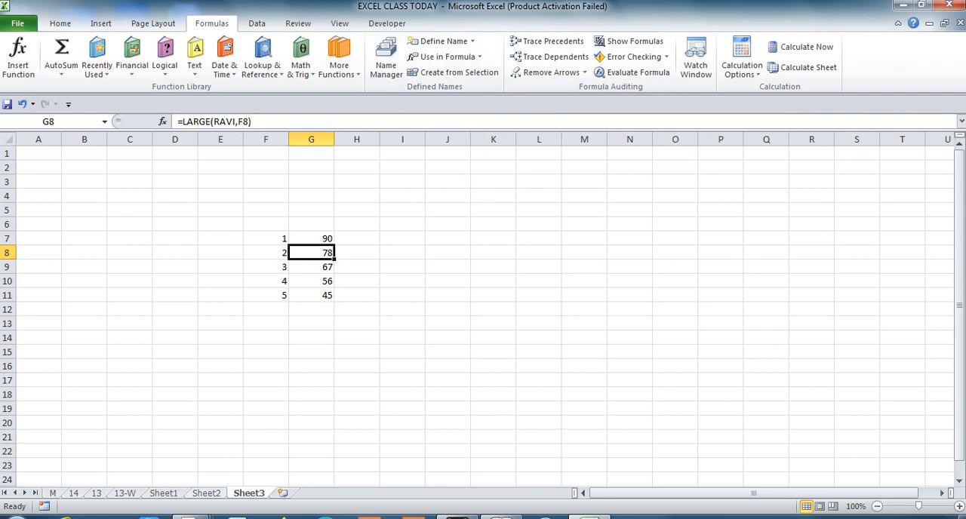
Switch to Sheet2 and review the student table in E4:F10 and its marks column.
key("ctrl+Page_Up")
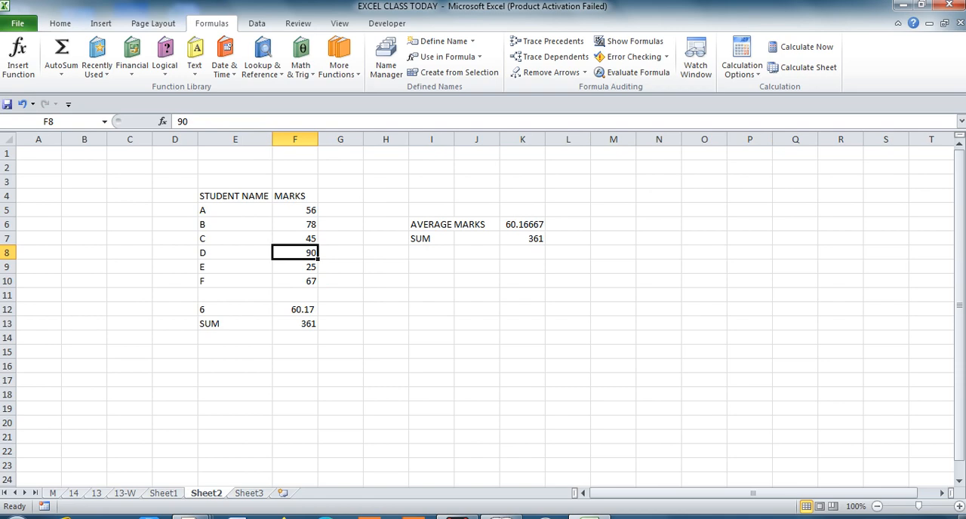
left_click(235, 196)
key("shift+Right")
key("shift+Down")
key("shift+Down")
key("shift+Down")
key("shift+Down")
key("shift+Down")
key("shift+Down")
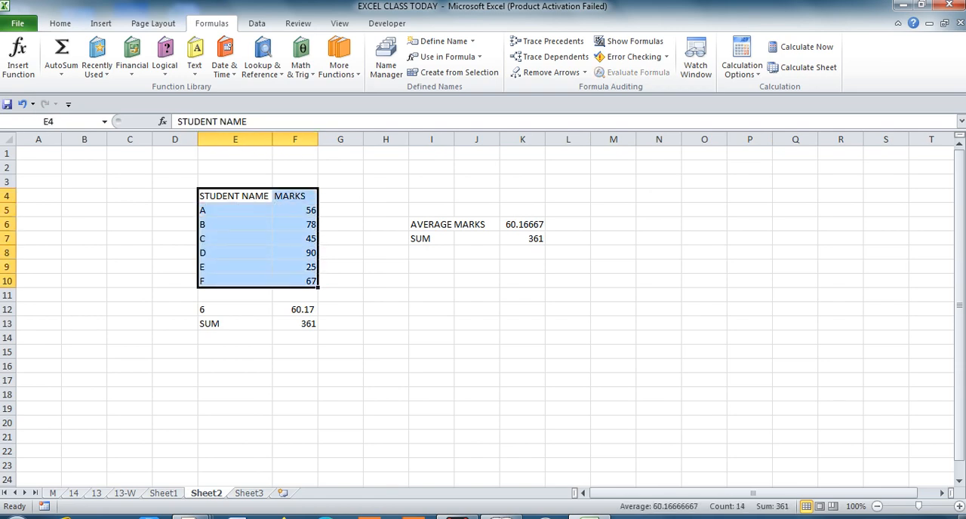
key("Right")
key("shift+Down")
key("shift+Down")
key("shift+Down")
key("shift+Down")
key("shift+Down")
key("shift+Down")
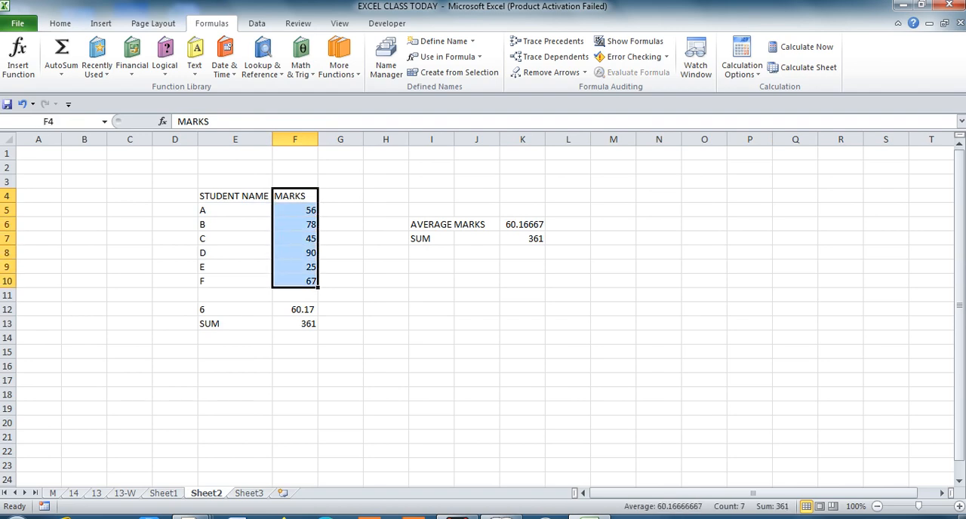
key("Right")
key("Right")
key("Right")
key("Right")
key("Right")
key("Right")
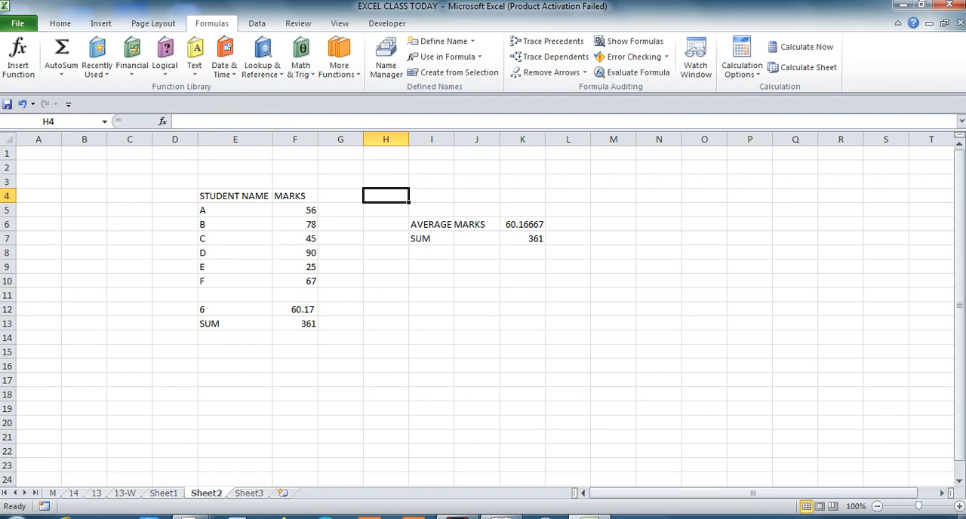
key("Left")
key("Left")
key("Left")
key("Left")
key("Left")
key("Left")
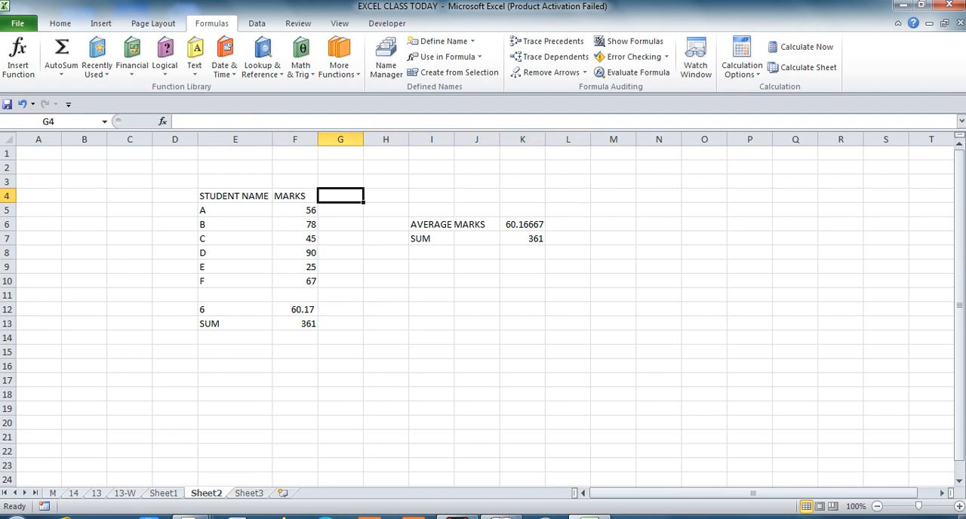
key("shift+Down")
key("shift+Down")
key("shift+Down")
key("shift+Down")
key("shift+Down")
key("shift+Down")
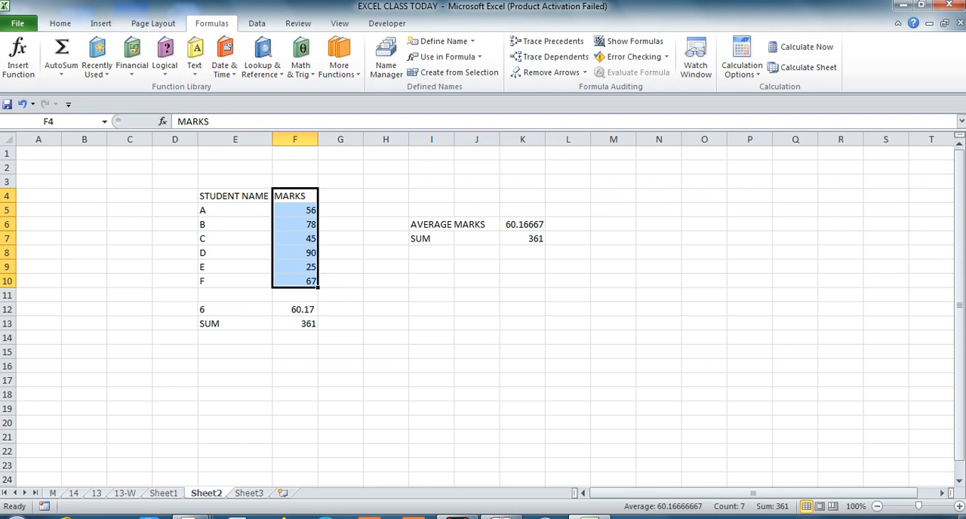
Replace the marks heading in F4 with X, and add the headings Y in G4 and Z in H4.
key("Right")
key("Left")
type("A")
key("Return")
key("Up")
key("Right")
key("Left")
type("X")
key("Right")
type("Y")
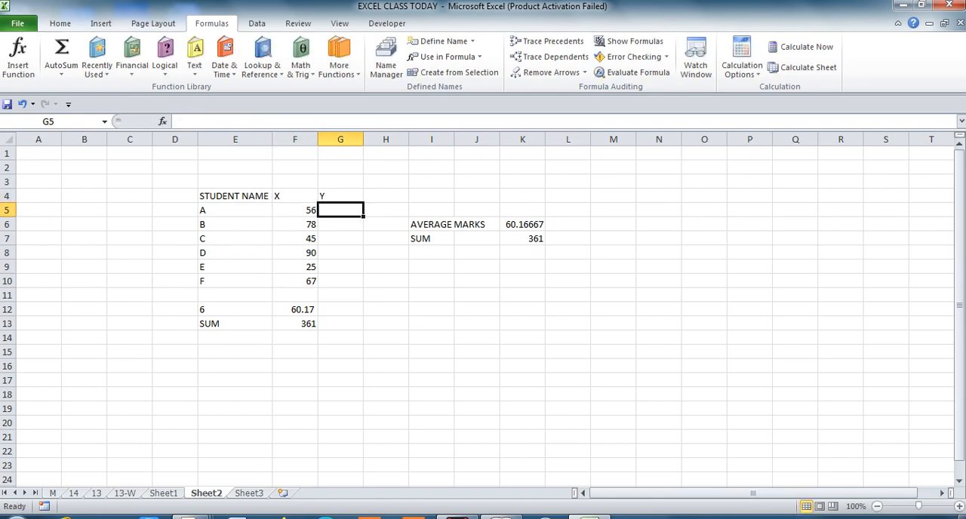
key("Right")
type("Z")
key("Return")
Copy the marks in F5:F10 into the Y and Z columns, G5:H10.
key("Left")
key("Left")
key("shift+Down")
key("shift+Down")
key("shift+Down")
key("shift+Down")
key("shift+Down")
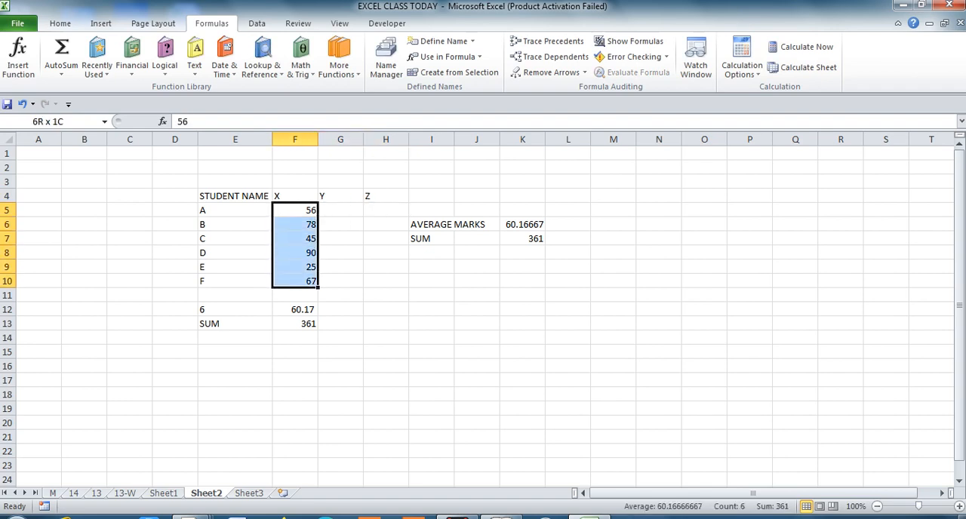
key("ctrl+c")
key("Right")
key("shift+Right")
key("ctrl+v")
key("Escape")
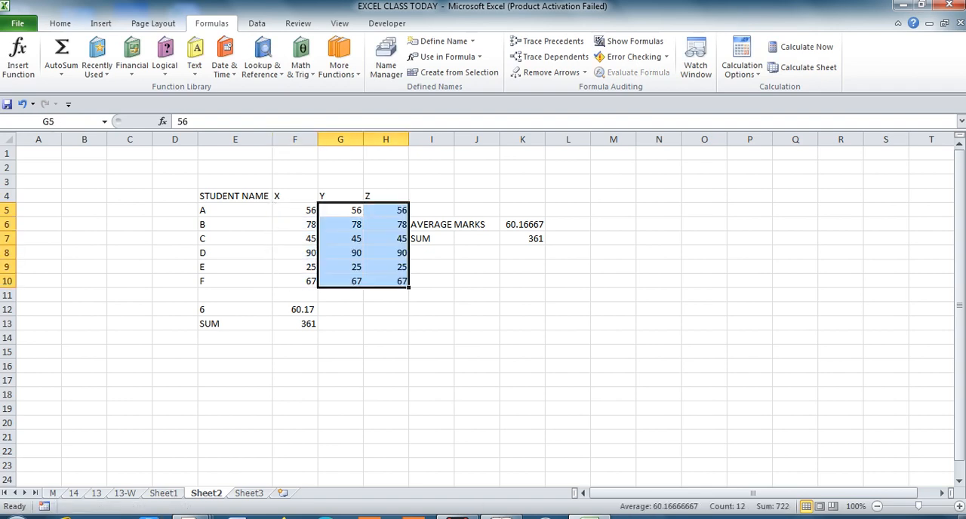
Enter 1 in cell G2 above the Y column as a helper value.
key("Down")
key("Down")
Add the helper value in G2 to the Y marks in G5:G10 using Paste Special with the Add operation.
key("Down")
key("Up")
key("Up")
key("Up")
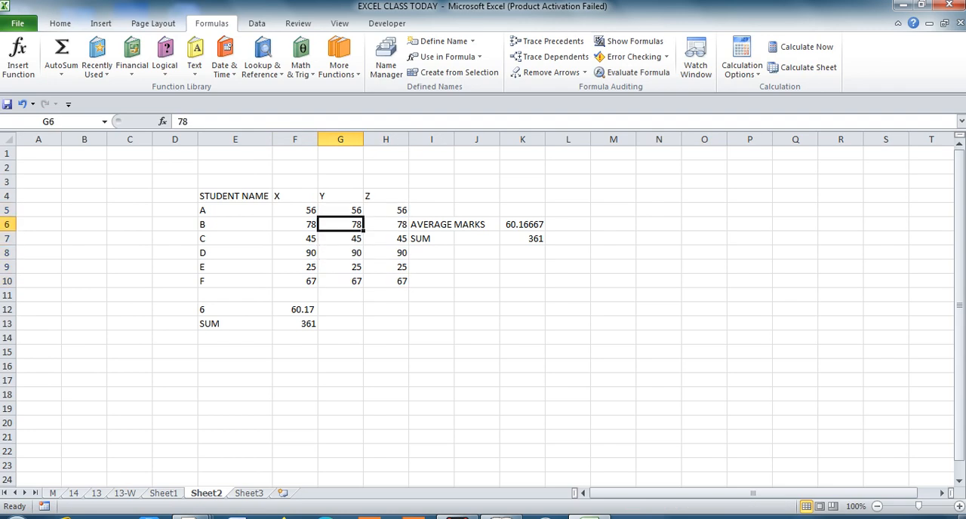
key("Right")
key("Left")
key("Left")
key("Right")
key("Up")
key("Up")
key("Up")
type("1")
key("Return")
key("ctrl+c")
key("Down")
key("Down")
key("Down")
key("shift+Down")
key("shift+Down")
key("shift+Down")
key("shift+Down")
key("shift+Down")
key("alt+e")
key("s")
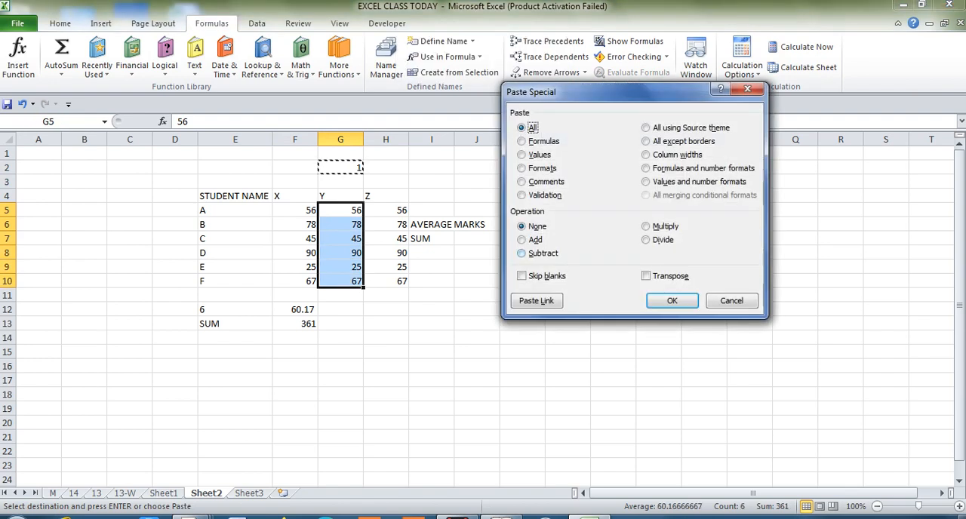
key("d")
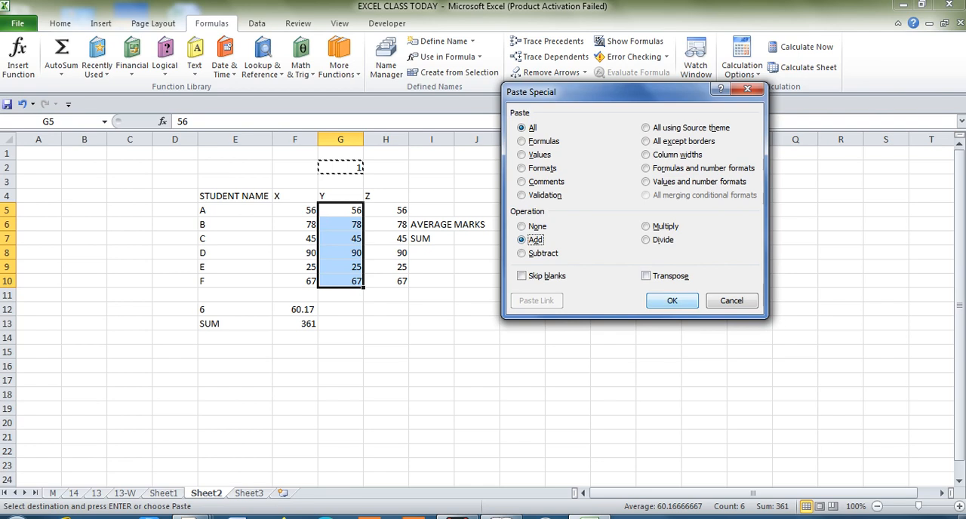
key("Return")
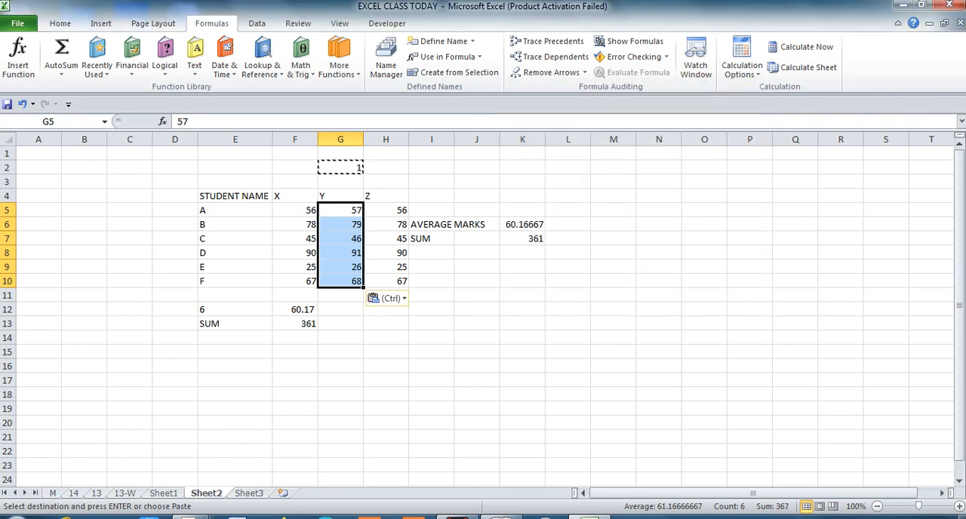
key("Escape")
Enter 2 in H2 as the helper value for column Z and clear the one in G2.
left_click(386, 167)
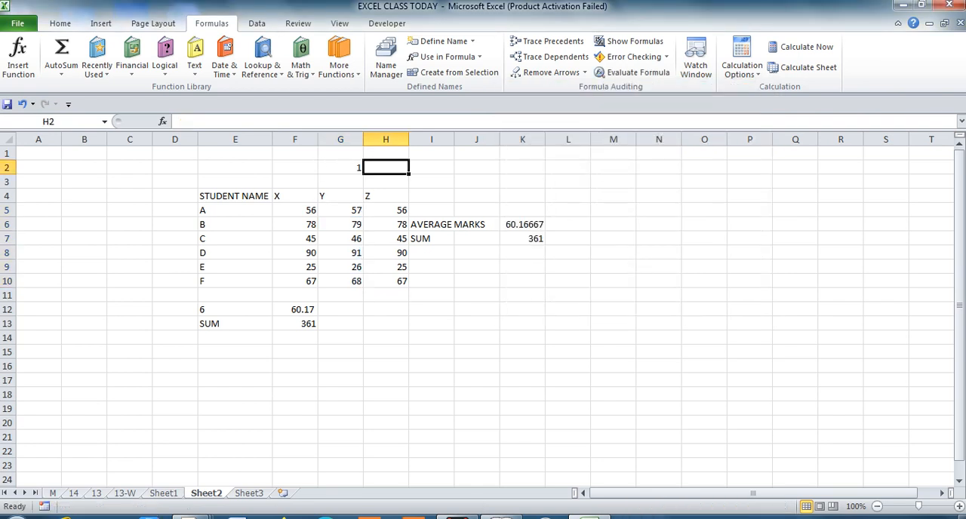
type("2")
key("Left")
key("Delete")
key("Right")
Multiply the Z marks in H5:H10 by the value in H2 using Paste Special with the Multiply operation.
key("ctrl+c")
key("Down")
key("Down")
key("Down")
key("shift+Down")
key("shift+Down")
key("shift+Down")
key("shift+Down")
key("shift+Down")
key("alt+e")
key("s")
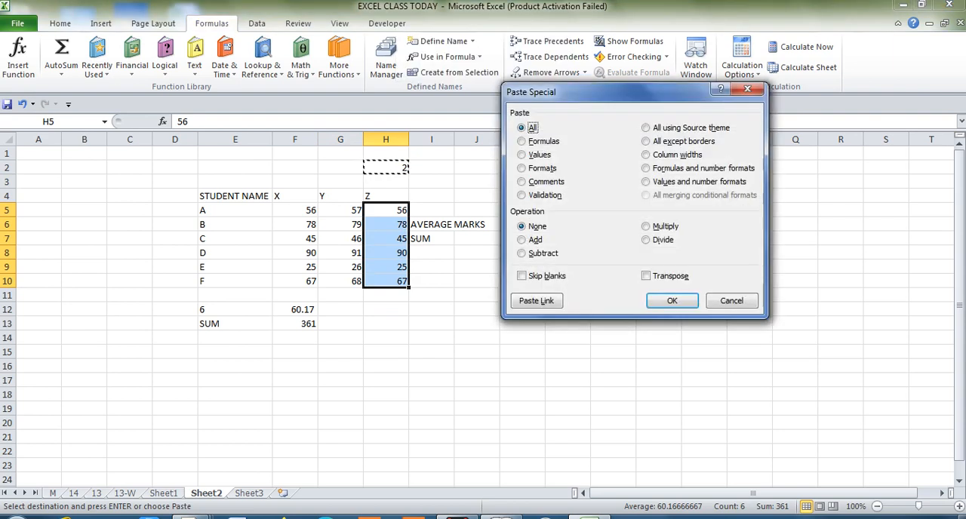
left_click(646, 227)
left_click(669, 301)
key("Escape")
Create named ranges from the top-row headings of the X, Y and Z marks in F4:H10.
key("Left")
key("Left")
key("Right")
key("Up")
key("Left")
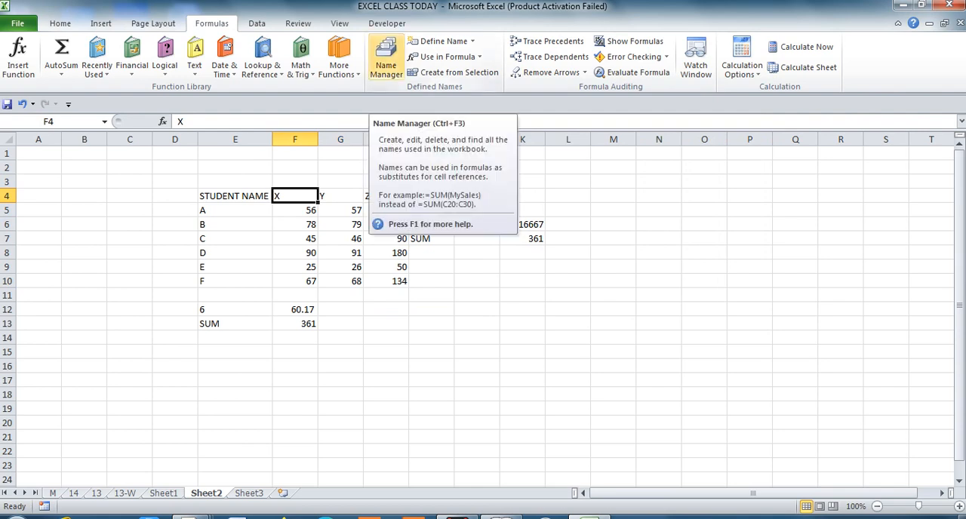
key("shift+Right")
key("shift+Right")
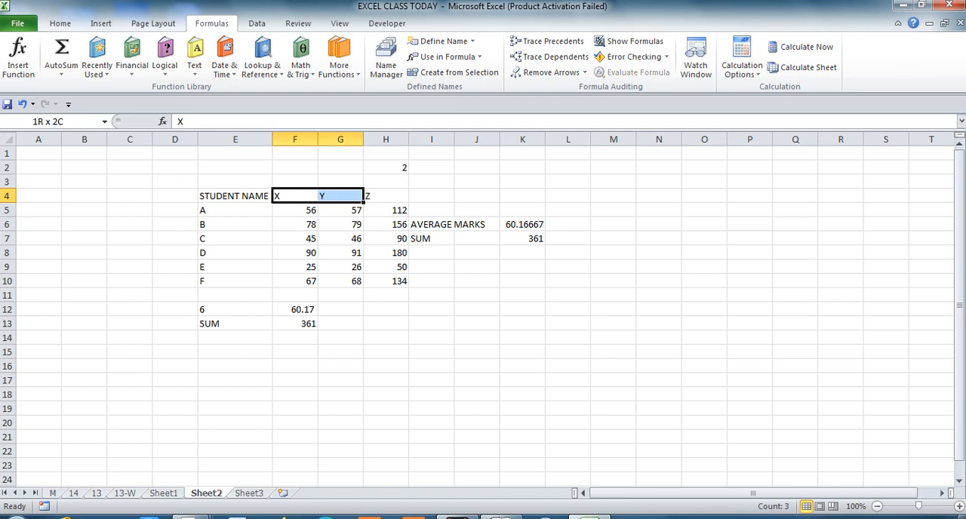
key("shift+Down")
key("shift+Down")
key("shift+Down")
key("shift+Down")
key("shift+Down")
key("shift+Down")
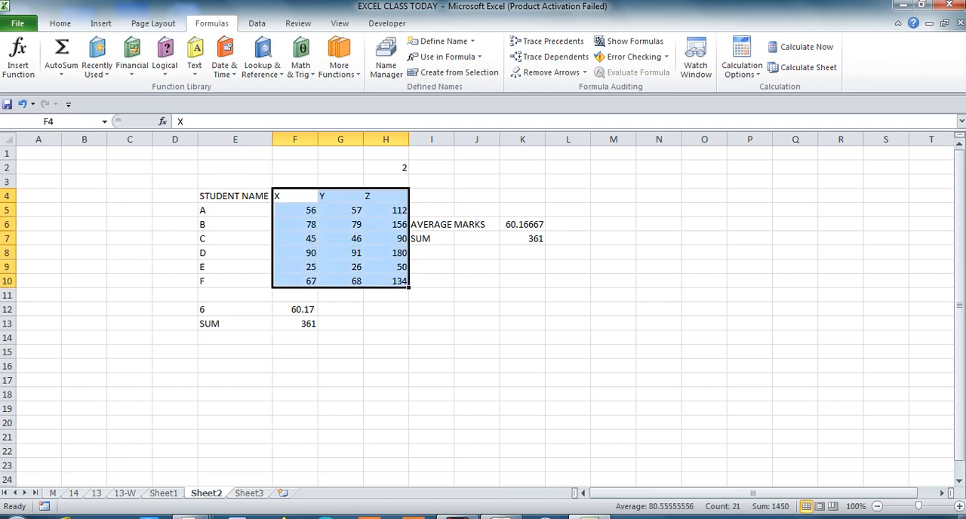
left_click(453, 72)
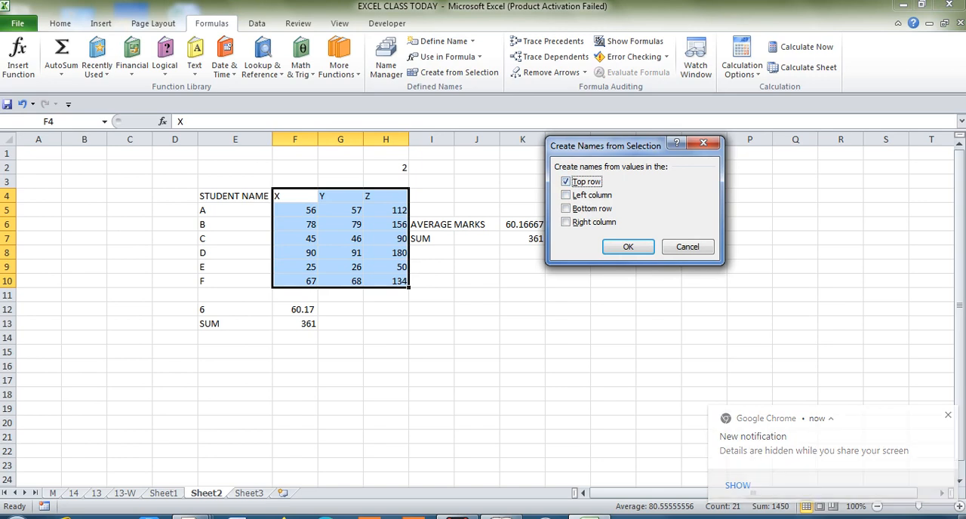
key("Return")
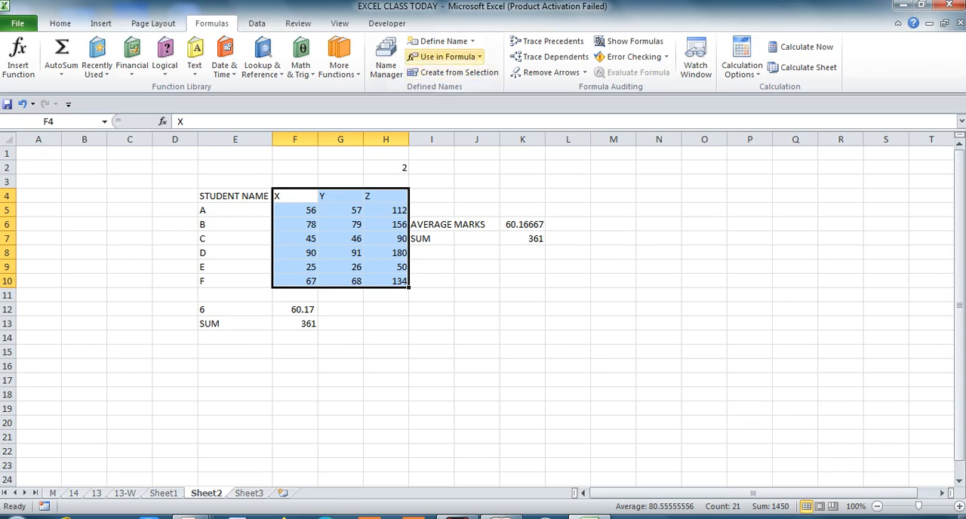
left_click(443, 57)
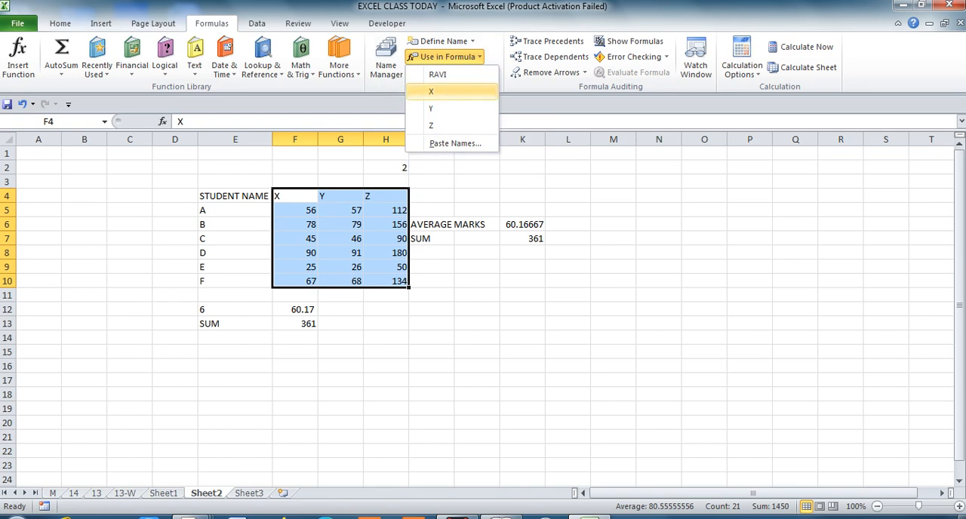
left_click(438, 91)
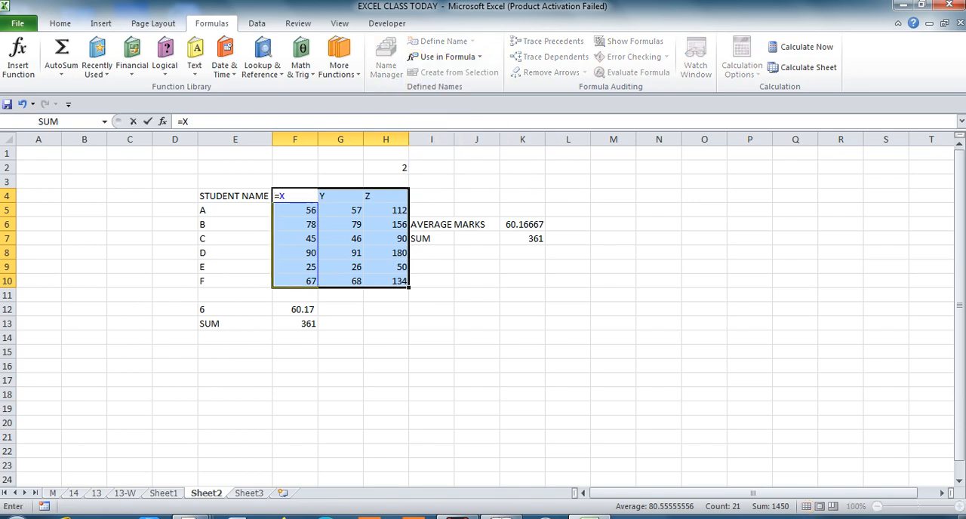
key("Escape")
left_click(443, 56)
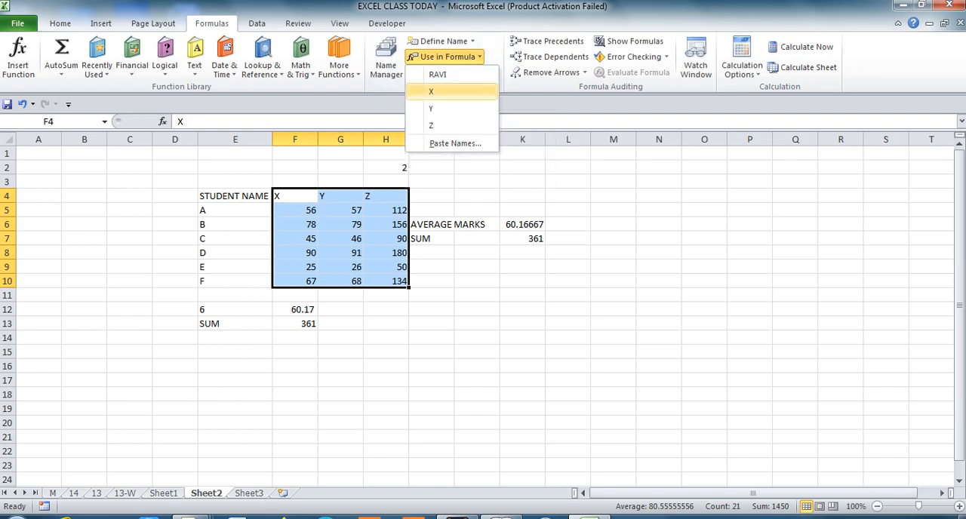
left_click(434, 108)
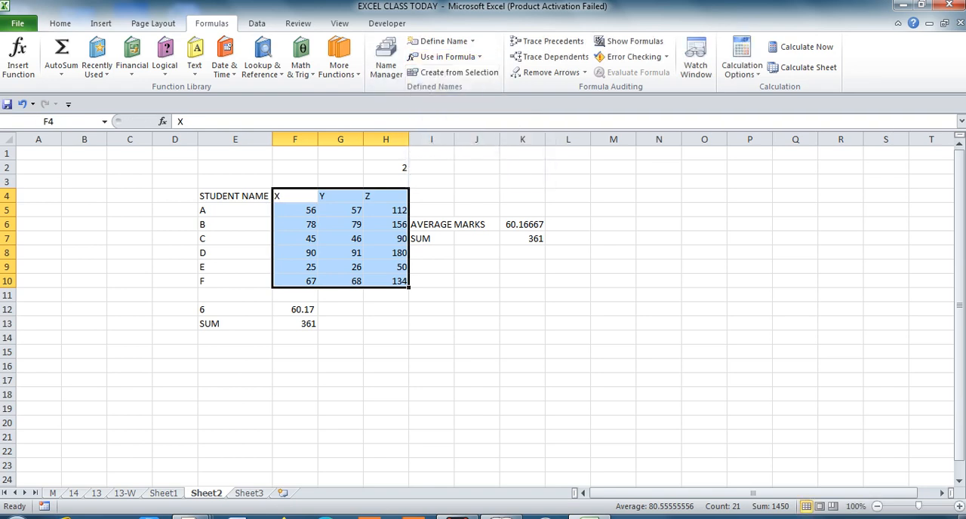
Examine the existing ranked LARGE formulas in column G of Sheet3.
key("ctrl+Page_Down")
left_click(310, 324)
key("Right")
key("Right")
key("Up")
key("Up")
key("Up")
key("Up")
key("Up")
key("Left")
key("Left")
key("Up")
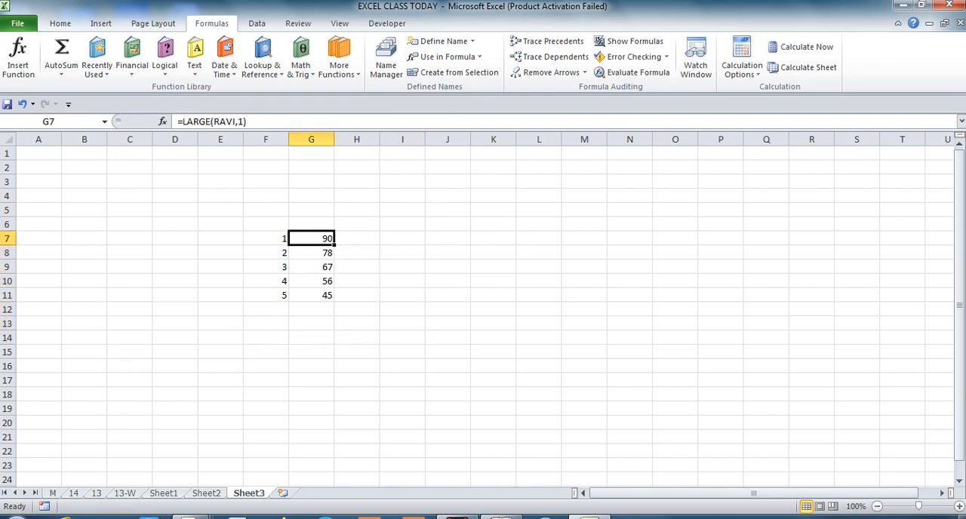
Enter the formula =LARGE(X,2) in cell I7 of Sheet3.
key("Right")
key("Right")
type("=")
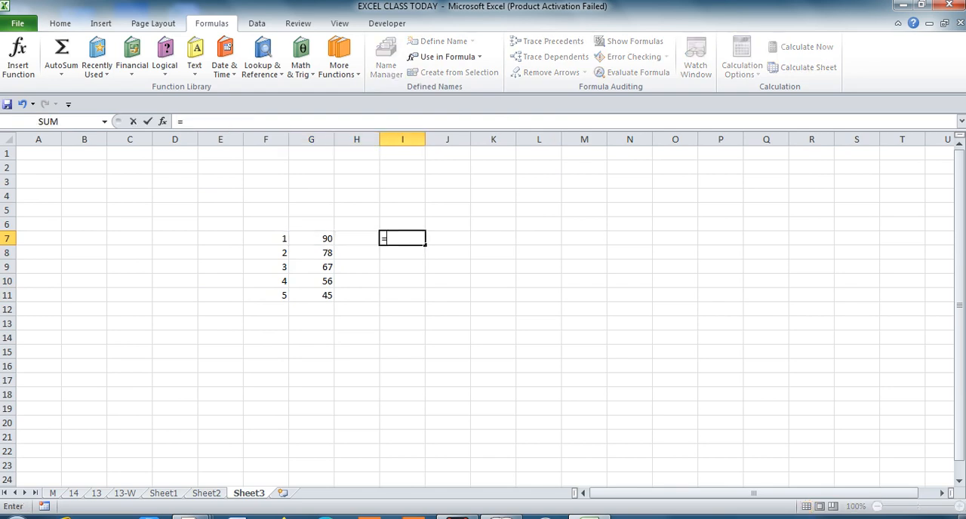
type("LAR")
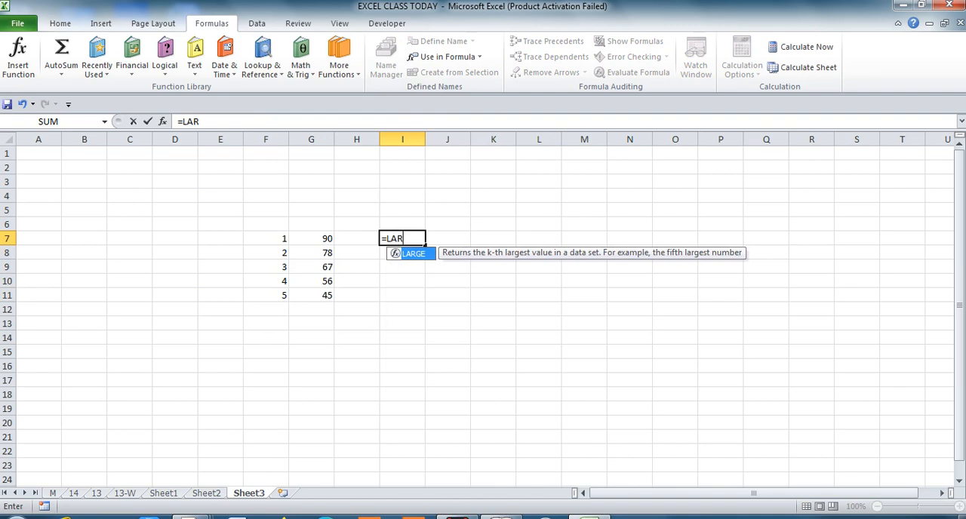
type("GE(")
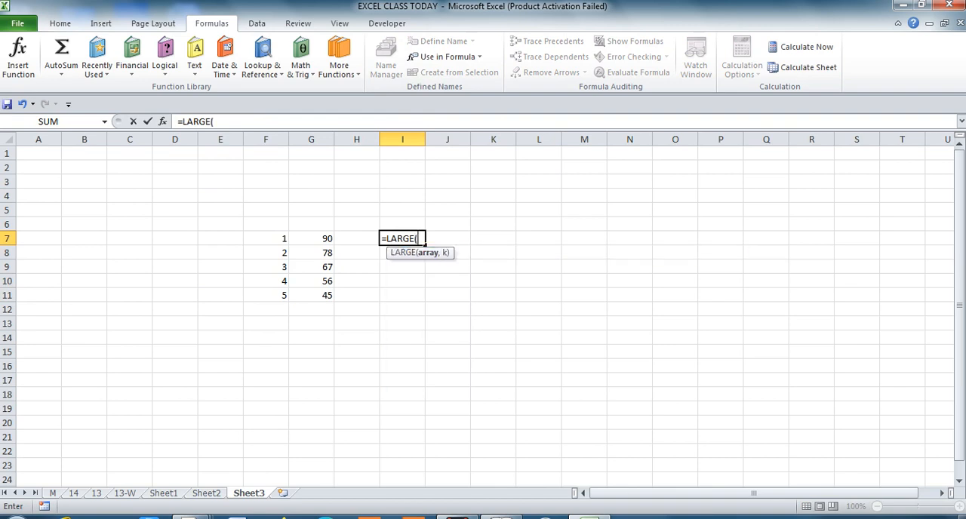
type("X,2)")
key("Return")
Replace the fixed rank in I7's LARGE formula with a reference to cell F7.
key("Up")
key("F2")
key("Left")
key("BackSpace")
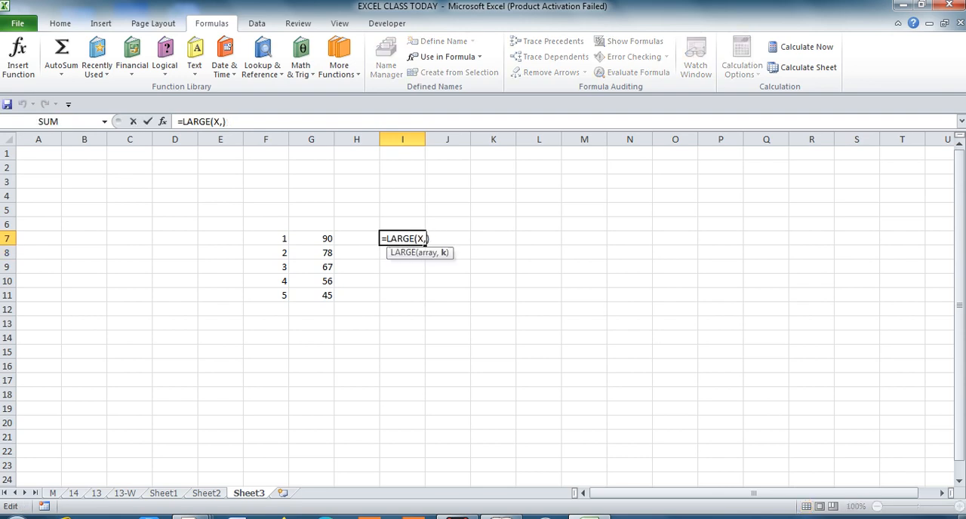
left_click(265, 238)
key("Return")
Copy the LARGE formula for the X marks from I7 down to I8:I11.
key("Up")
key("ctrl+c")
key("Down")
key("shift+Down")
key("shift+Down")
key("shift+Down")
key("Return")
key("Down")
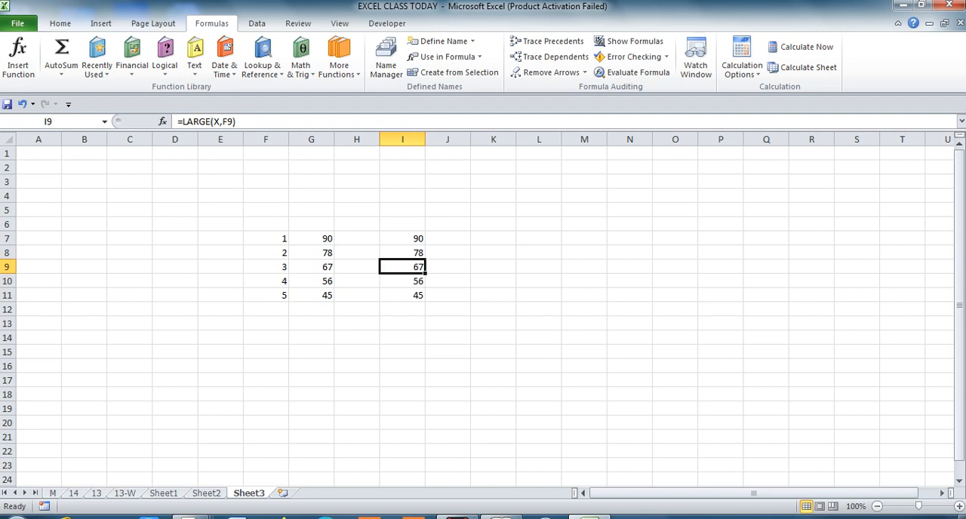
Edit the formula in I7 to use the named range Y, making it =LARGE(Y,F7).
key("Up")
key("Up")
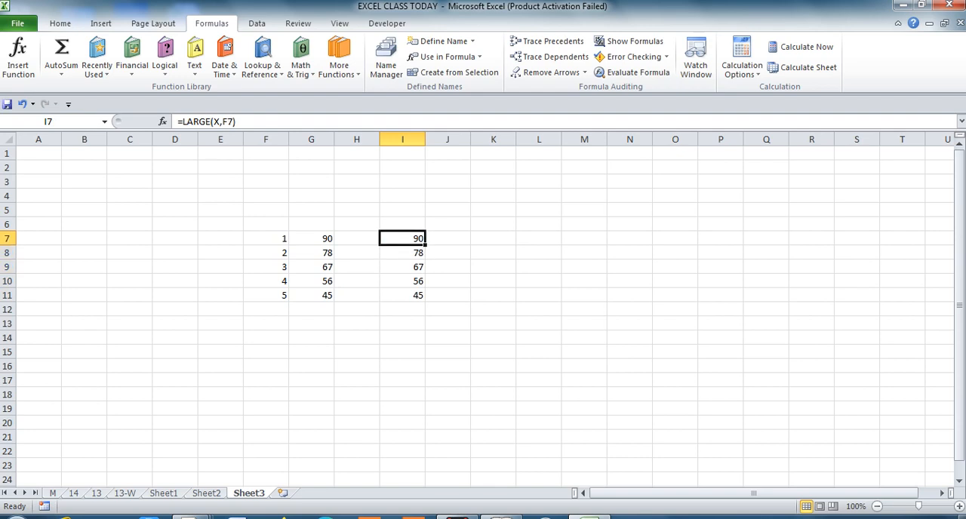
key("Left")
key("Left")
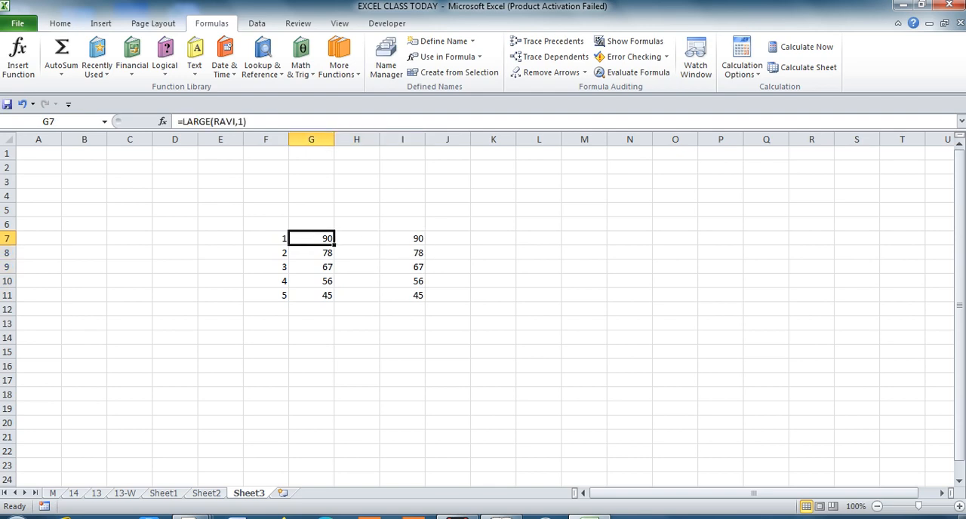
key("Right")
key("Right")
key("F2")
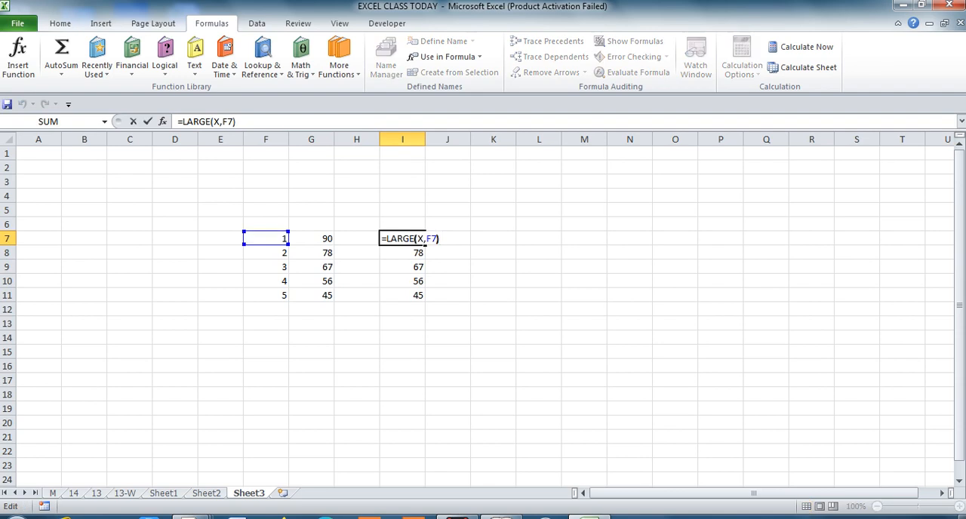
key("Left")
key("Left")
key("Left")
key("Left")
key("BackSpace")
type("Y")
key("Return")
Copy the LARGE formula for the Y marks from I7 down to I8:I11.
key("Up")
key("ctrl+c")
key("Down")
key("shift+Down")
key("shift+Down")
key("shift+Down")
key("Return")
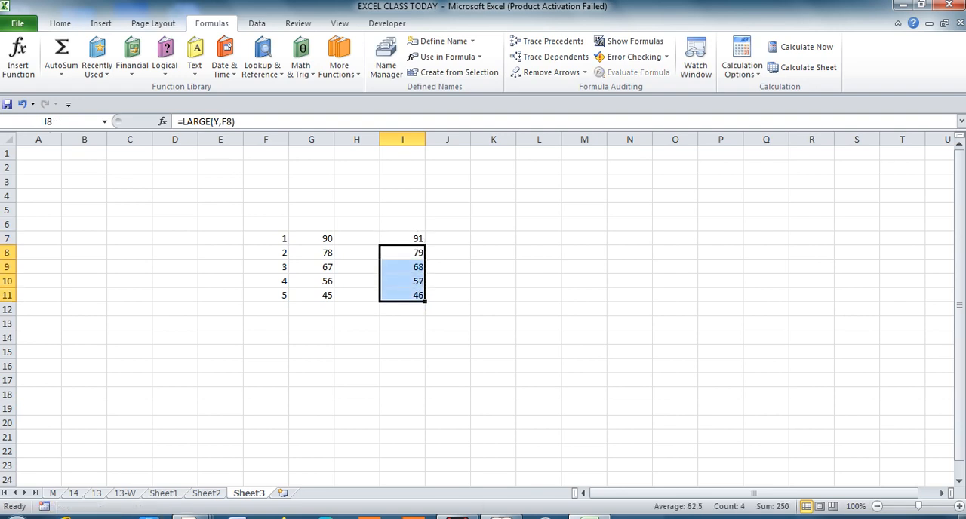
Enter the headings Y in I6, X in G6 and Z in J6 above the ranked marks.
key("Up")
key("Up")
type("Y")
key("Return")
key("Up")
key("Left")
key("Left")
type("X")
key("Right")
key("Right")
key("Right")
key("Right")
key("Left")
type("Z")
key("Return")
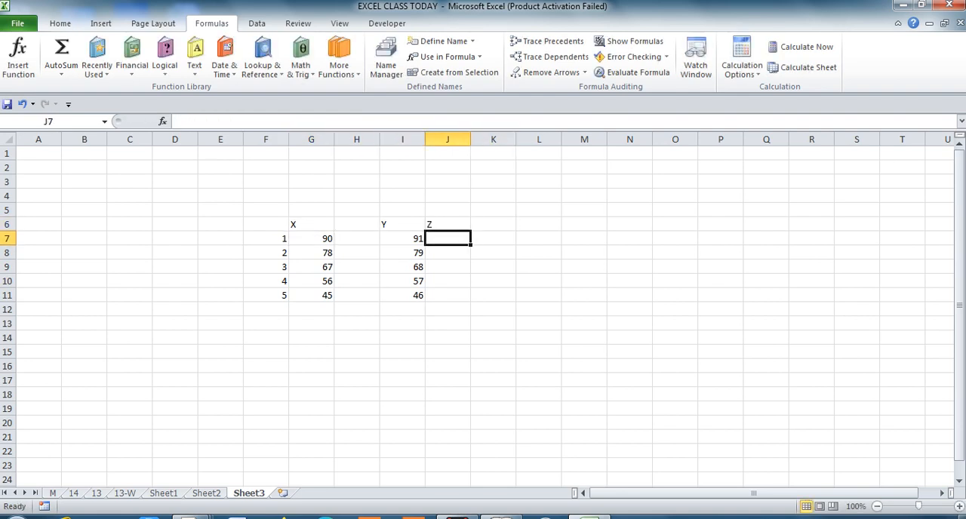
Enter the formula =LARGE(Z,F7) in cell J7 under the Z heading.
type("=F7")
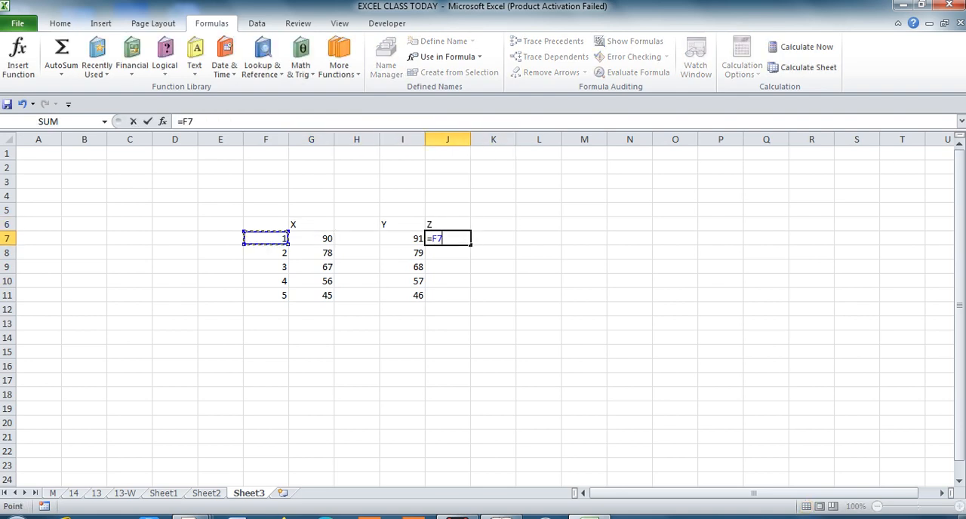
key("BackSpace")
type("LARGE")
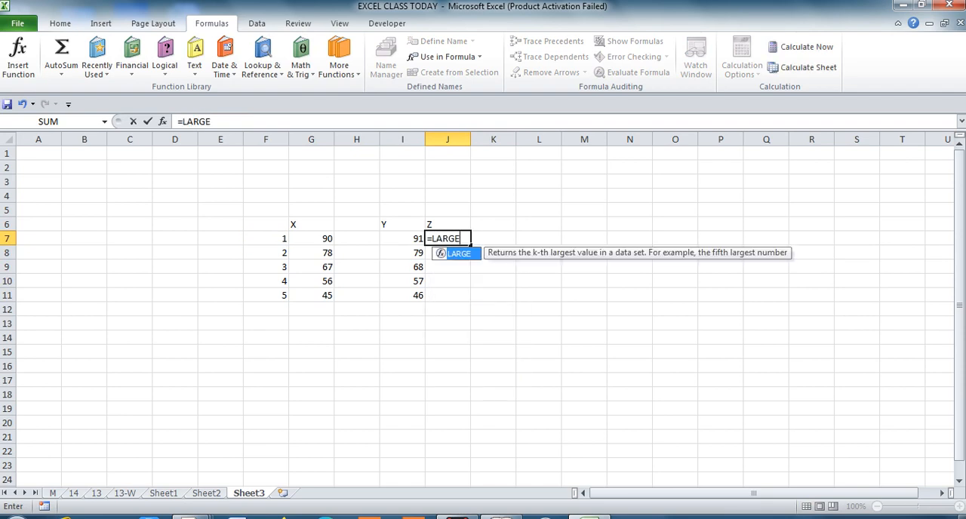
type("(")
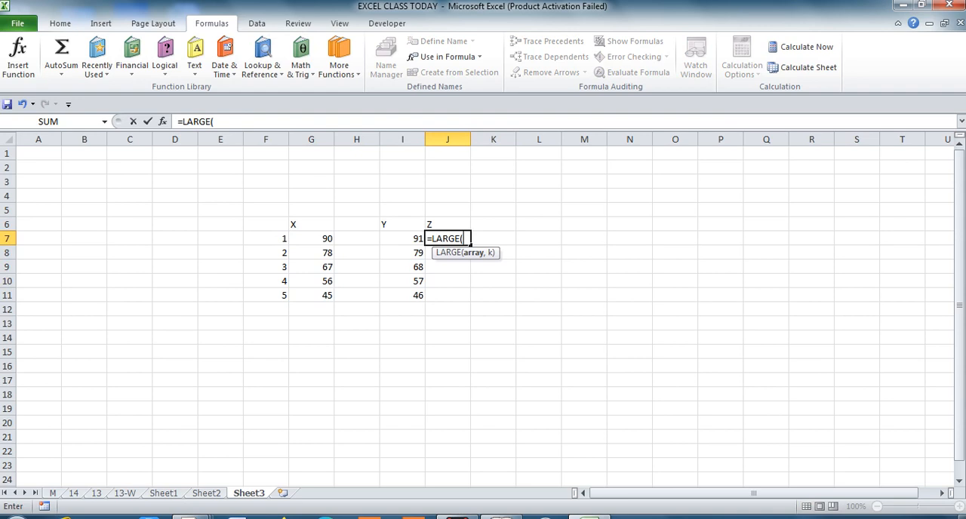
type("Z")
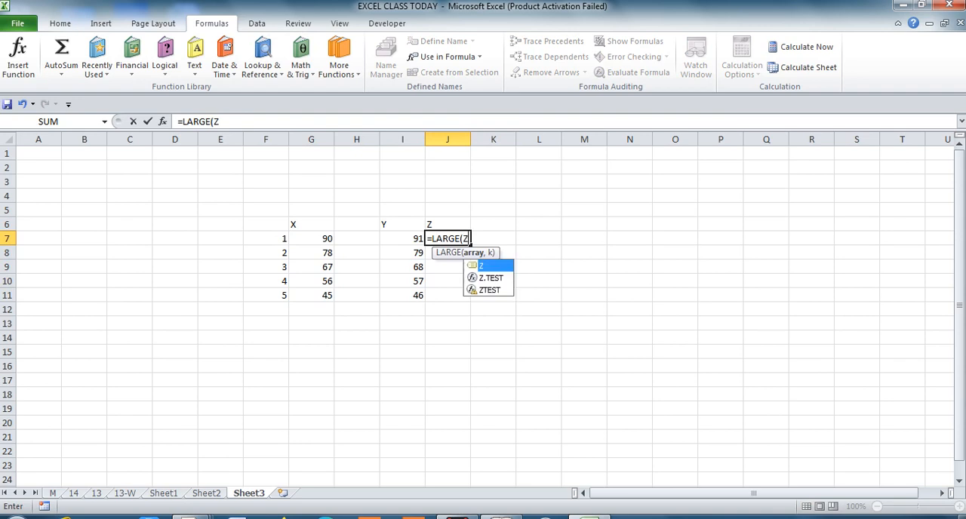
type(",1")
key("BackSpace")
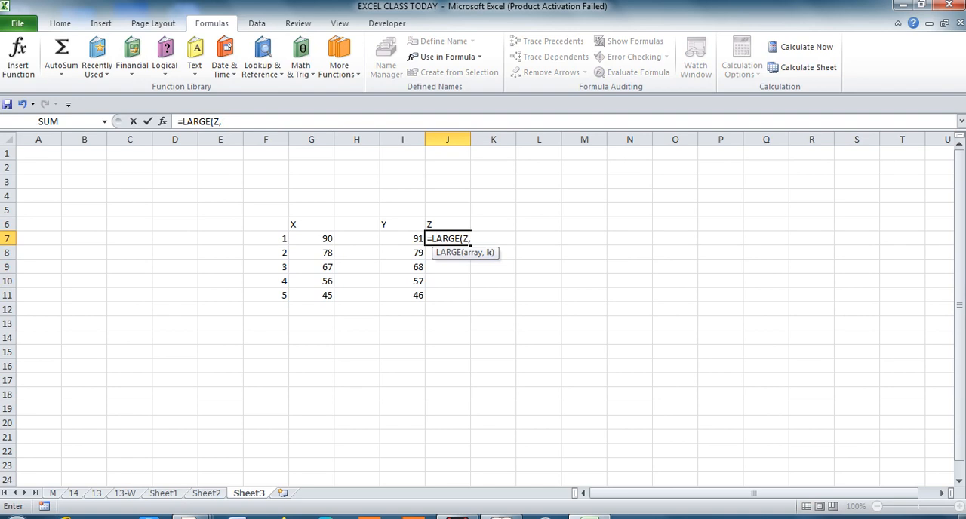
left_click(265, 238)
type(")")
key("ctrl+Return")
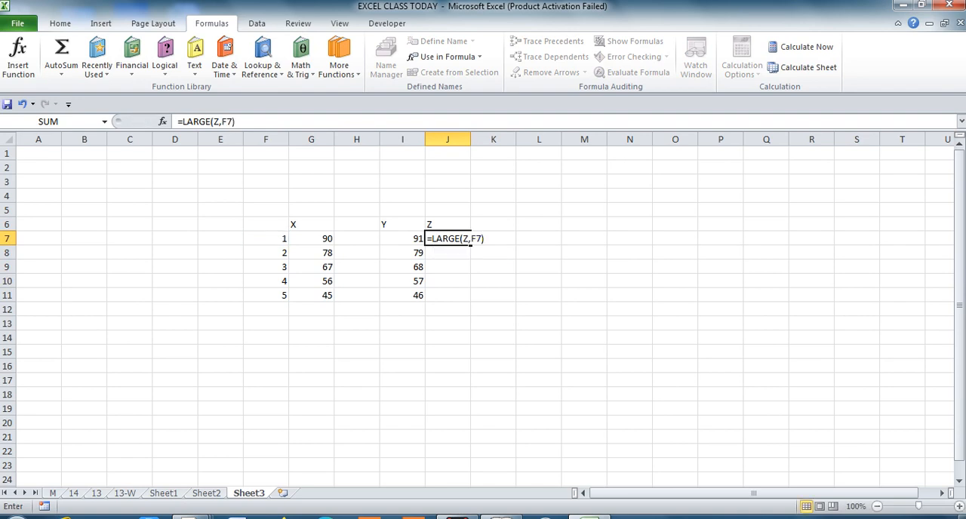
Copy the LARGE formula for the Z marks from J7 down to J8:J11.
key("ctrl+c")
key("Down")
key("shift+Down")
key("shift+Down")
key("shift+Down")
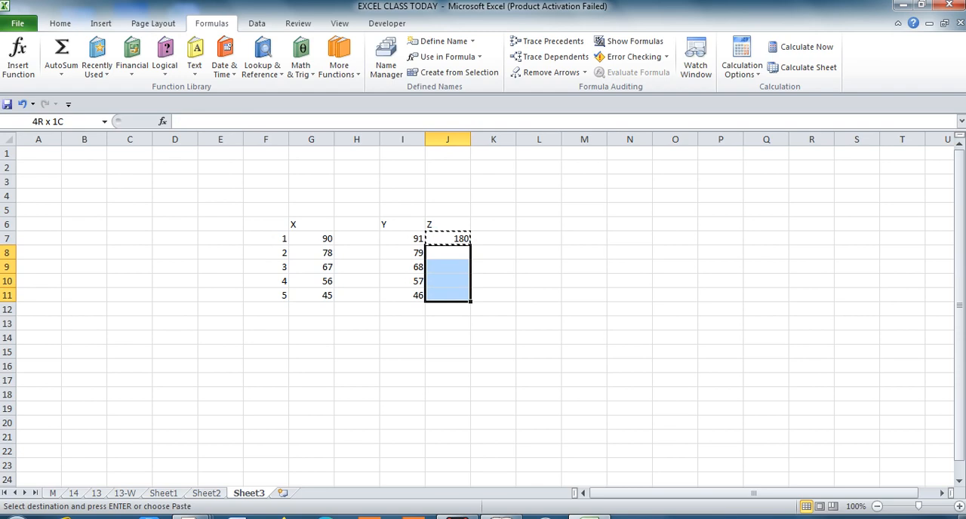
key("Return")
Review the ranked marks and their LARGE formulas across the X, Y and Z columns.
key("Down")
key("Down")
key("Down")
key("Up")
key("Up")
key("Up")
key("Up")
key("Left")
key("Left")
key("Left")
key("Right")
key("Right")
key("Right")
key("Right")
key("Down")
key("Down")
key("Left")
key("Left")
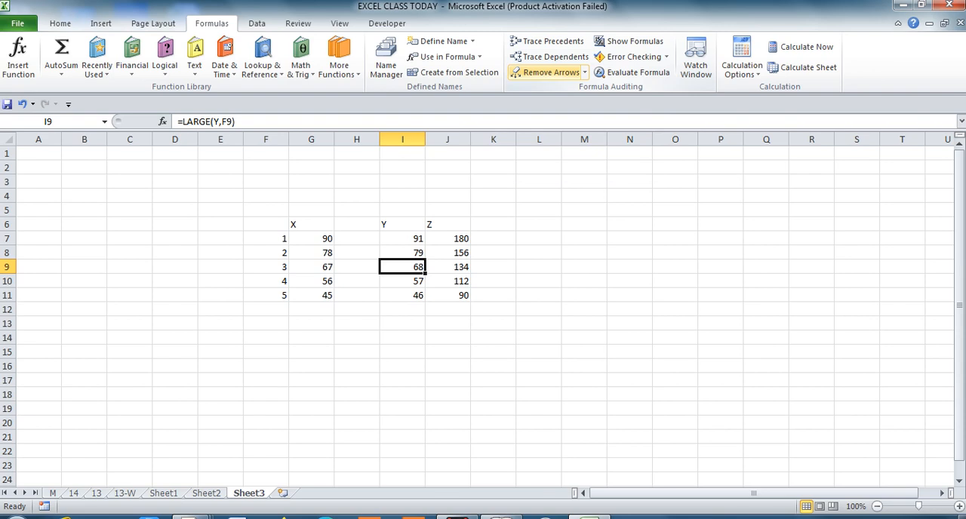
key("Down")
key("Down")
key("Down")
key("Up")
key("Up")
key("Up")
Enter the heading NAME in cell E6, beside the rank numbers.
key("Up")
key("Left")
key("Left")
key("Left")
key("Left")
key("Up")
key("Up")
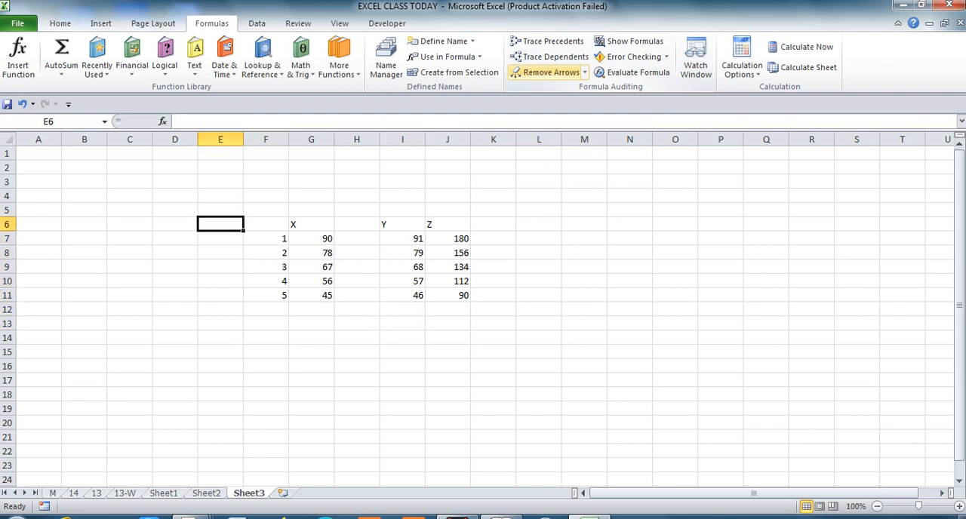
type("NAME")
key("Return")
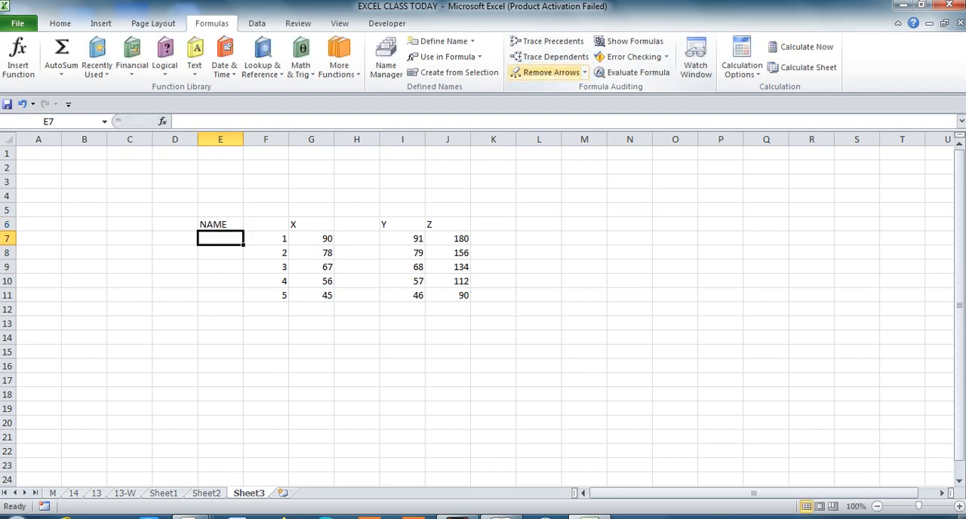
Link E7 to the first student name with =Sheet2!E5 and copy the formula down to E8:E11.
type("=")
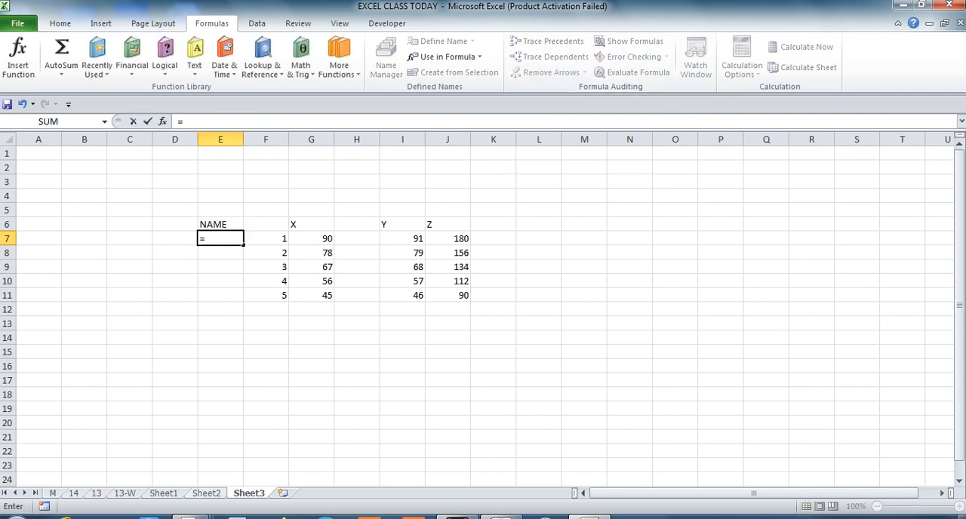
key("ctrl+Page_Up")
left_click(234, 210)
key("Return")
left_click(220, 239)
key("ctrl+c")
left_click_drag(220, 253, 221, 295)
key("Return")
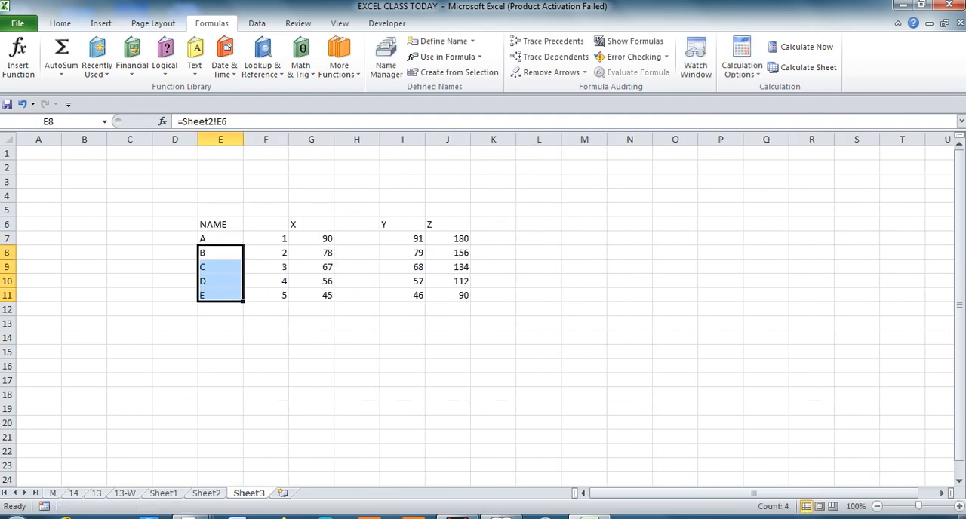
Examine the linked student names in column E alongside the ranks and marks.
key("Down")
key("Down")
key("Down")
key("Down")
key("Down")
key("Right")
key("Right")
key("Right")
key("Left")
key("Left")
key("Down")
key("Left")
key("Up")
key("Up")
key("Up")
key("Up")
key("Up")
key("Up")
key("Up")
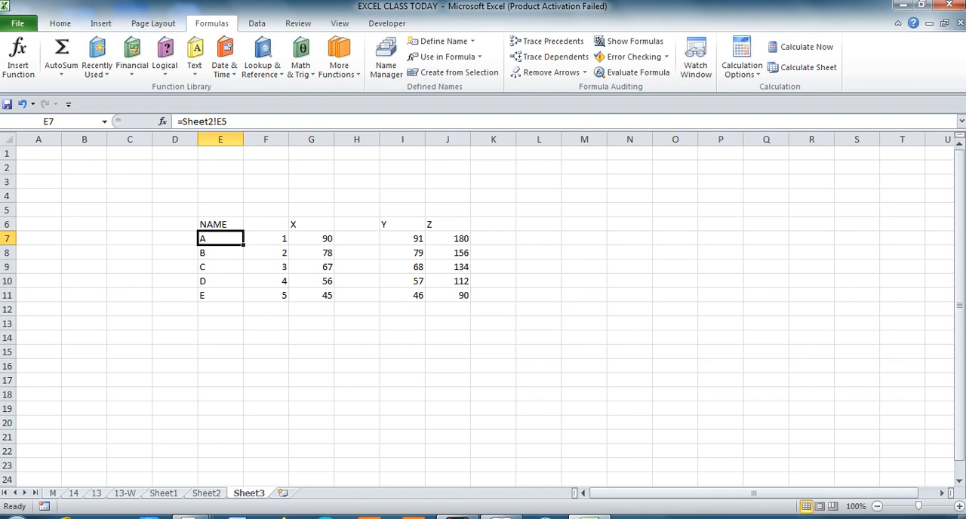
Trace the precedents of the LARGE formula in cell G7.
key("Down")
key("Up")
key("Right")
key("Right")
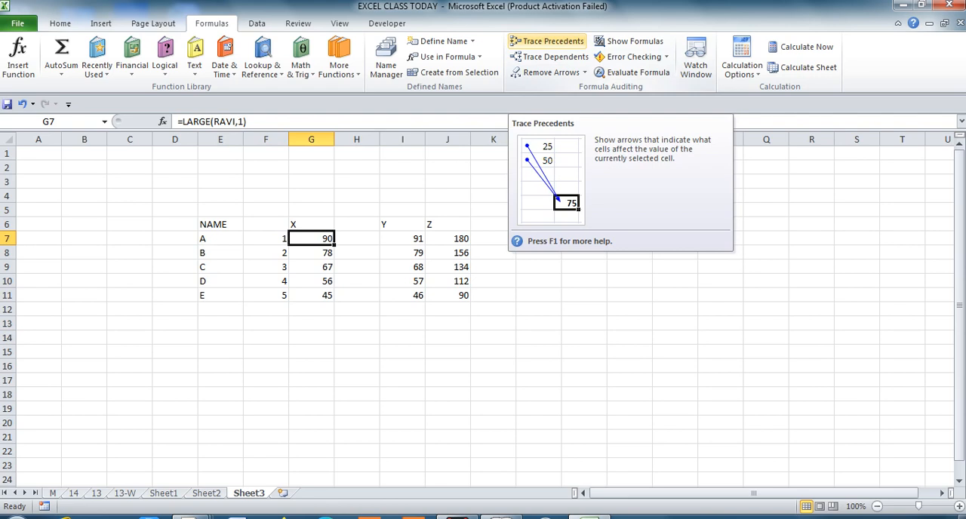
left_click(547, 40)
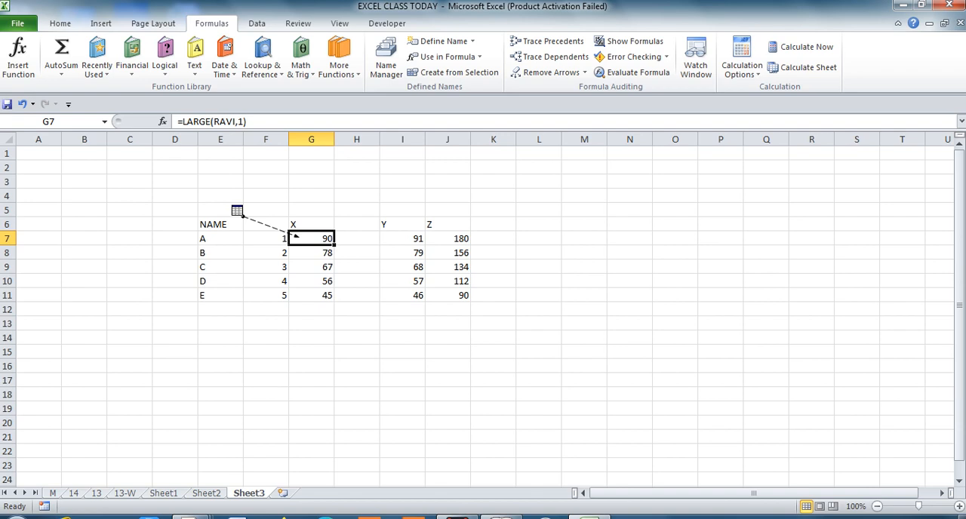
Go to G7's source range Sheet2!$F$5:$F$10 and return to Sheet3!G7.
key("F5")
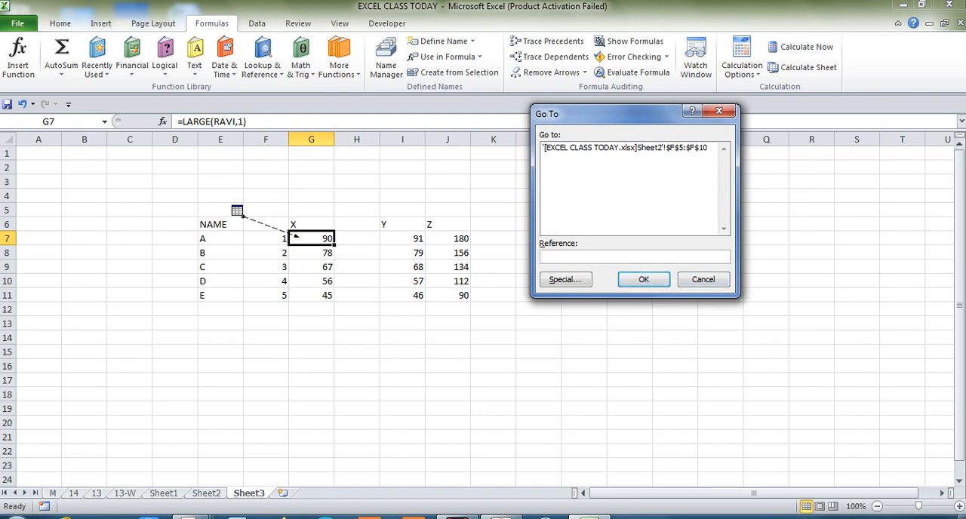
left_click(629, 148)
left_click(643, 279)
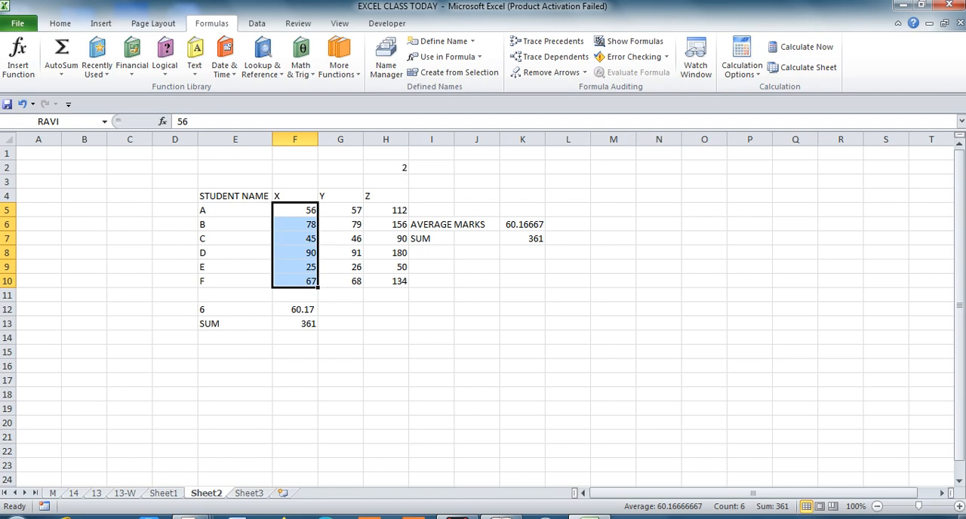
key("F5")
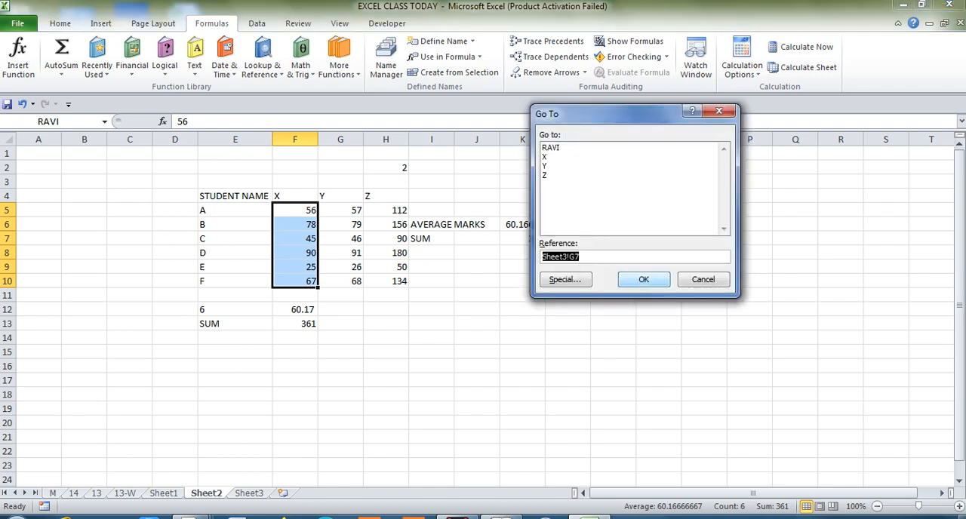
key("Return")
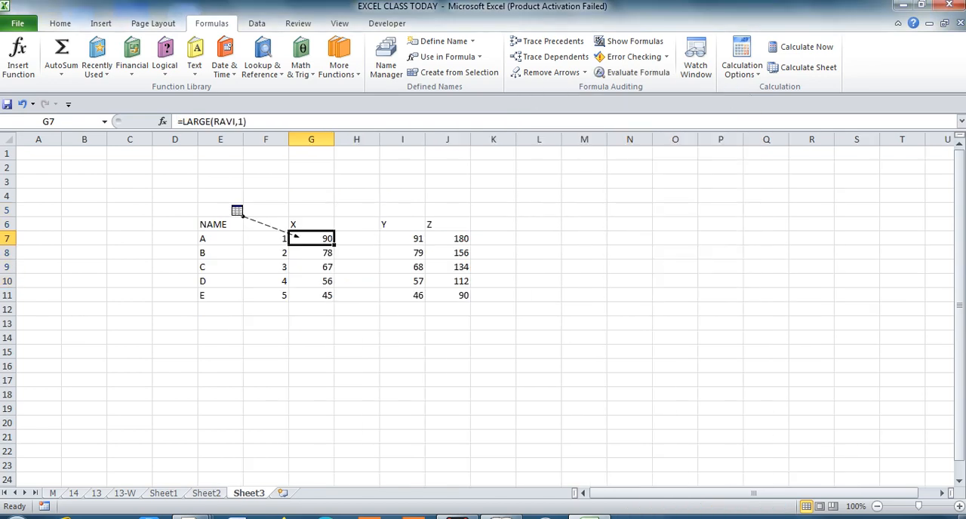
Follow the formula in G8 to its direct precedents on Sheet2 and return to the ranked marks on Sheet3.
key("Down")
key("Up")
key("Down")
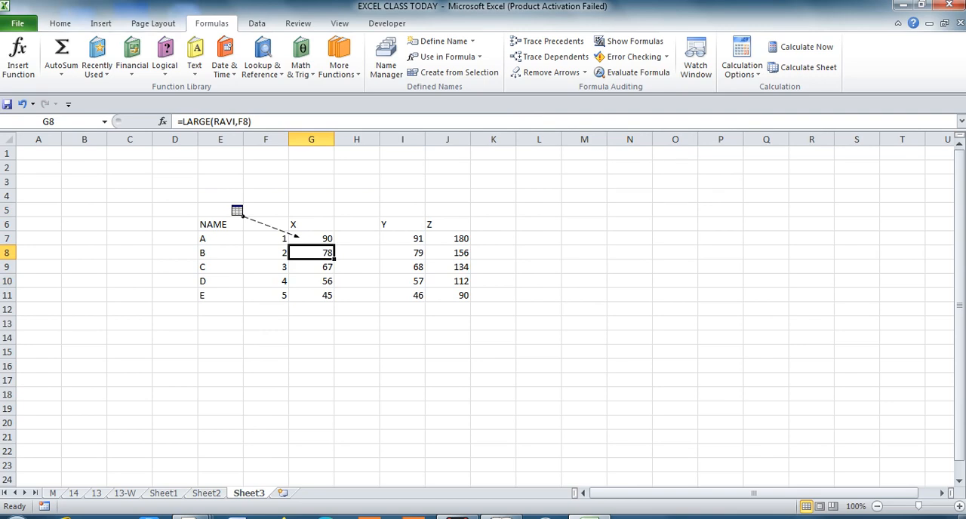
key("ctrl+[")
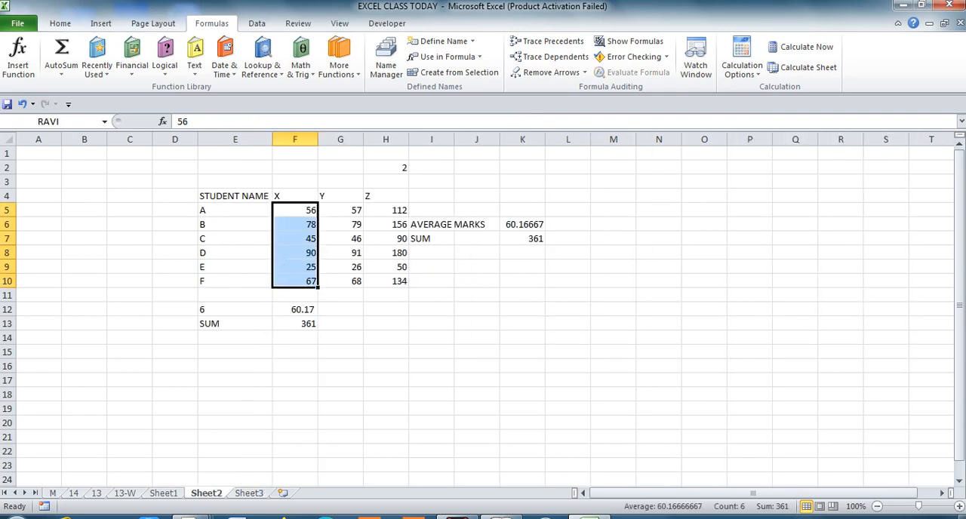
key("F5")
key("Return")
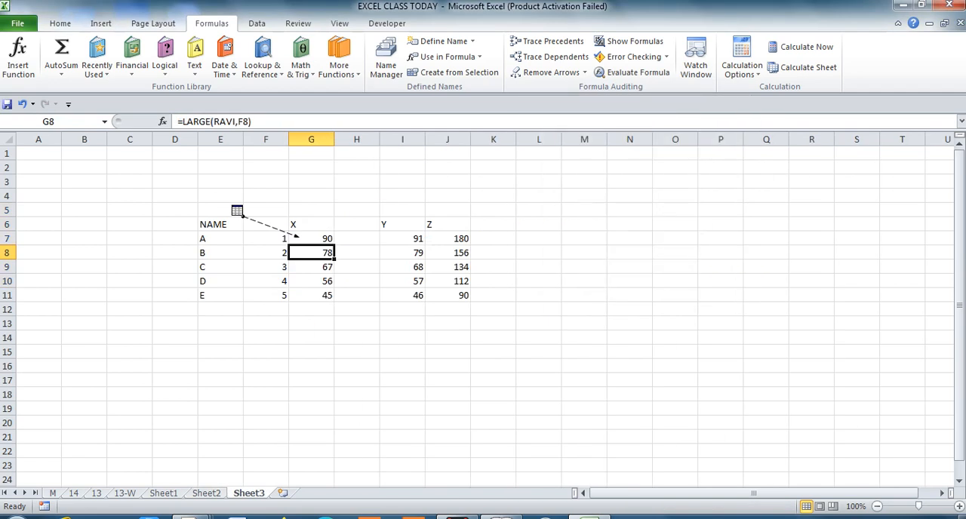
key("Up")
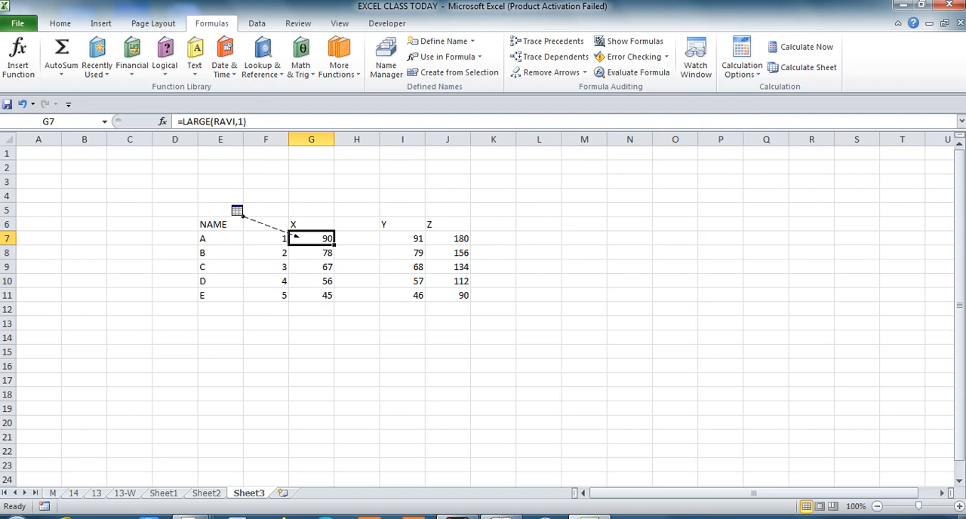
Show the Ctrl and [ combination on the On-Screen Keyboard and close the keyboard.
key("super")
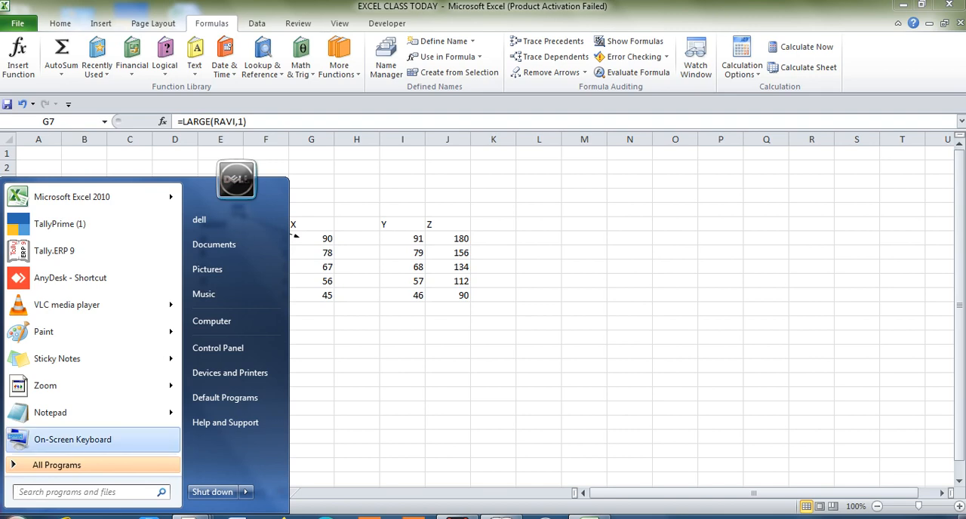
key("Escape")
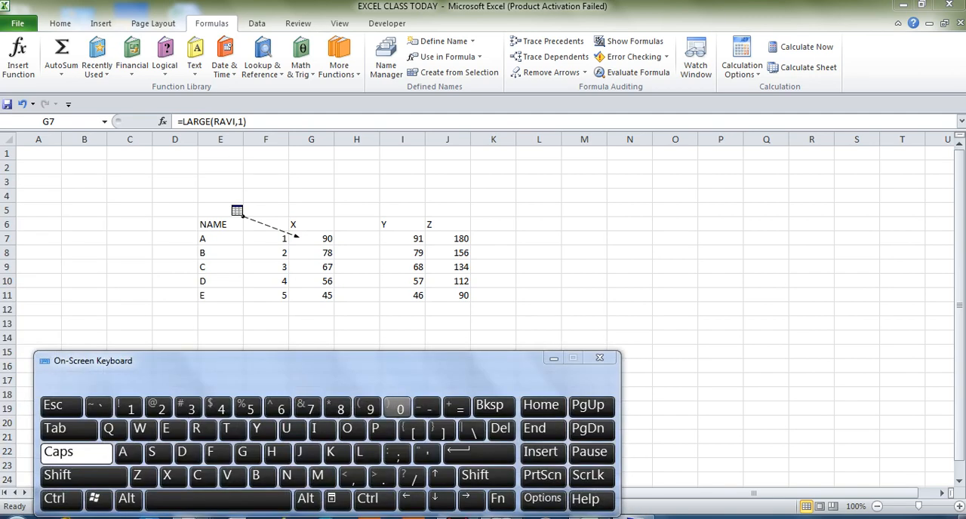
left_click(374, 500)
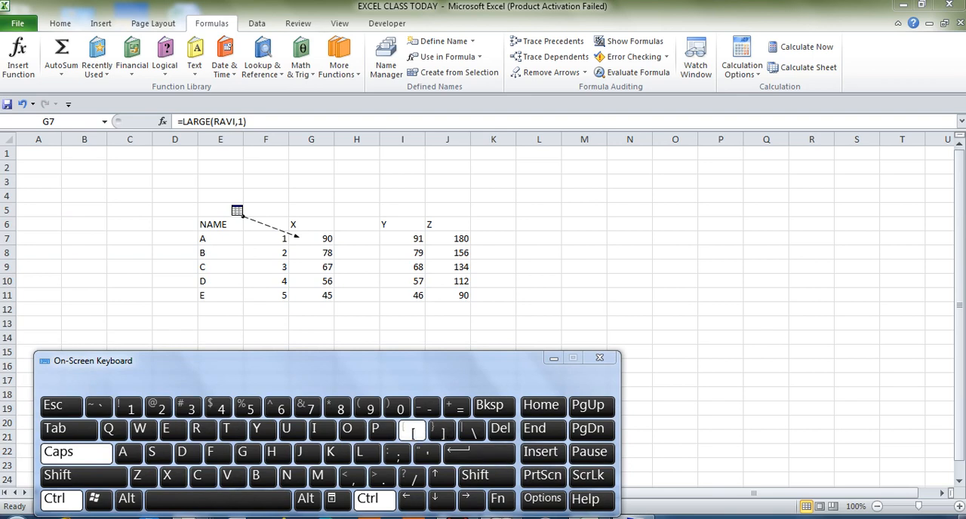
left_click(413, 430)
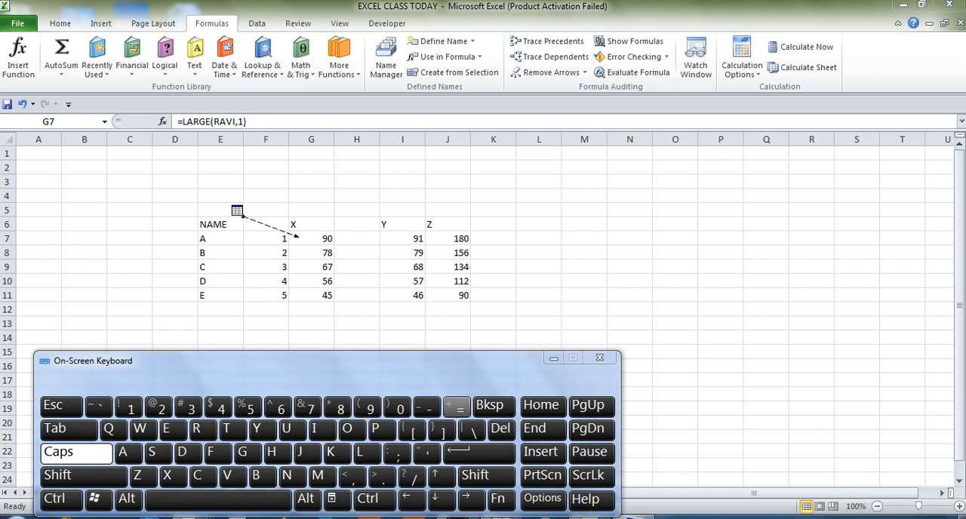
left_click(599, 357)
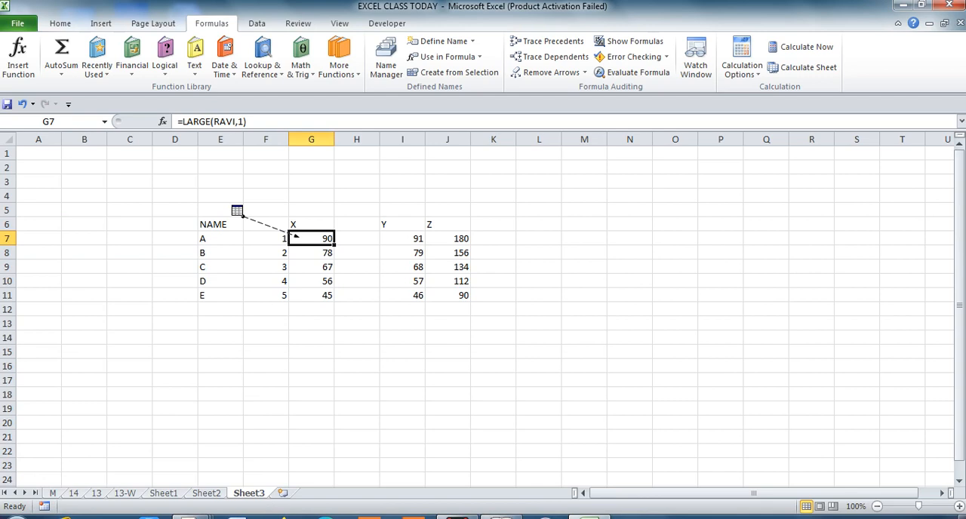
Enter the shortcut note CTR+{/[ in cell H15, below the ranked marks.
left_click(357, 351)
type("C")
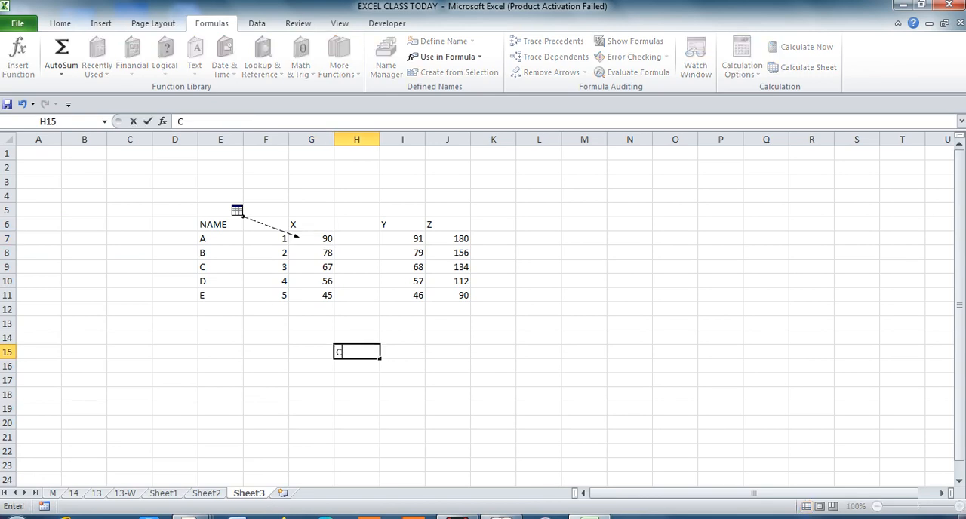
type("TR+")
type("(")
type("/[")
key("Return")
Follow the formula in G9 to its source range on Sheet2 and return to Sheet3!G9.
key("Up")
key("Up")
key("Up")
key("Up")
key("Up")
key("Up")
key("Up")
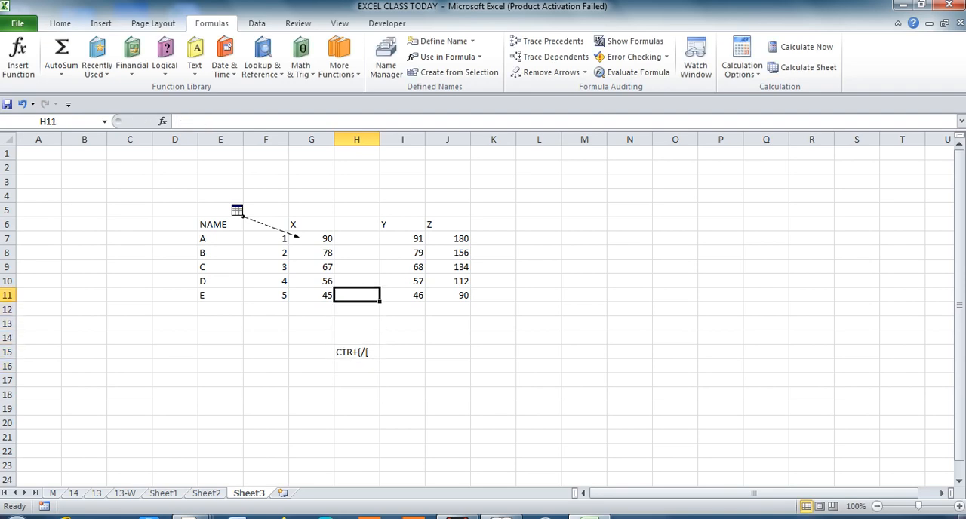
key("Left")
key("Up")
key("Down")
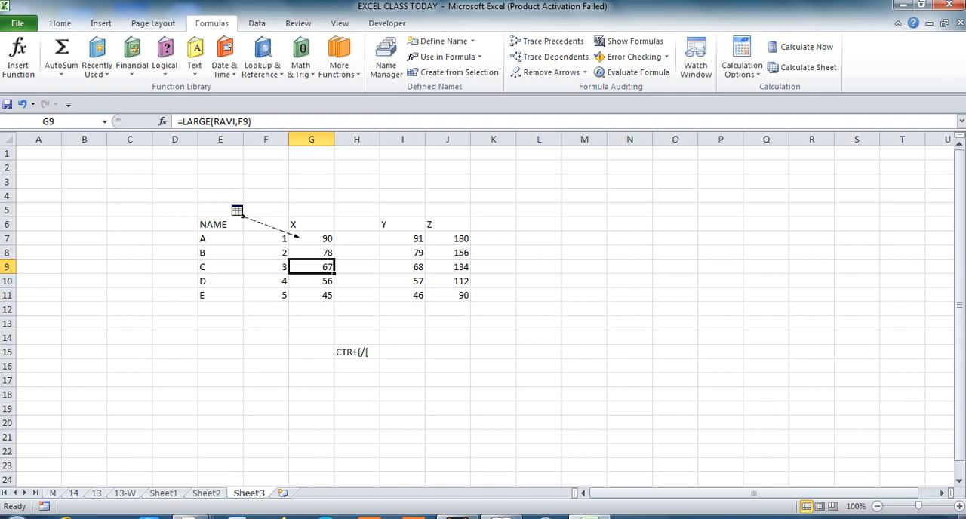
key("ctrl+bracketleft")
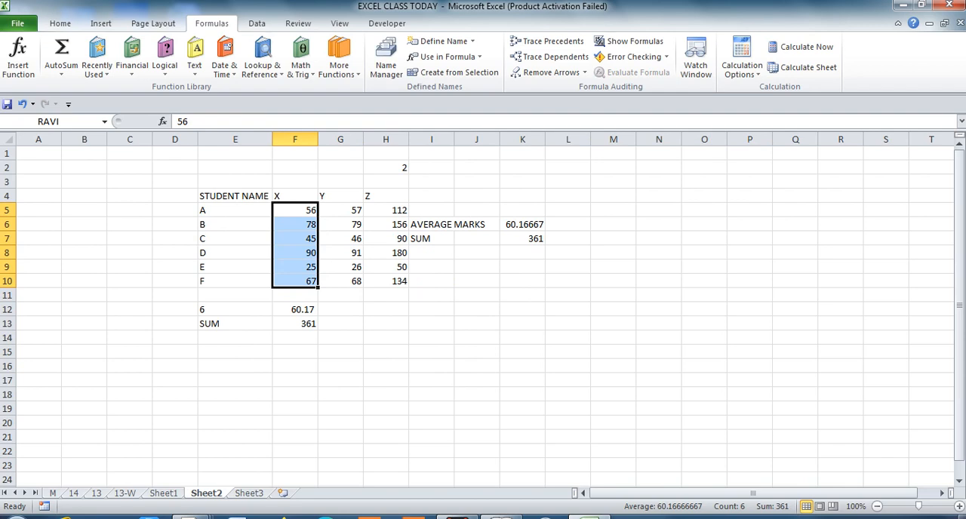
key("F5")
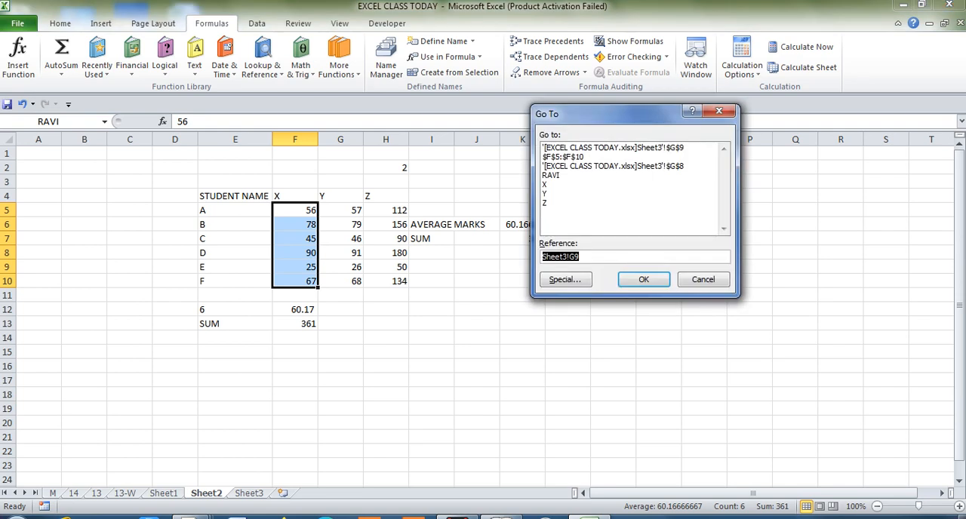
key("Return")
Enter the shortcut note F5 in cell H16, under the first note.
key("Down")
key("Down")
key("Down")
key("Down")
key("Down")
key("Down")
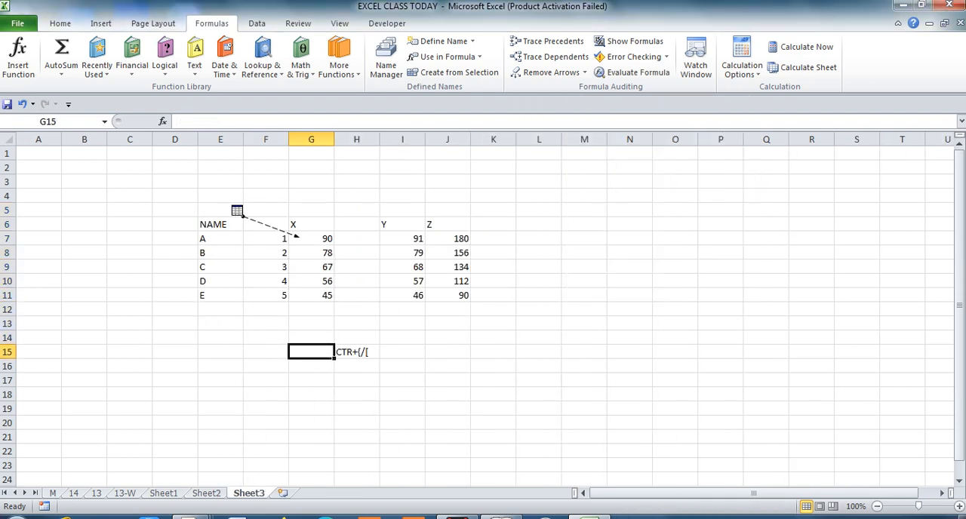
key("Down")
key("Right")
key("Up")
type("F5")
key("Return")
key("Up")
key("Up")
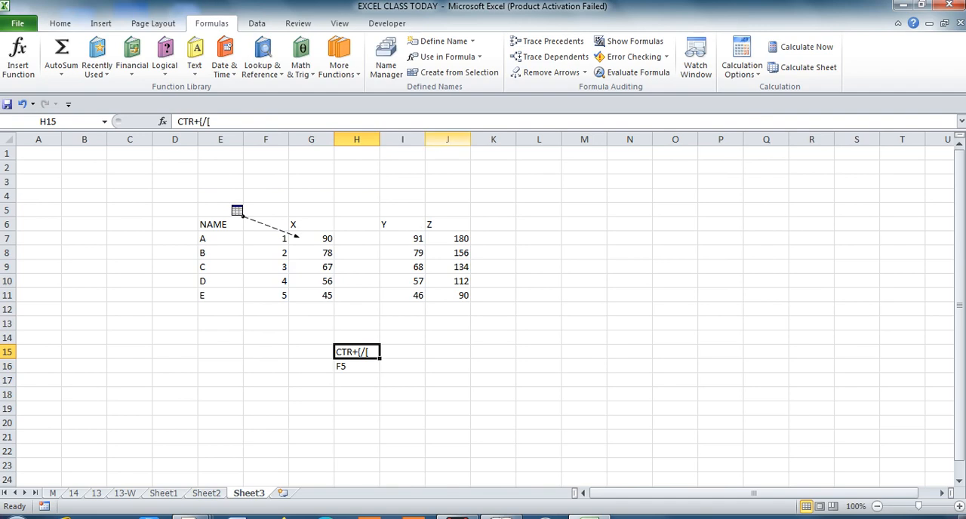
Trace the precedents of G8 and test its link to F8 by clearing that rank and undoing the deletion.
left_click(310, 253)
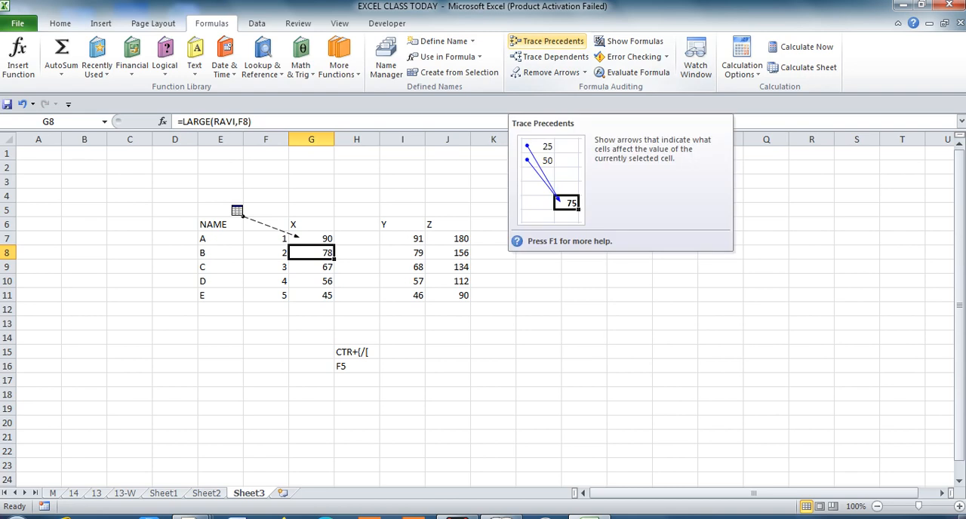
left_click(547, 41)
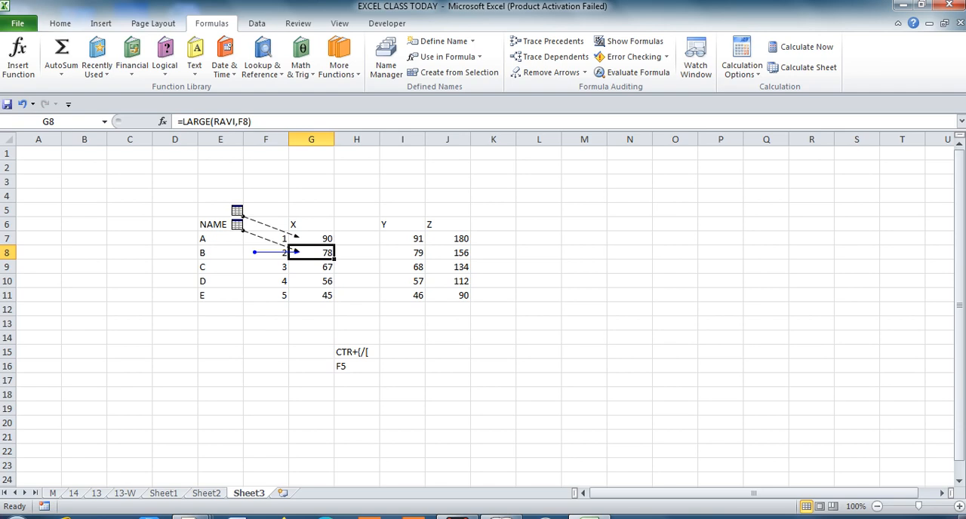
left_click(266, 252)
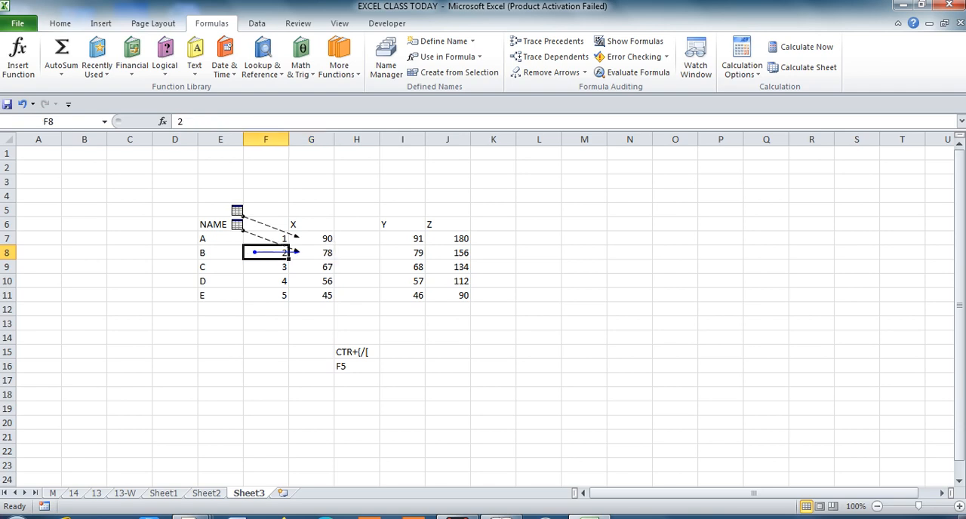
key("Delete")
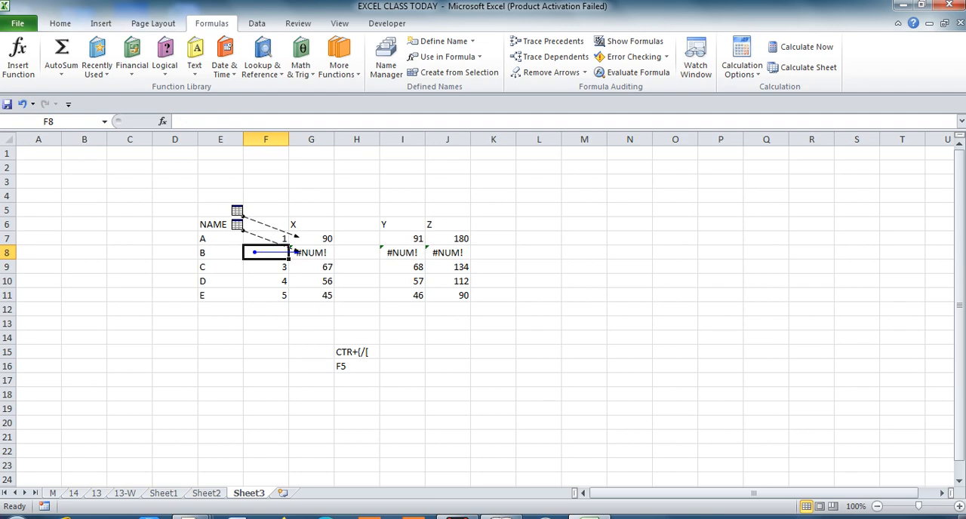
key("ctrl+z")
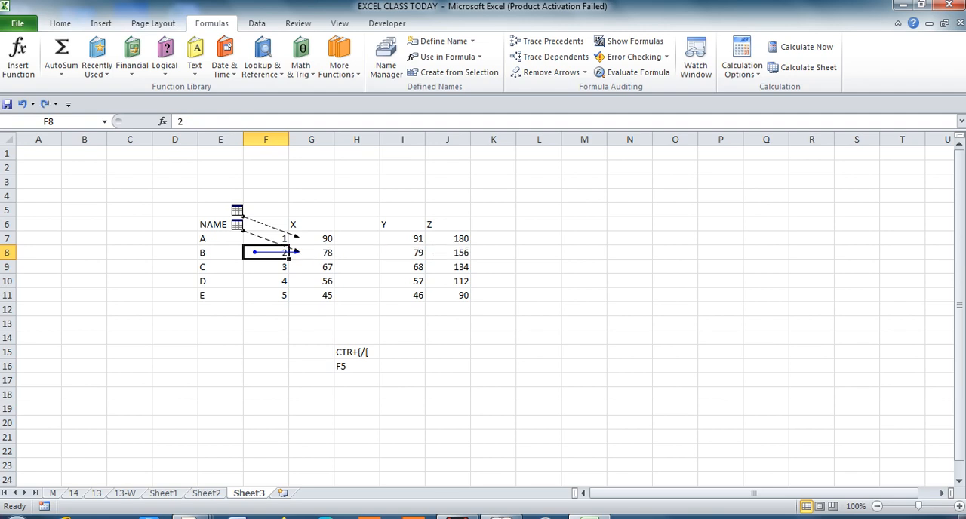
Go to the source range Sheet2!$F$5:$F$10 behind the X marks ranked on Sheet3.
left_click(311, 253)
key("Left")
key("Right")
key("Left")
key("F5")
left_click(624, 148)
left_click(643, 280)
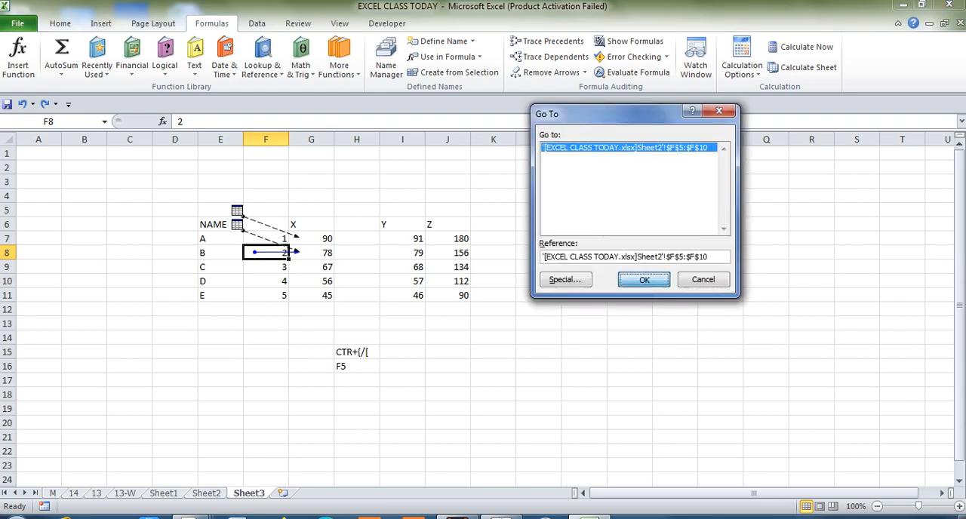
Test how the Sheet3 rankings depend on Sheet2 by clearing the X column in F4:F10 and undoing the deletion.
left_click(294, 224)
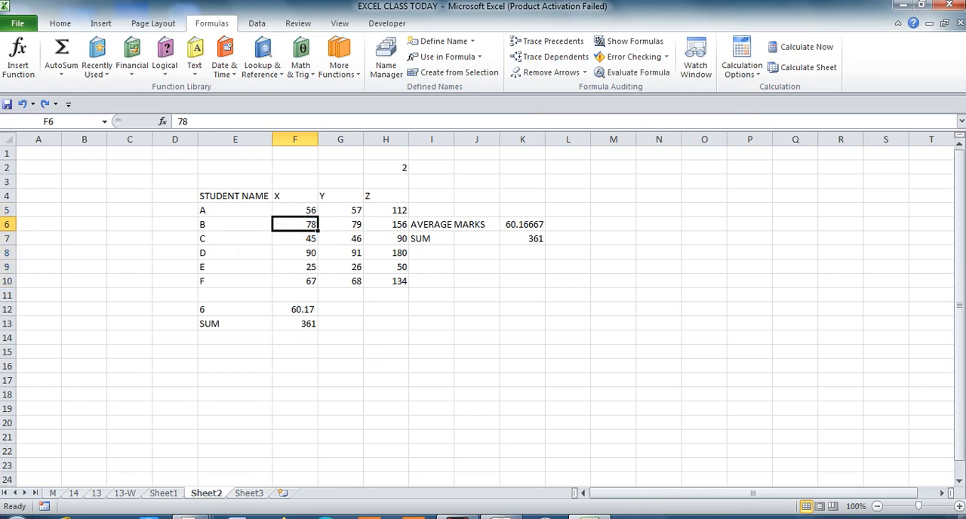
key("Up")
key("Up")
key("shift+Down")
key("shift+Down")
key("shift+Down")
key("shift+Down")
key("shift+Down")
key("shift+Down")
key("Delete")
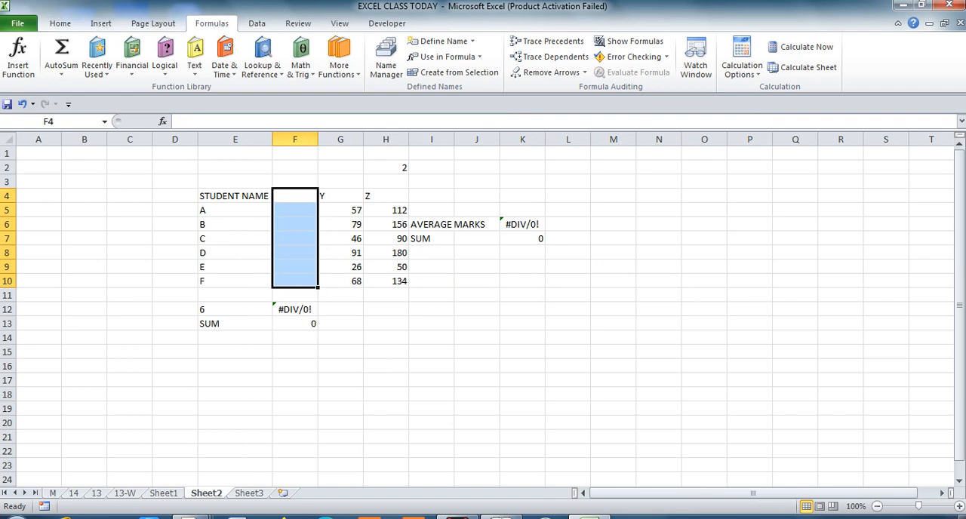
key("ctrl+Page_Down")
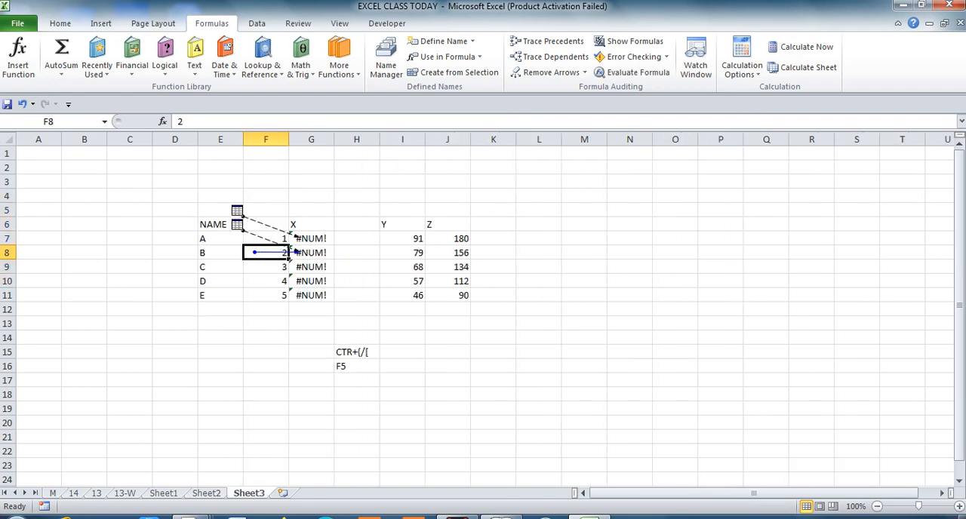
key("ctrl+Page_Up")
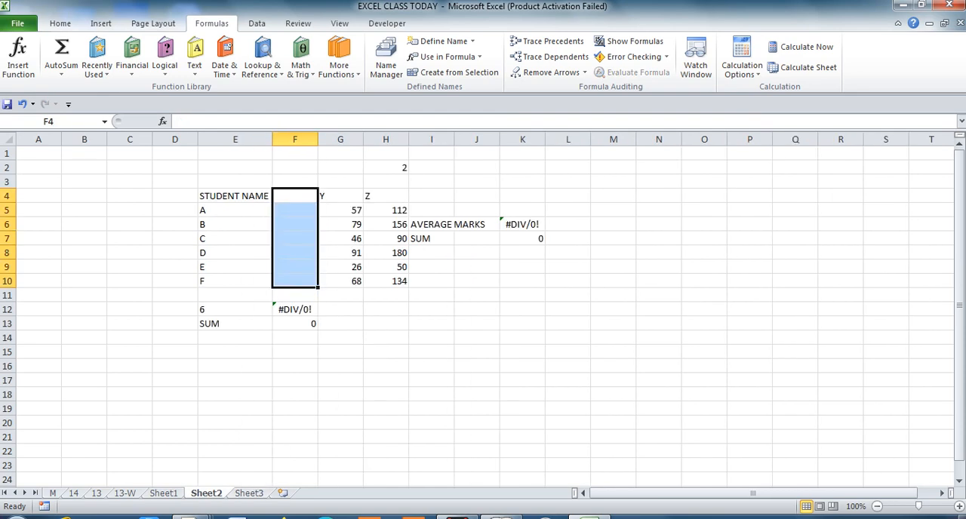
key("ctrl+z")
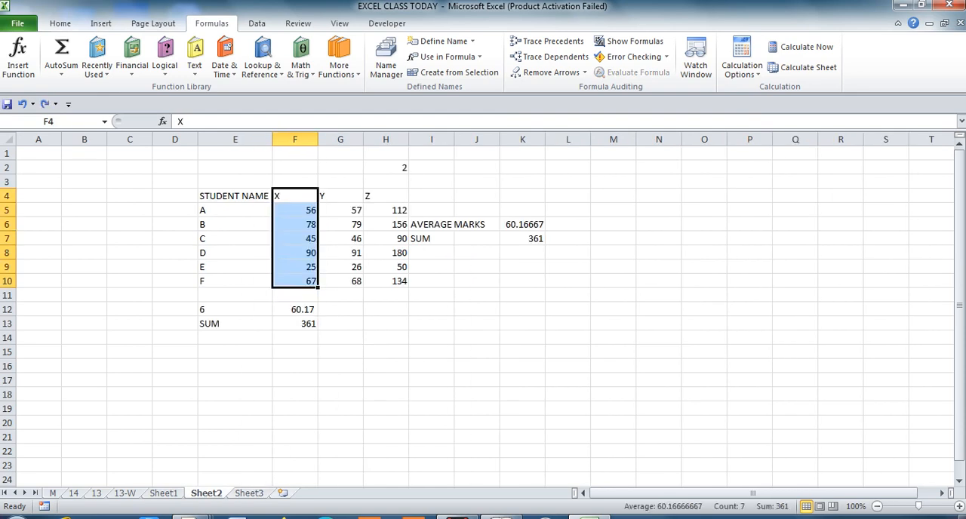
Remove all the precedent tracing arrows from Sheet3.
key("ctrl+Page_Down")
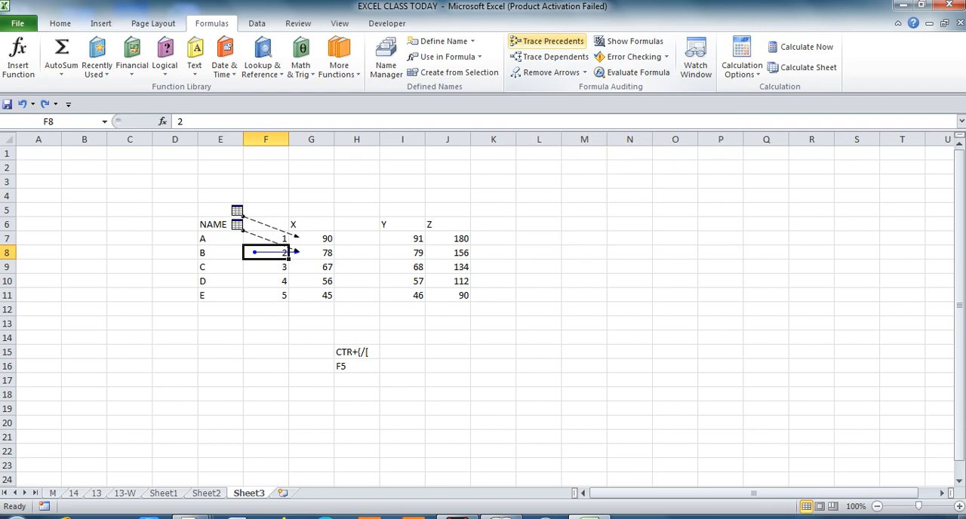
left_click(547, 72)
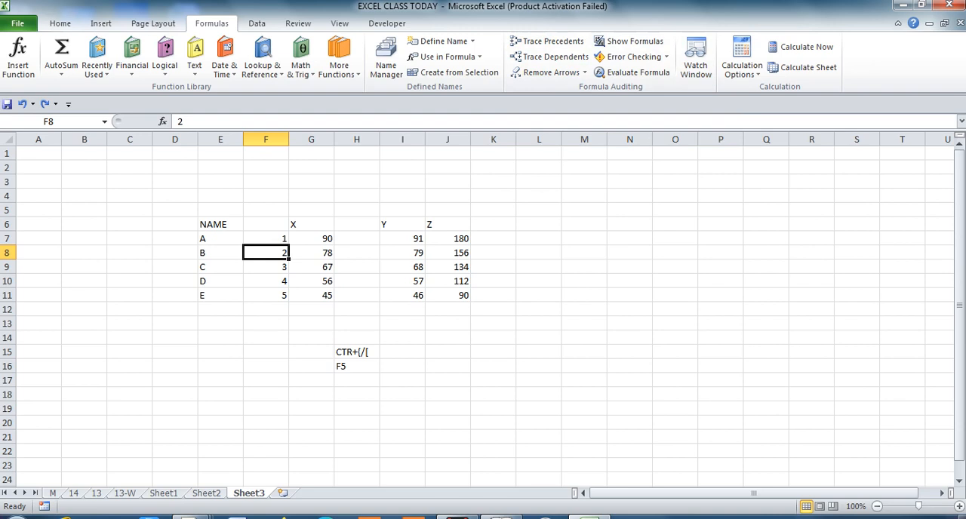
Trace the dependents of the first X mark in F5 on Sheet2.
left_click(311, 253)
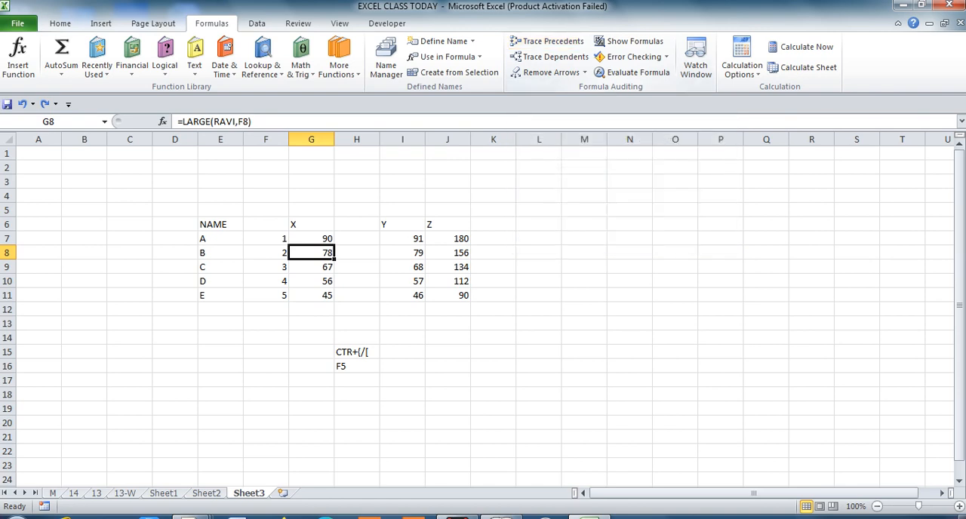
key("ctrl+Page_Up")
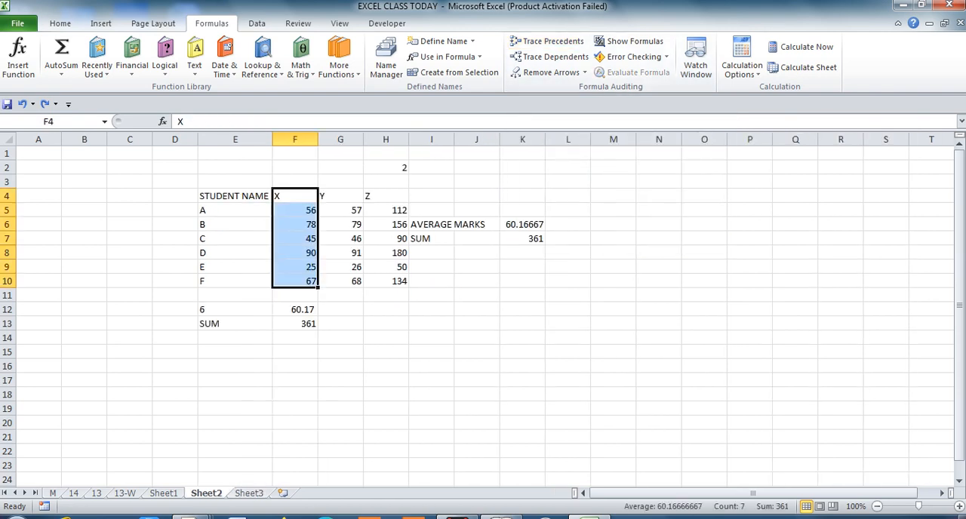
left_click(385, 366)
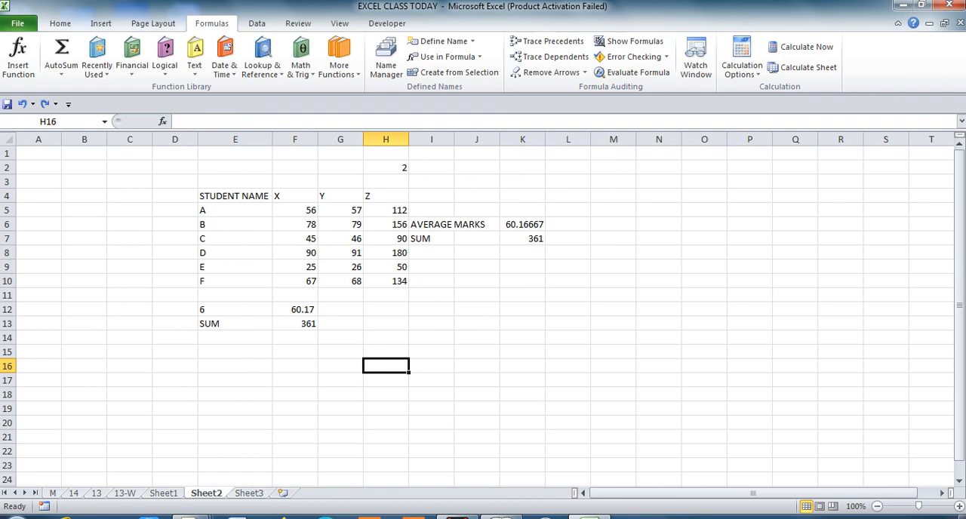
left_click(295, 211)
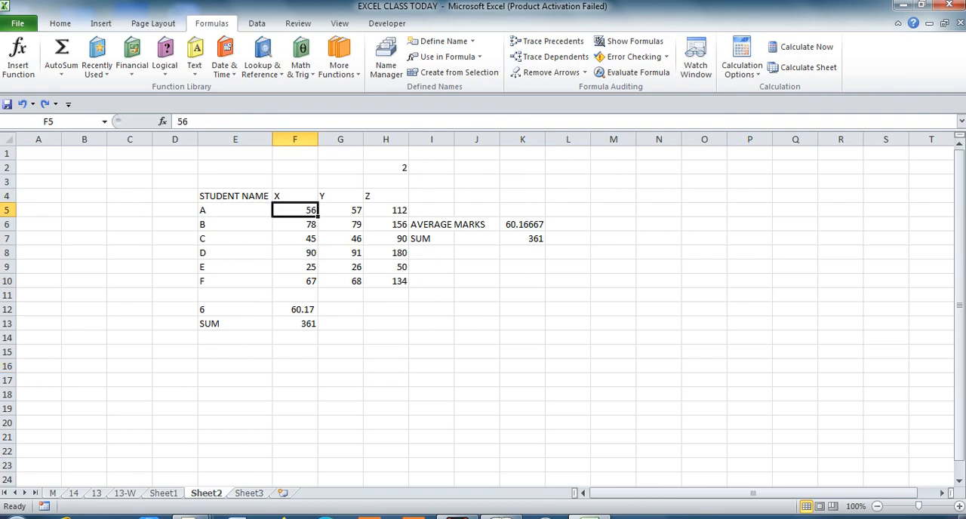
left_click(548, 57)
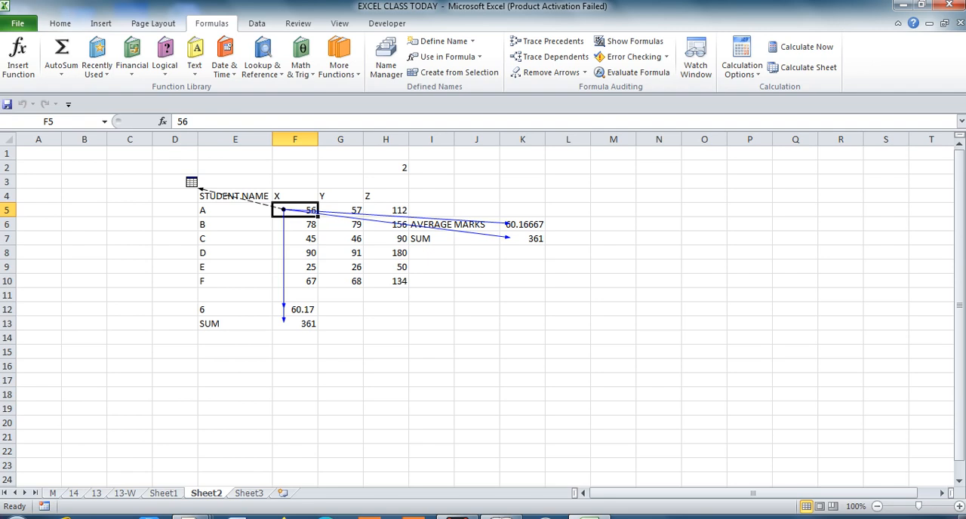
Test the dependents of F5 by clearing the mark and undoing the deletion, and remove all the tracing arrows.
key("Delete")
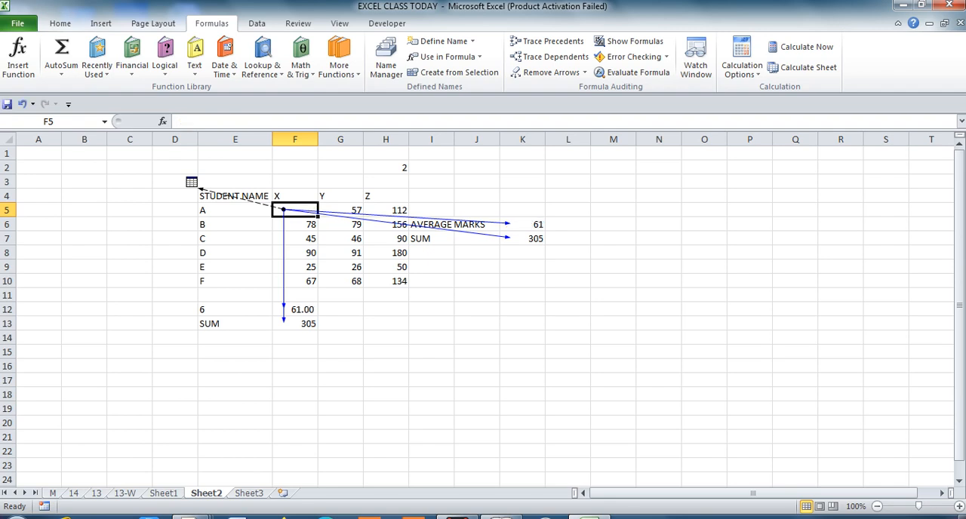
key("ctrl+z")
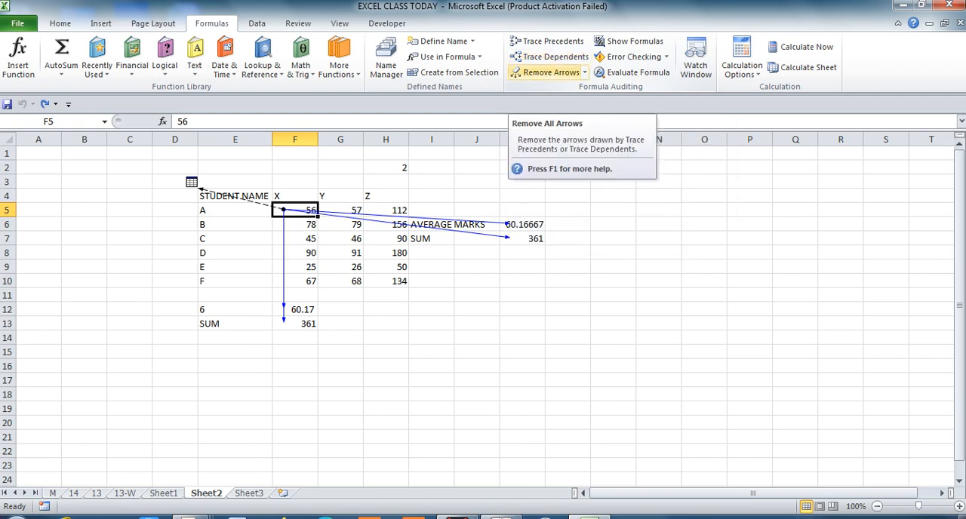
left_click(547, 73)
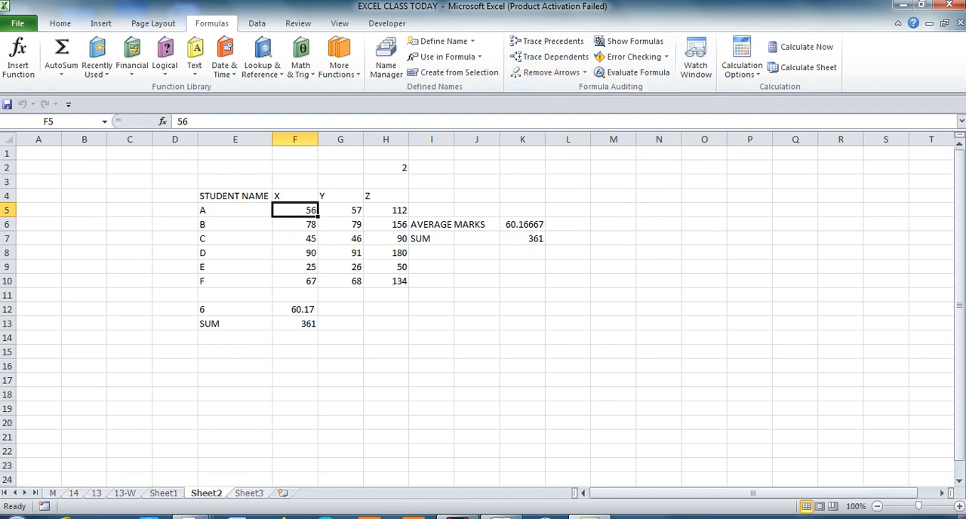
Show the formulas behind the ranking table on Sheet3 and switch back to values.
key("ctrl+Page_Down")
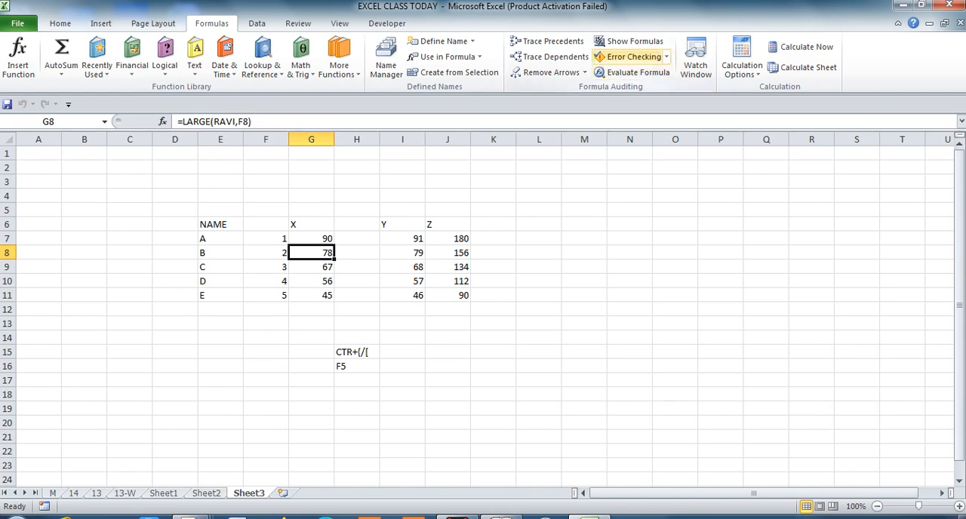
left_click(630, 42)
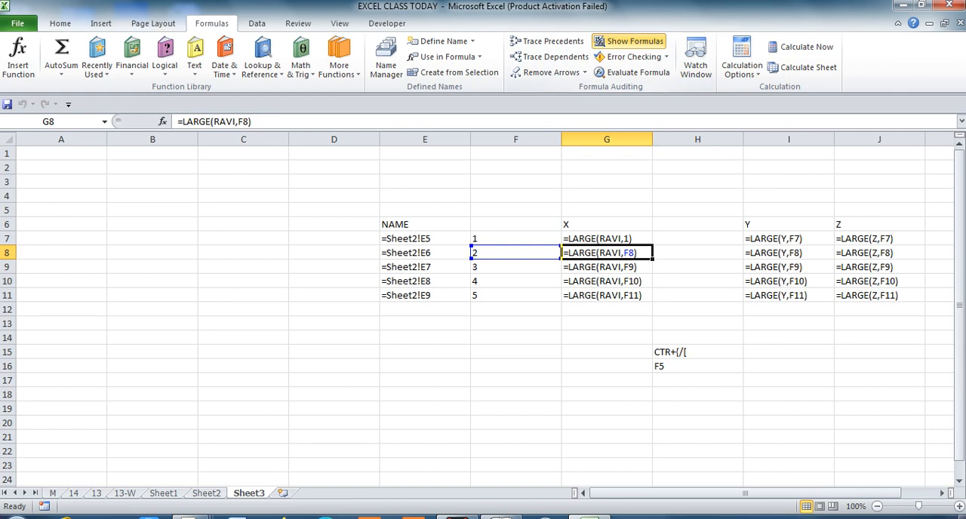
key("ctrl+grave")
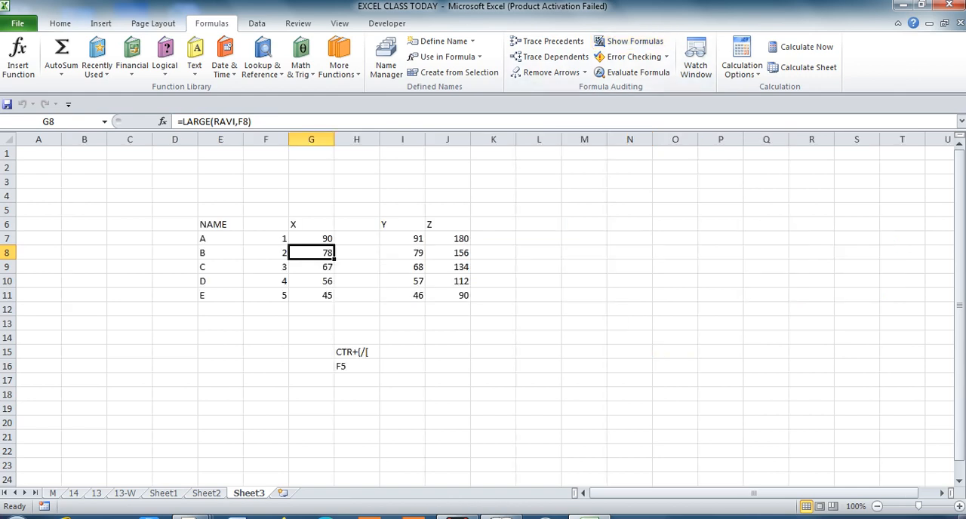
Select the student marks table on Sheet2, show the sheet's formulas, and switch back to values.
key("ctrl+Page_Up")
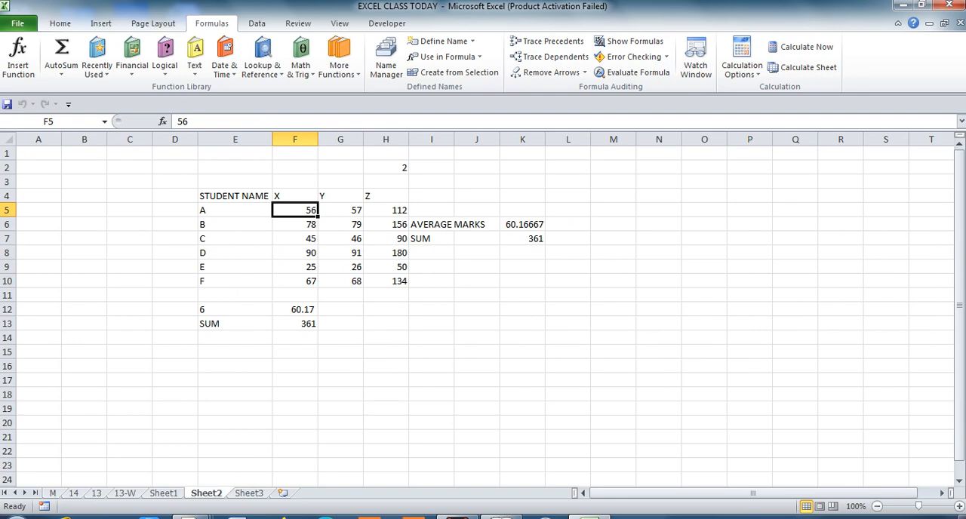
key("ctrl+a")
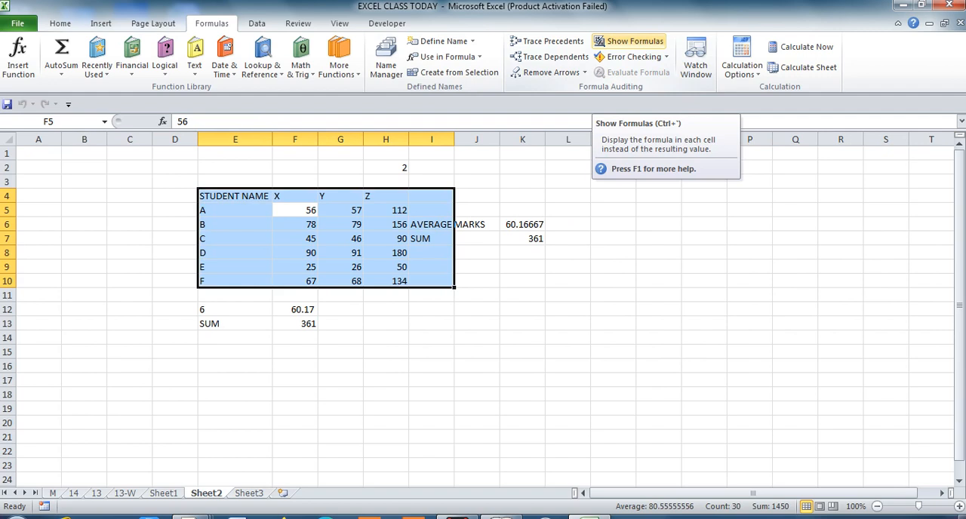
left_click(628, 41)
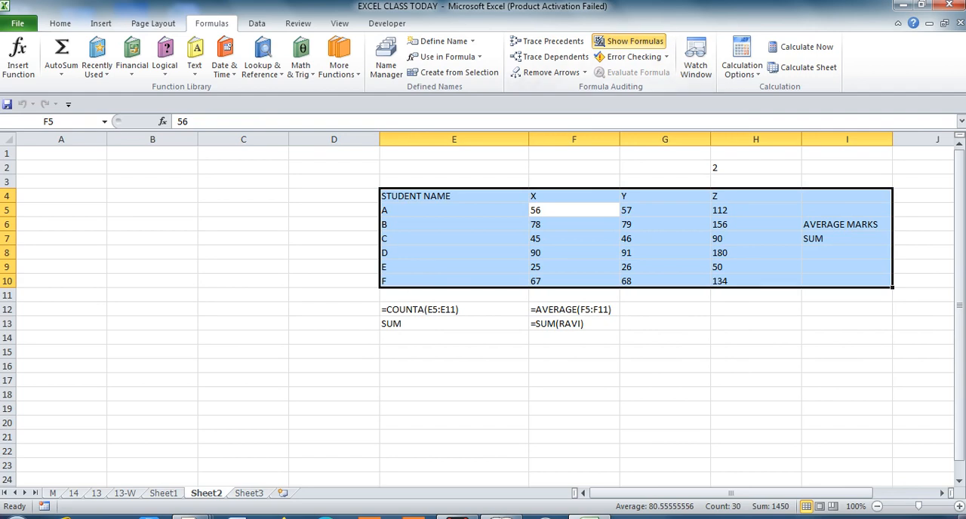
key("ctrl+grave")
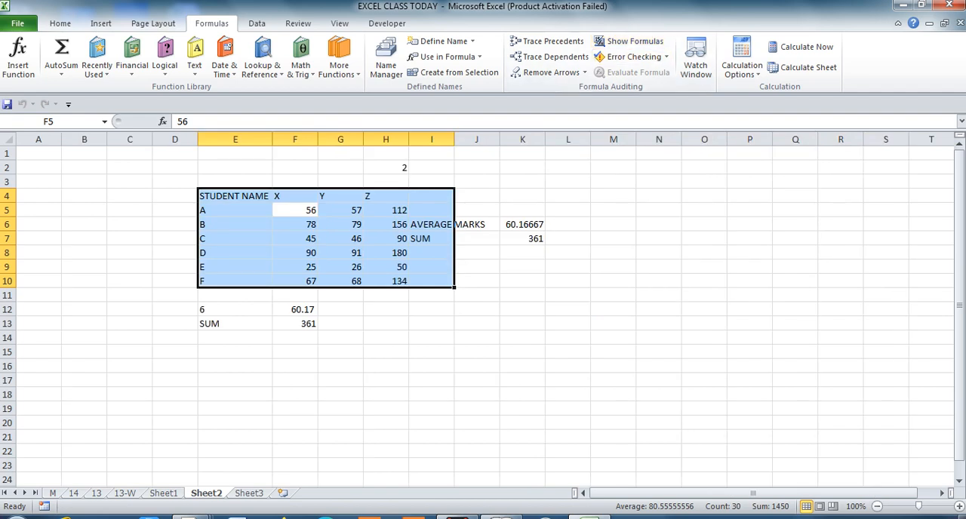
left_click(432, 353)
key("Up")
key("Up")
key("Up")
key("Up")
key("Up")
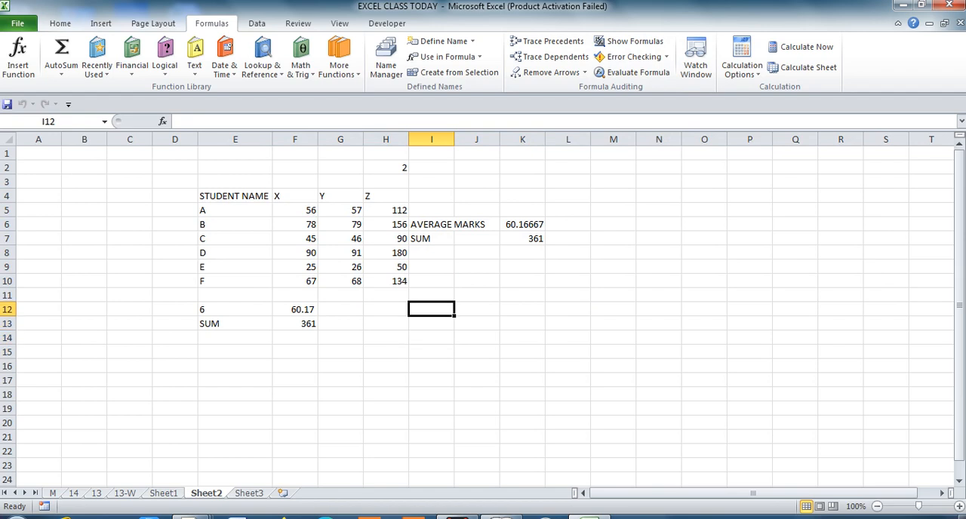
key("Left")
key("Left")
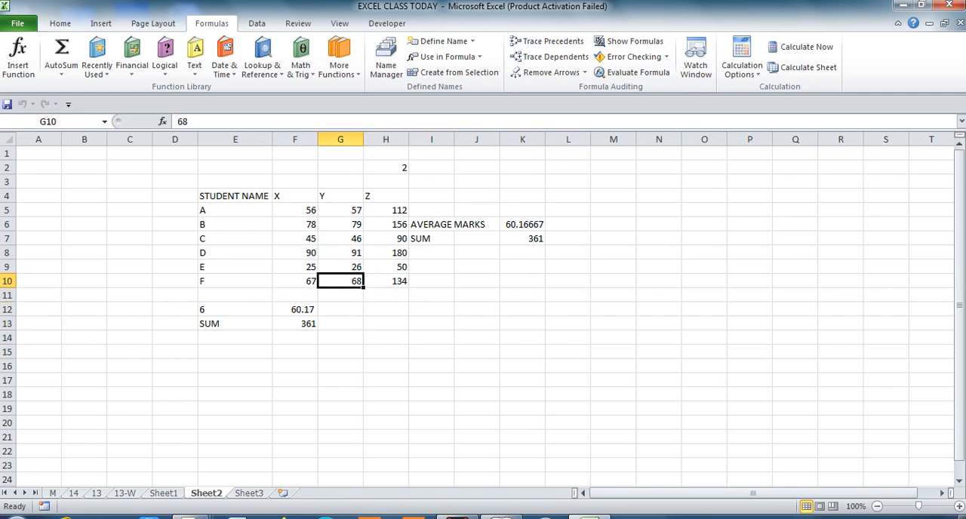
Try replacing student B's X mark in F6 with the text A.
left_click(295, 238)
key("Down")
key("Down")
key("Up")
key("Up")
key("Up")
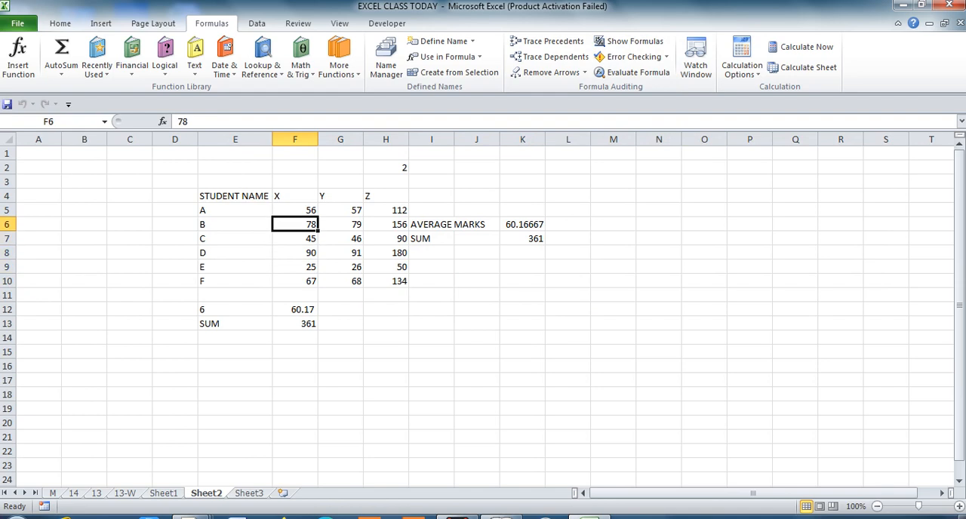
type("A")
key("Return")
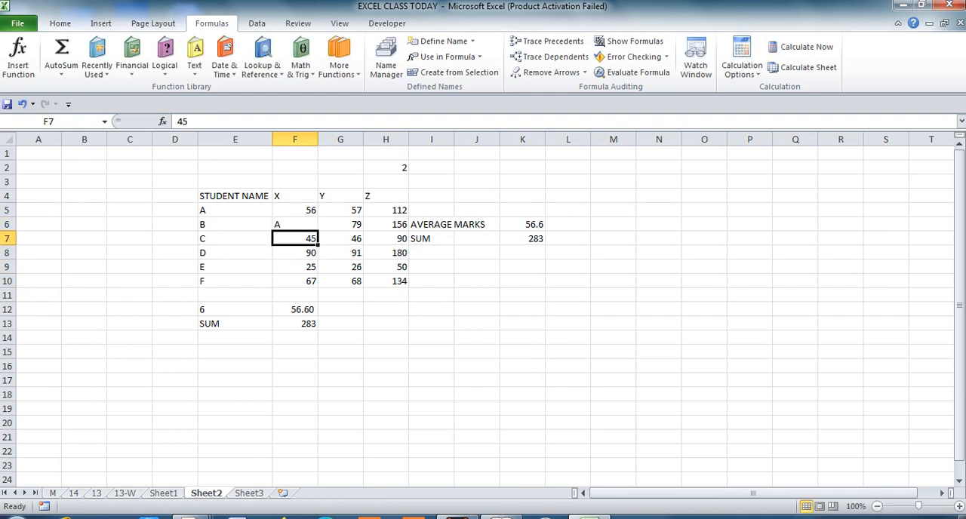
Set student B's X mark in F6 to 3.
key("Down")
key("Down")
key("Down")
key("Up")
key("Up")
key("Up")
key("Up")
key("Delete")
type("3")
key("Return")
Enter the headers A, B and RESULT in cells H15 to J15 below the marks table.
key("Down")
key("Down")
key("Down")
key("Down")
key("Down")
key("Down")
key("Down")
key("Down")
key("Down")
key("Right")
key("Right")
key("Up")
type("A")
key("Return")
key("Up")
key("Right")
type("B")
key("Tab")
type("RESULT")
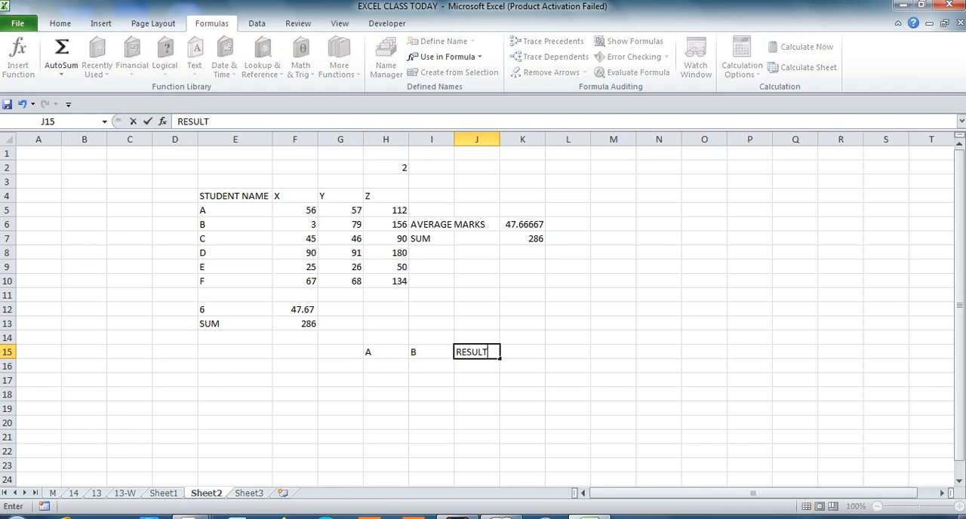
key("Return")
key("Up")
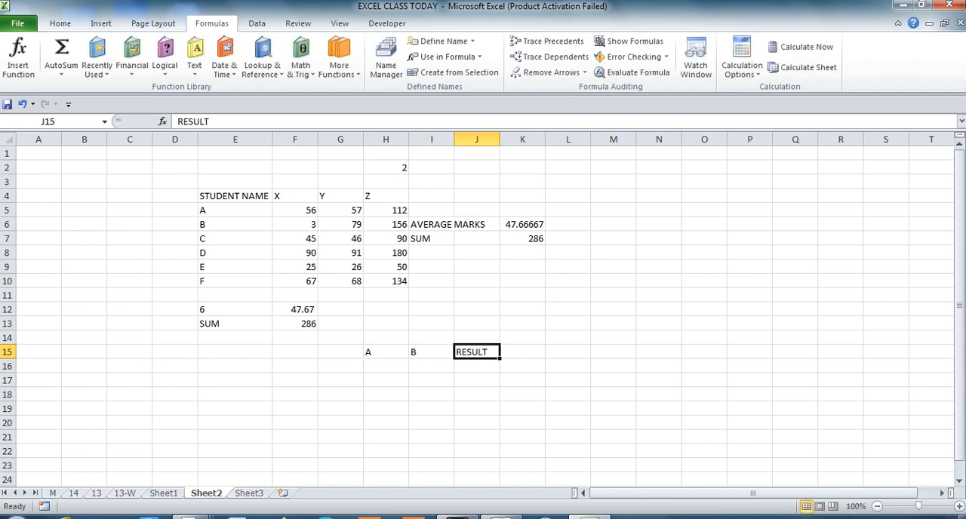
Enter 2 under header A in H16 and 4 under header B in I16.
key("Left")
key("Left")
key("Down")
key("Down")
key("Up")
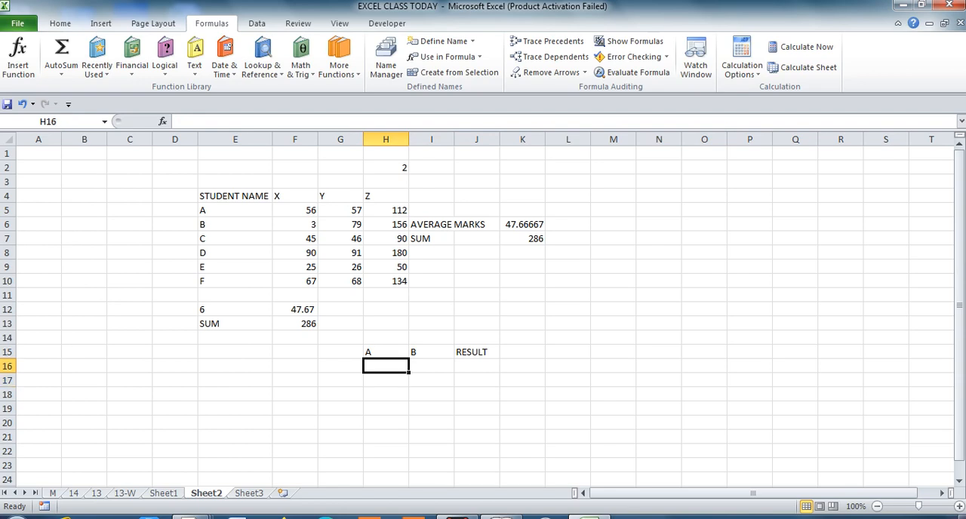
type("2")
key("Return")
key("Up")
key("Right")
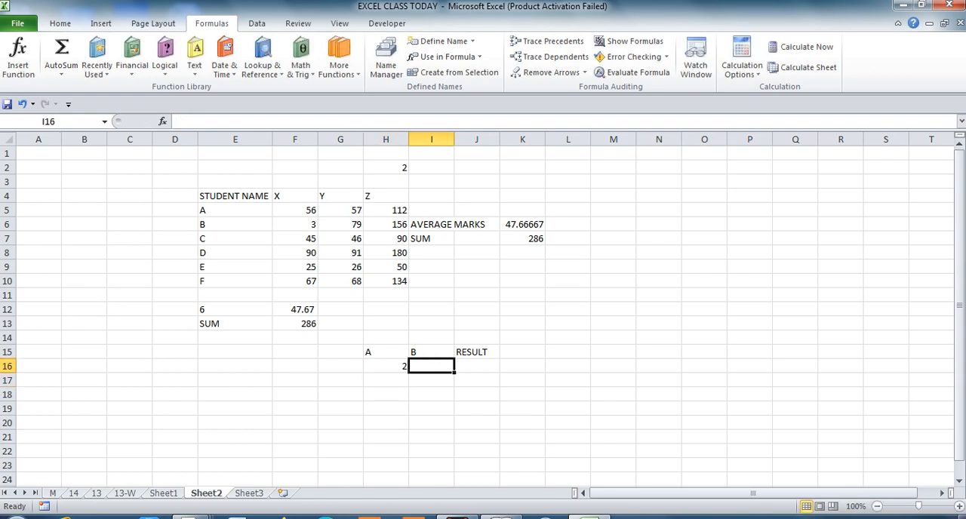
type("4")
key("Return")
key("Up")
key("Right")
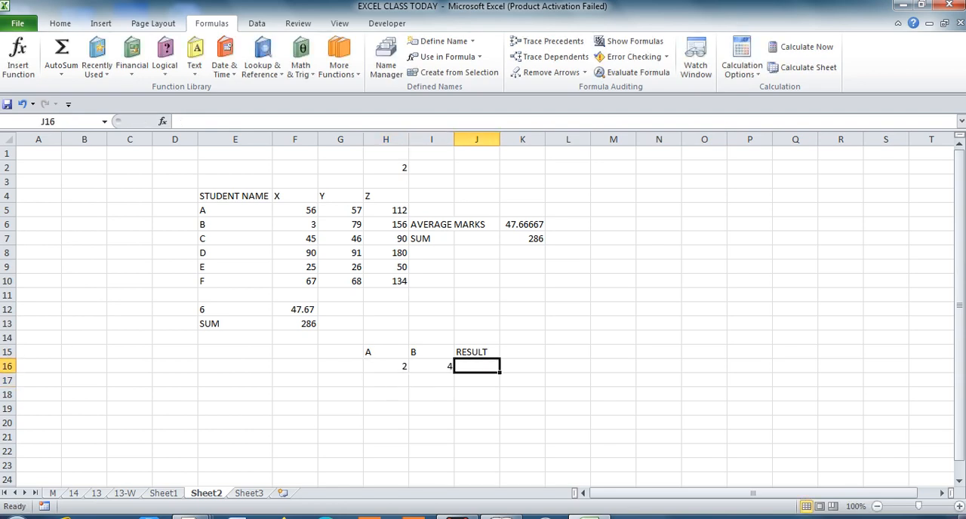
Multiply the two values under RESULT in J16 with the formula =H16*I16.
type("=")
key("Left")
key("Left")
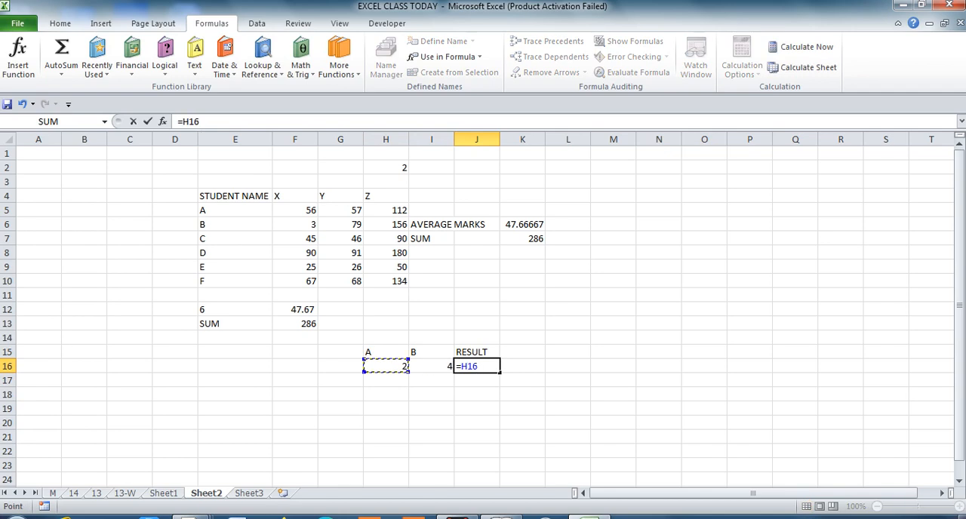
type("*")
key("Left")
key("Return")
key("Up")
key("Left")
key("Up")
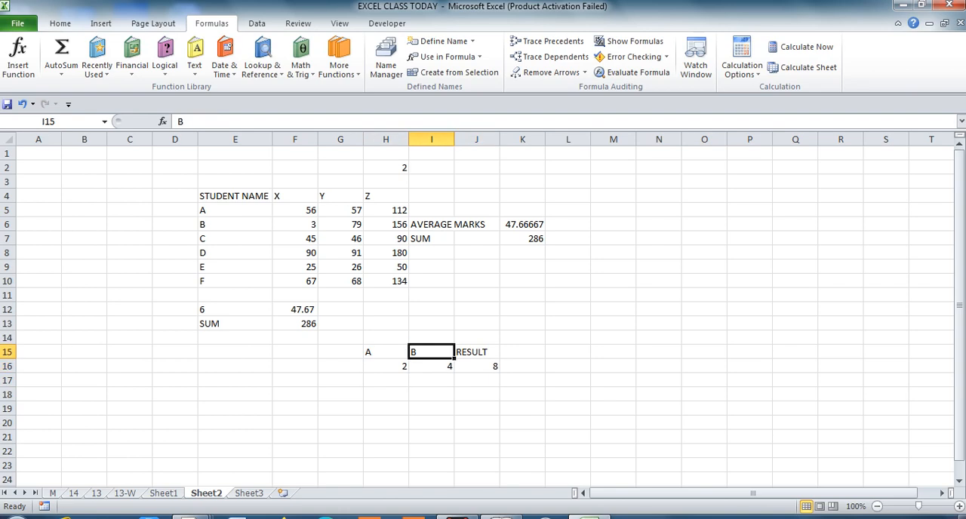
Show the formulas on Sheet2 and replace the number in H16 with the text A.
key("ctrl+grave")
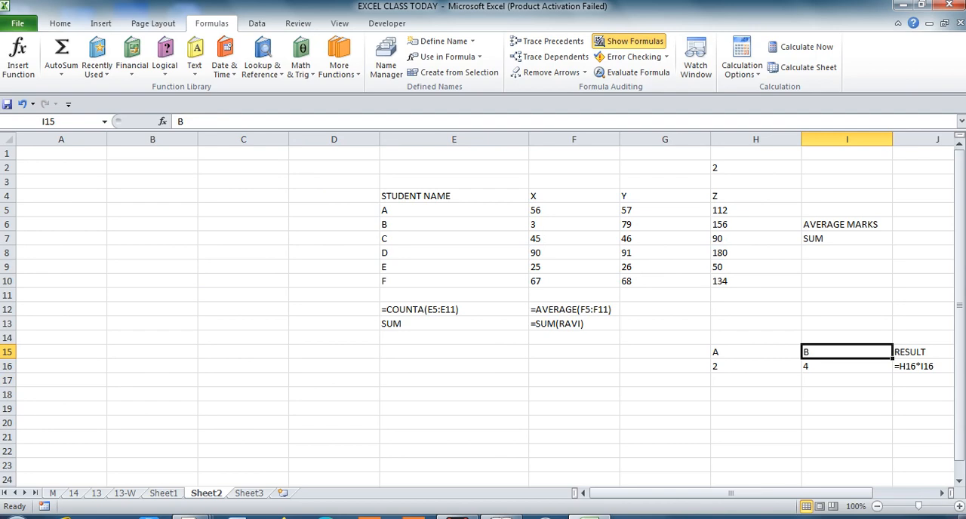
left_click(755, 366)
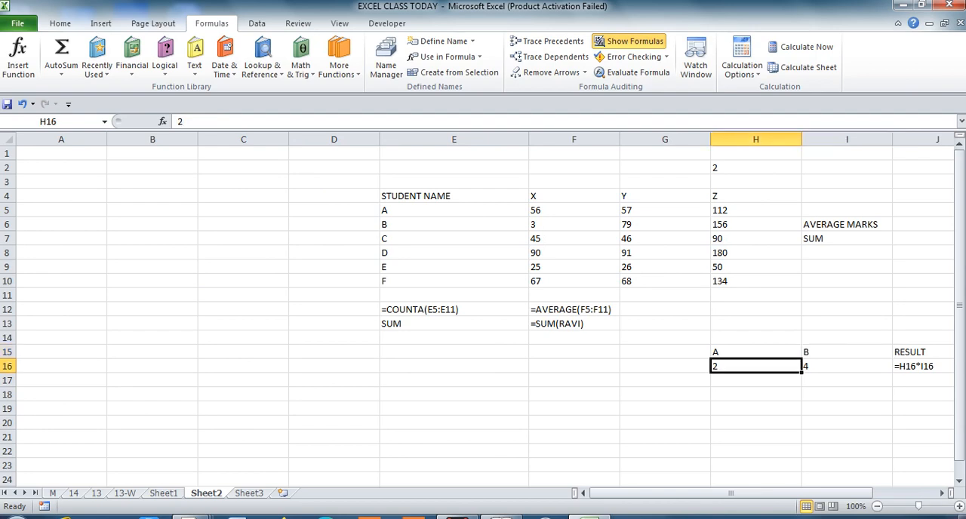
type("A")
key("Return")
Inspect the RESULT formula in J16 and switch the sheet from formulas back to values.
key("Up")
key("Right")
key("Right")
key("F2")
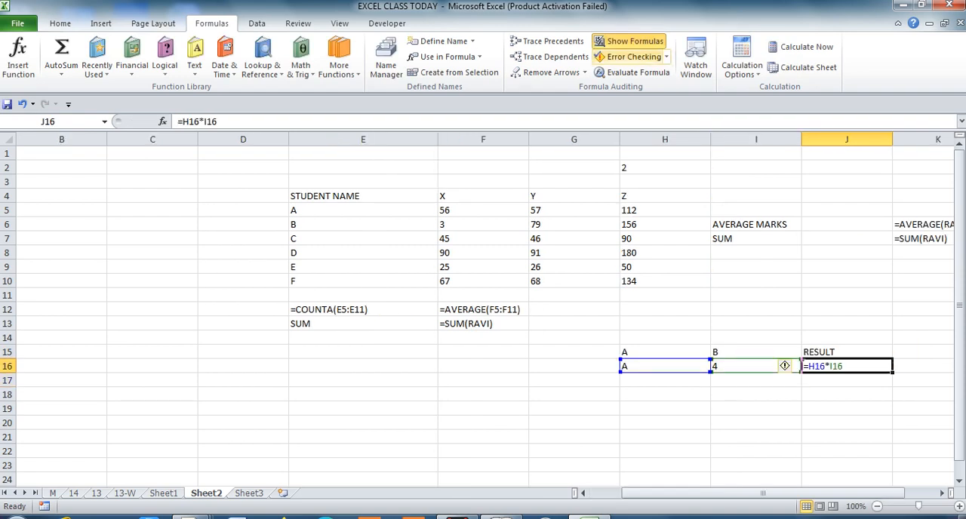
left_click(629, 42)
key("Right")
key("Left")
key("Right")
key("Left")
key("Right")
key("Left")
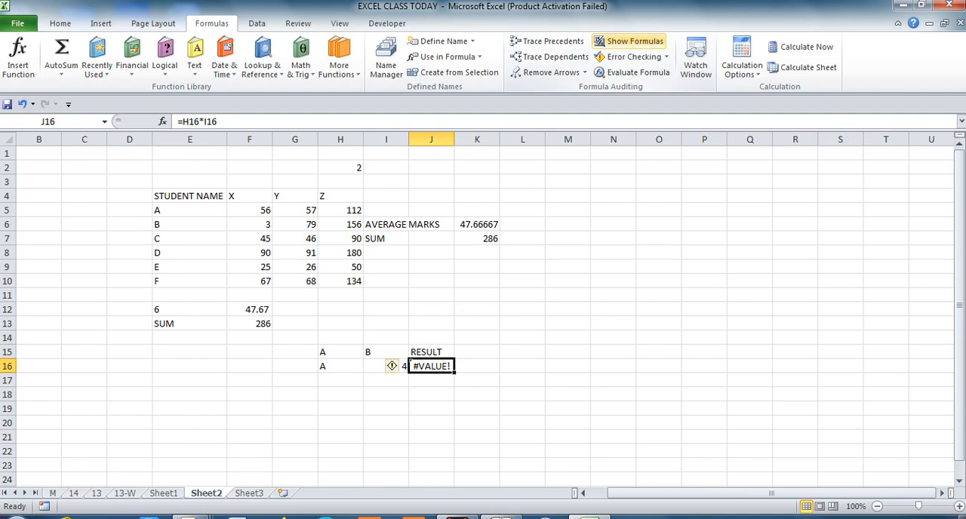
Run Error Checking on J16, show its calculation steps and evaluate the formula.
left_click(630, 57)
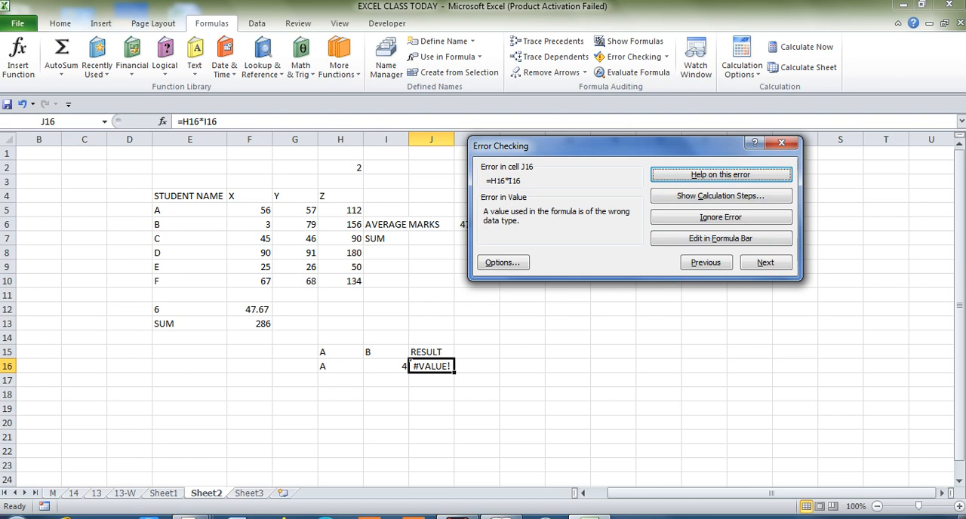
left_click(340, 366)
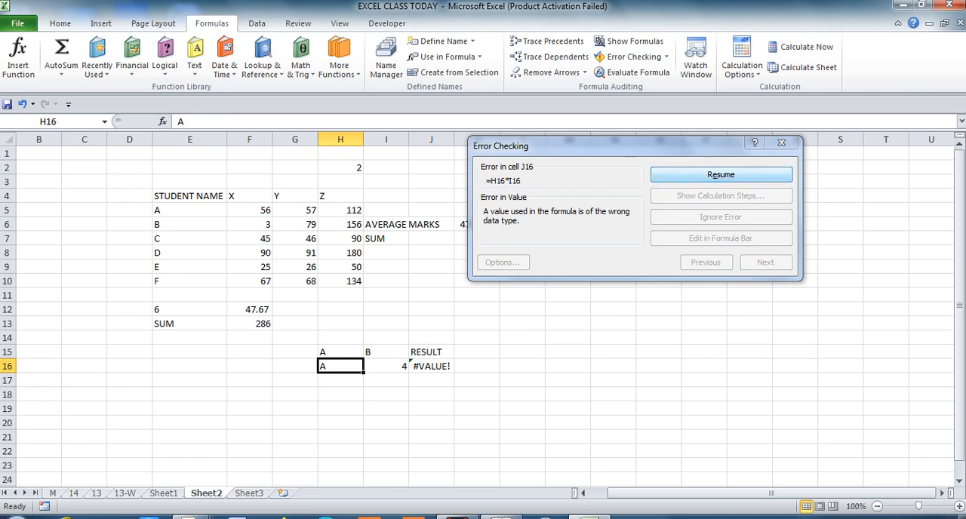
left_click(721, 174)
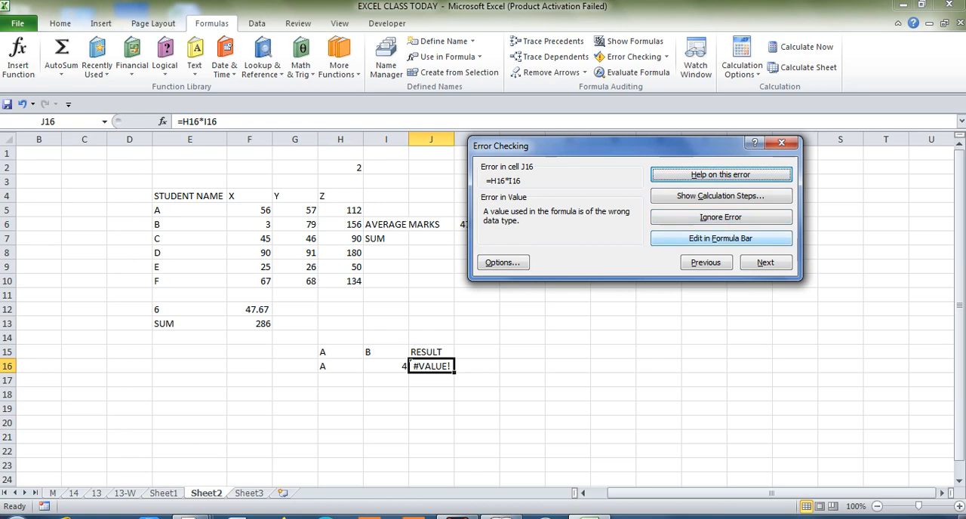
left_click(720, 195)
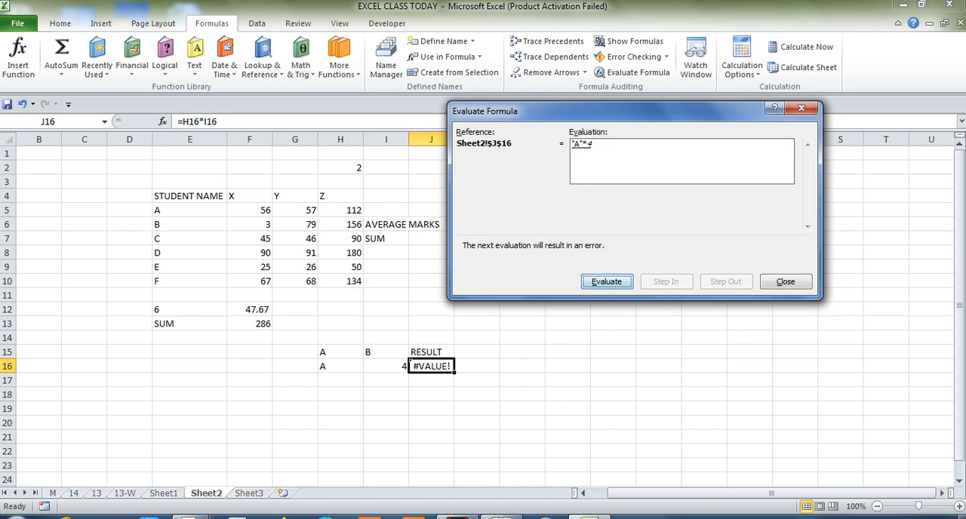
left_click(607, 282)
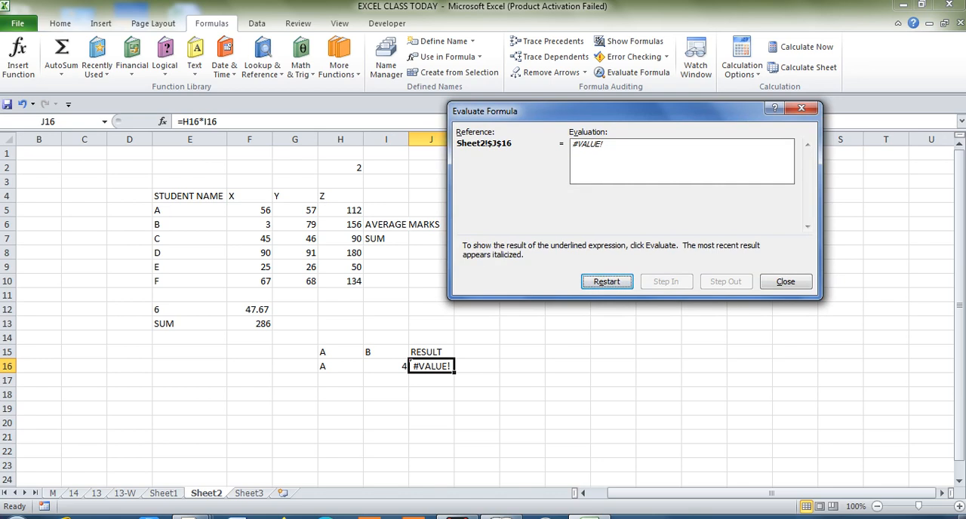
Close the finished evaluation, run Evaluate Formula on J16 again for its first reference, and close it.
left_click(786, 282)
left_click(765, 262)
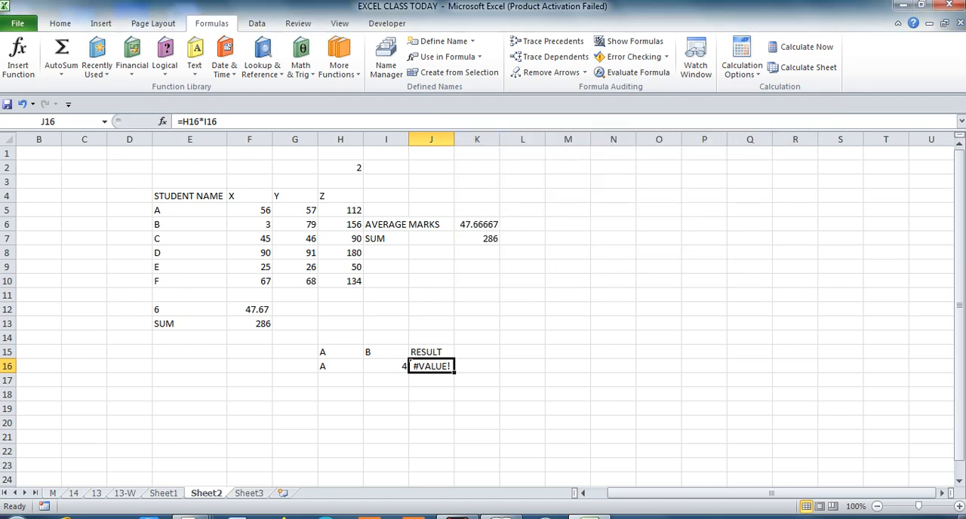
left_click(632, 71)
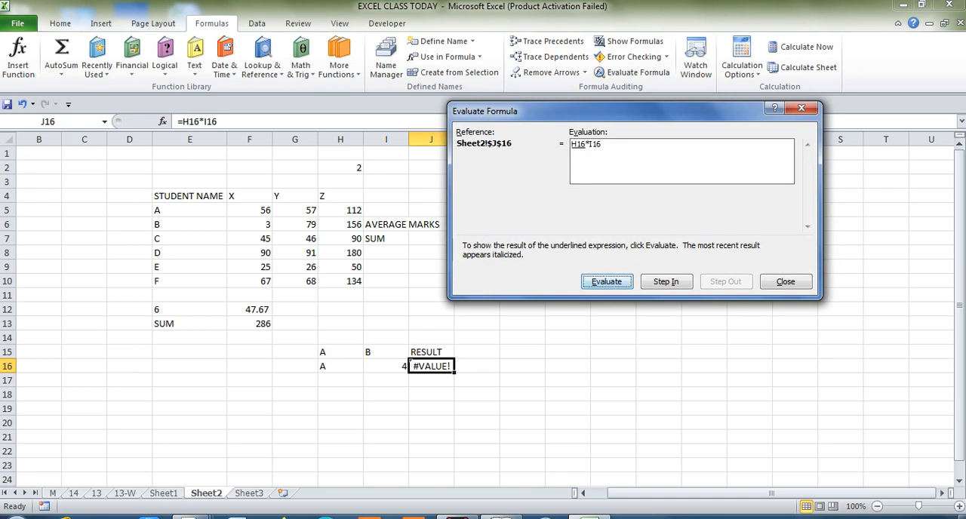
key("Return")
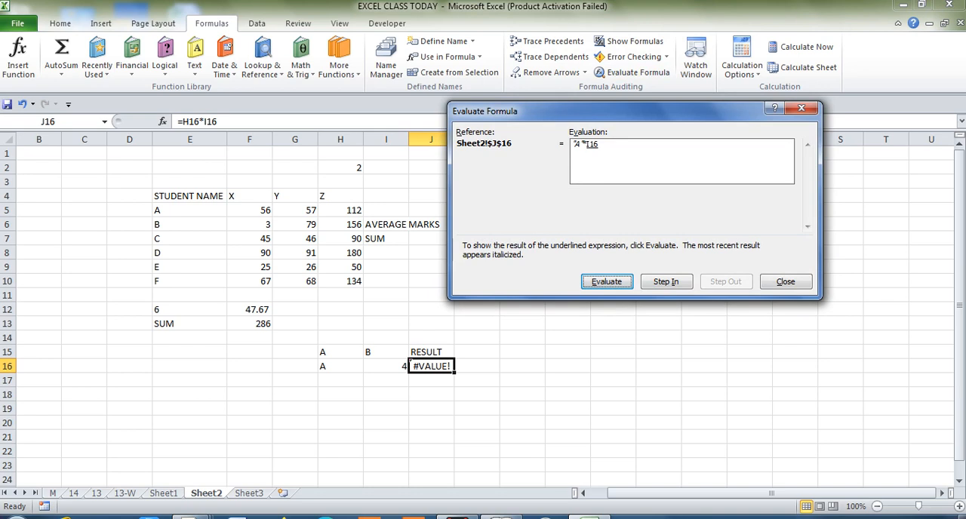
key("Escape")
Replace the text in H16 with the number 4 and select I16.
left_click(340, 366)
type("4")
key("Return")
key("Up")
key("Right")
key("Right")
key("Left")
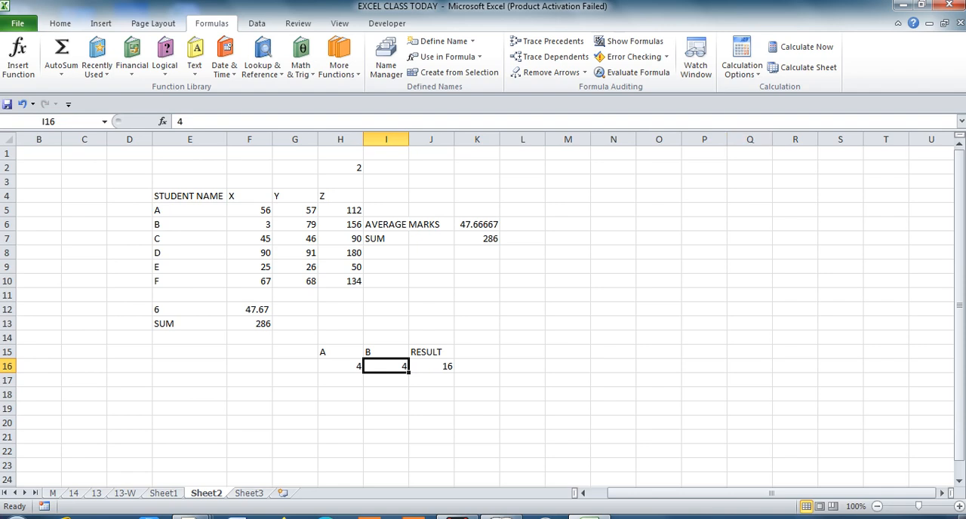
Open the Watch Window beside the data and add a watch on the Sheet2 cells E4:H13.
left_click(694, 58)
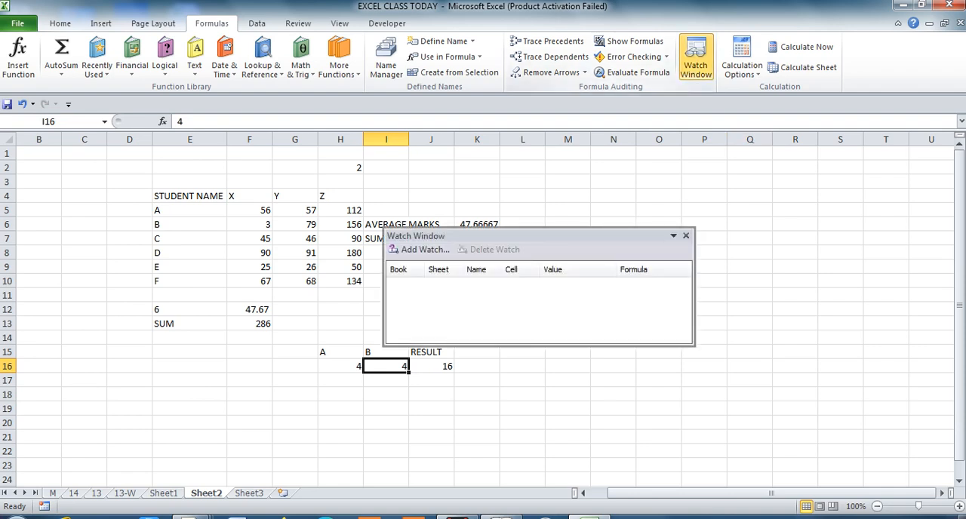
left_click_drag(452, 235, 627, 159)
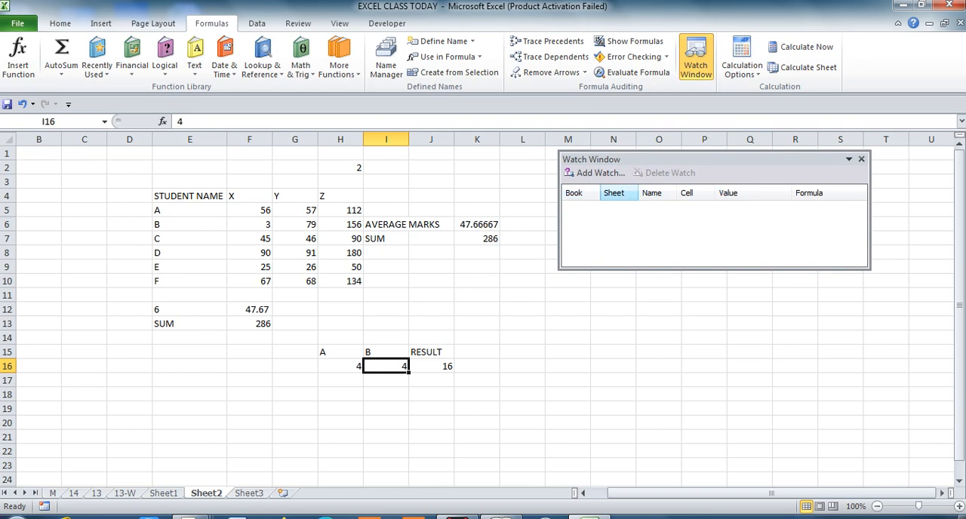
left_click(595, 172)
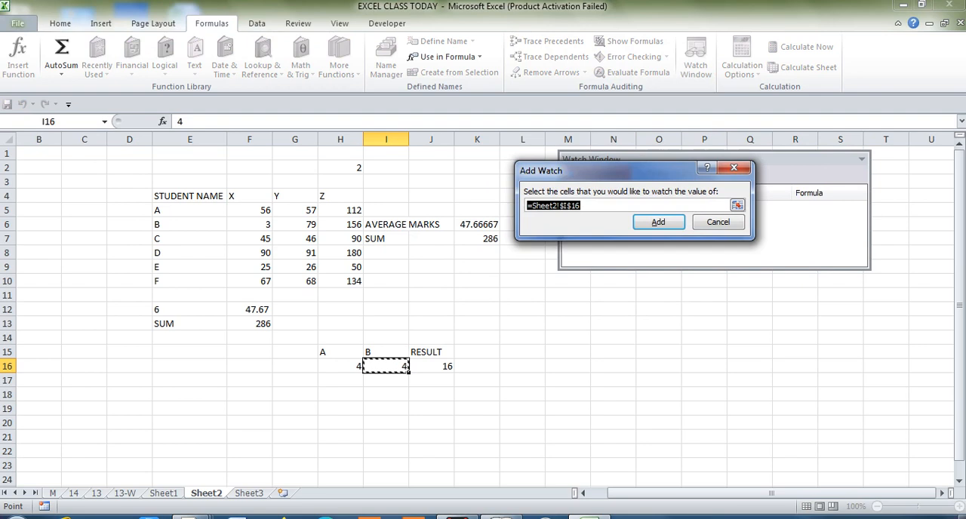
left_click_drag(159, 197, 361, 324)
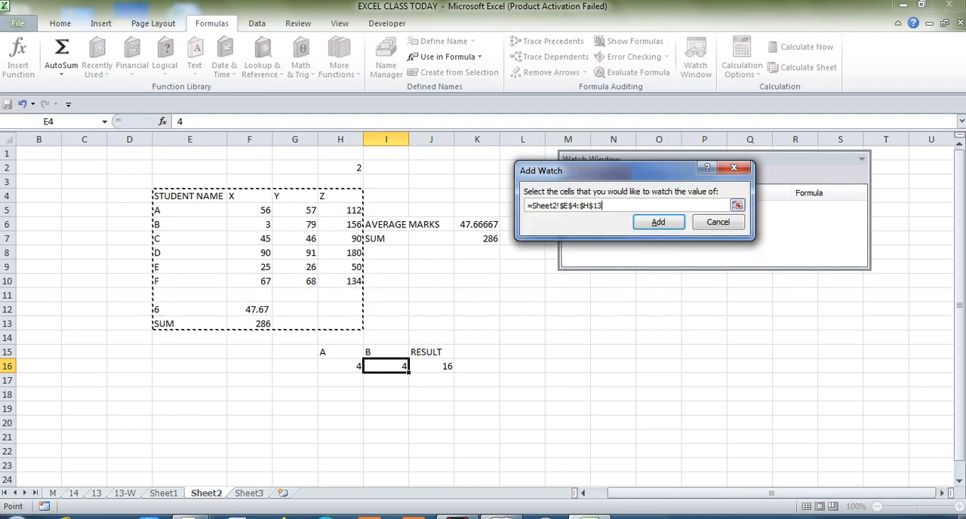
left_click(657, 221)
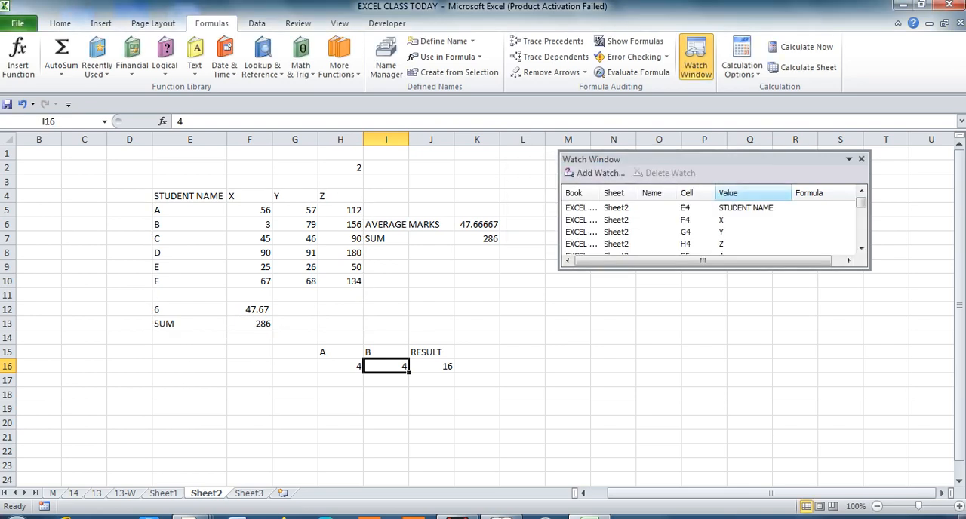
Review the watched Sheet2 cells and sort the watch list by cell and by value.
scroll(713, 226, "down", 11)
scroll(713, 226, "down", 3)
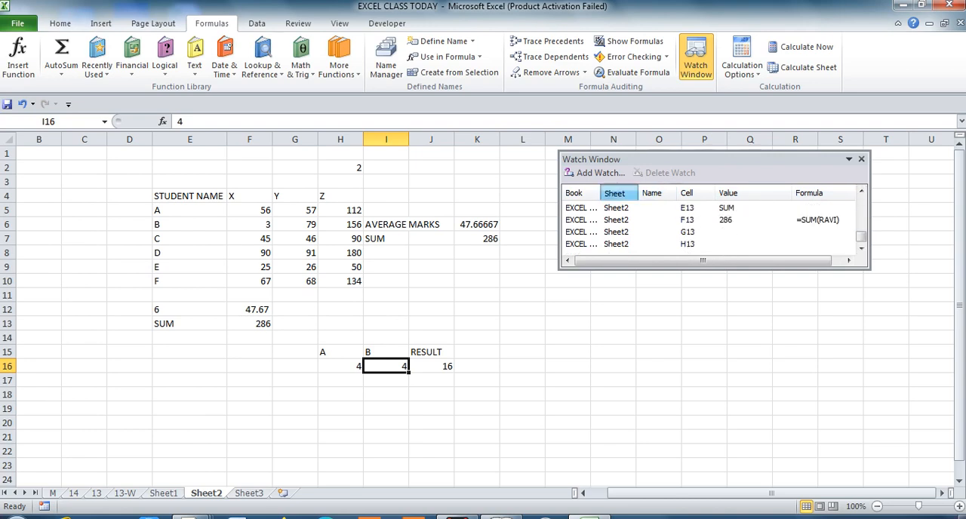
left_click(693, 193)
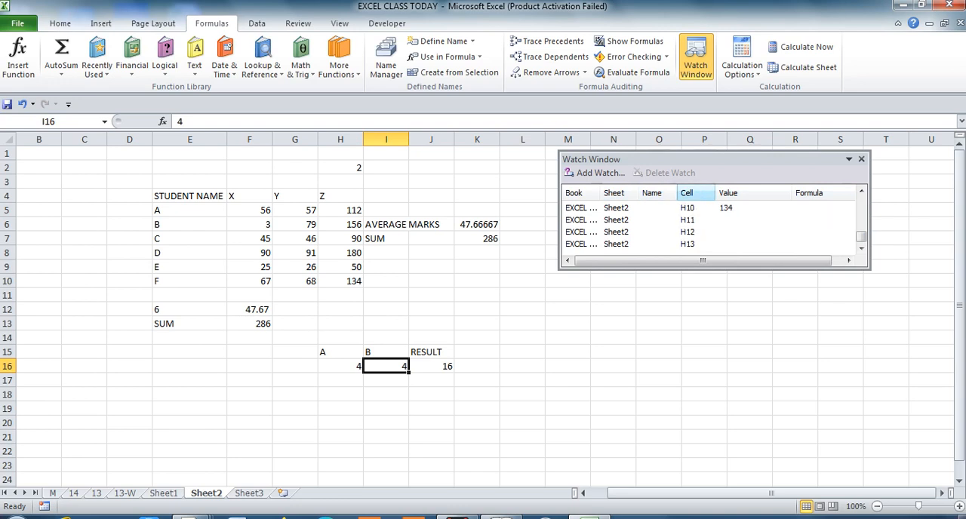
left_click(735, 193)
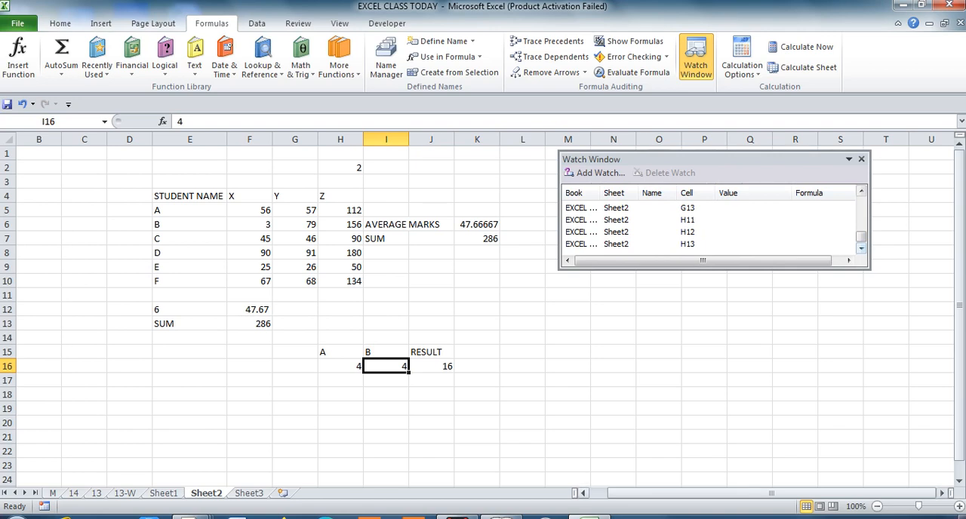
Check the Watch Window while visiting Sheet3 and examining column X on Sheet2 up to its header in F4.
key("ctrl+Page_Down")
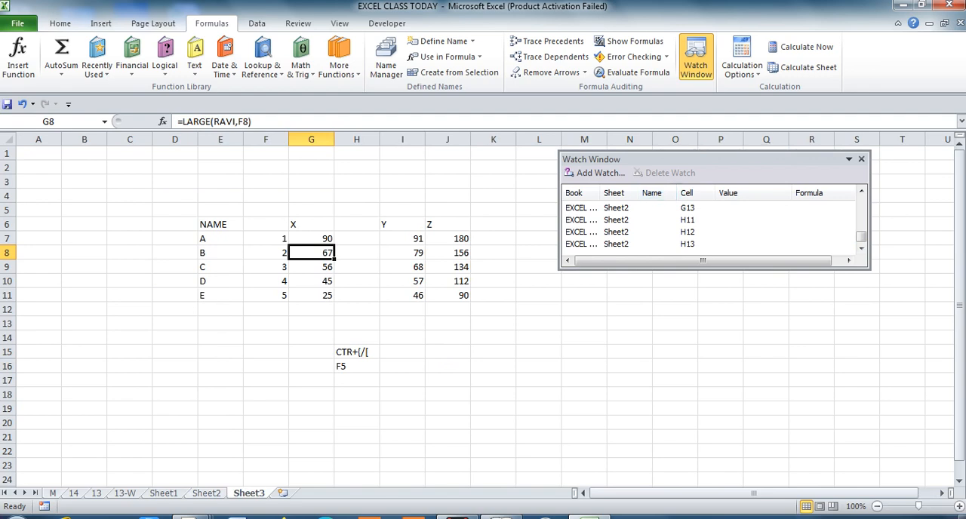
key("ctrl+Page_Up")
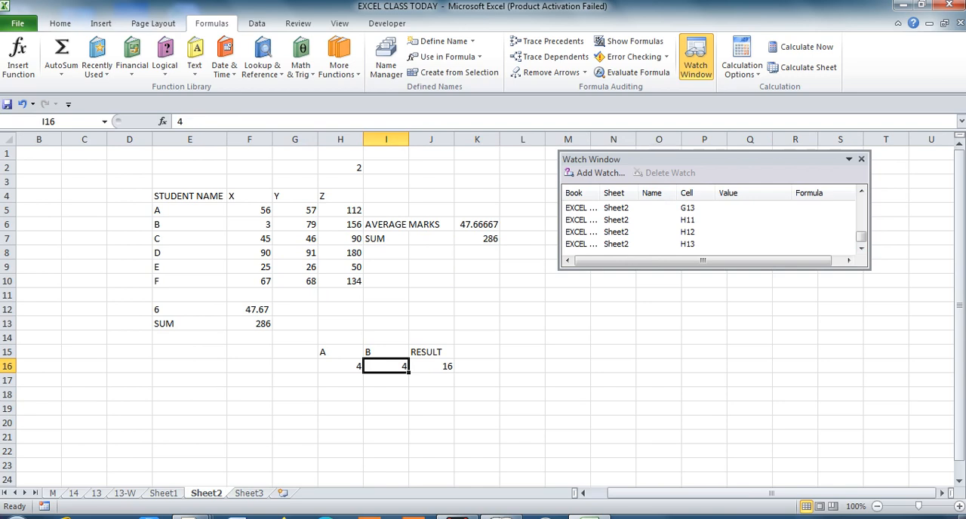
left_click(249, 409)
key("Up")
key("Up")
key("Up")
key("Up")
key("Up")
key("Up")
key("Up")
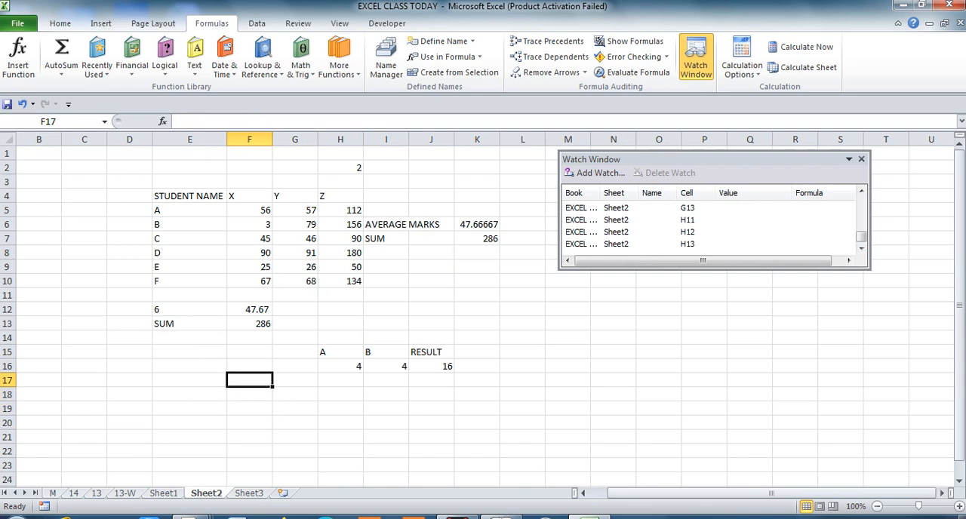
key("Down")
key("Up")
key("Up")
key("Up")
key("Up")
key("Up")
key("Up")
key("Up")
key("Up")
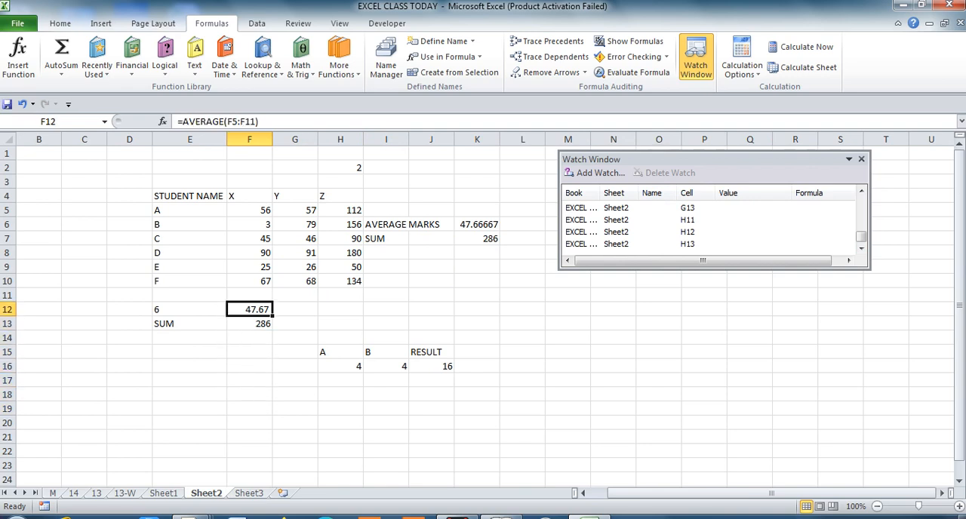
key("Up")
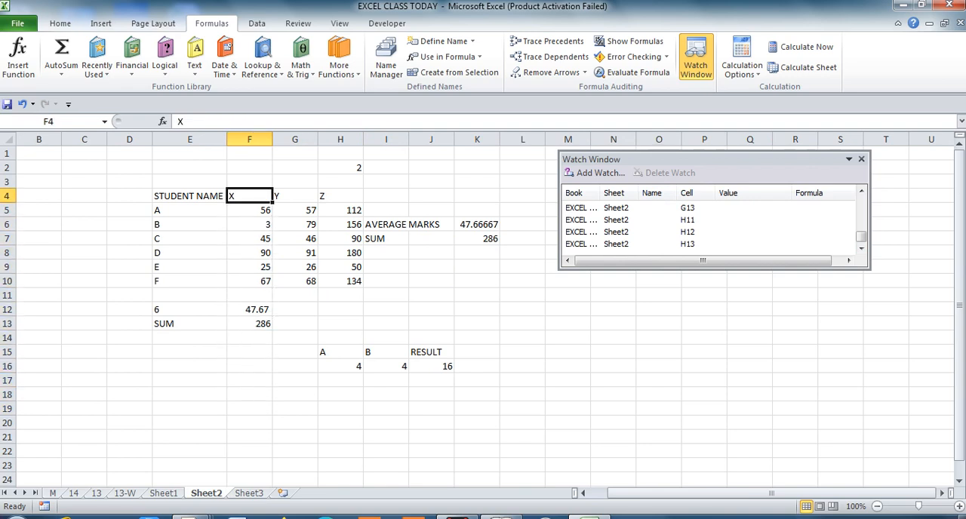
Add a watch on the Sheet3 table in cells E6:J11.
key("ctrl+Page_Down")
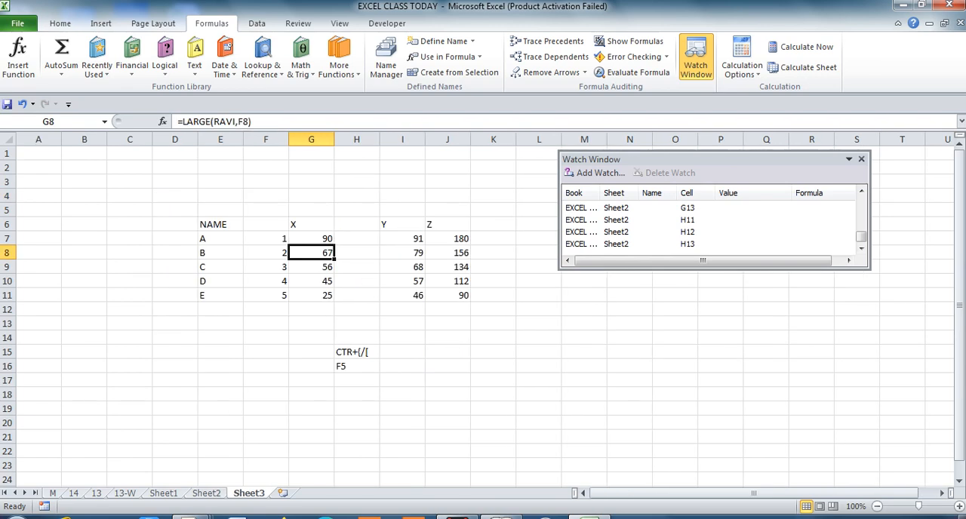
left_click(220, 239)
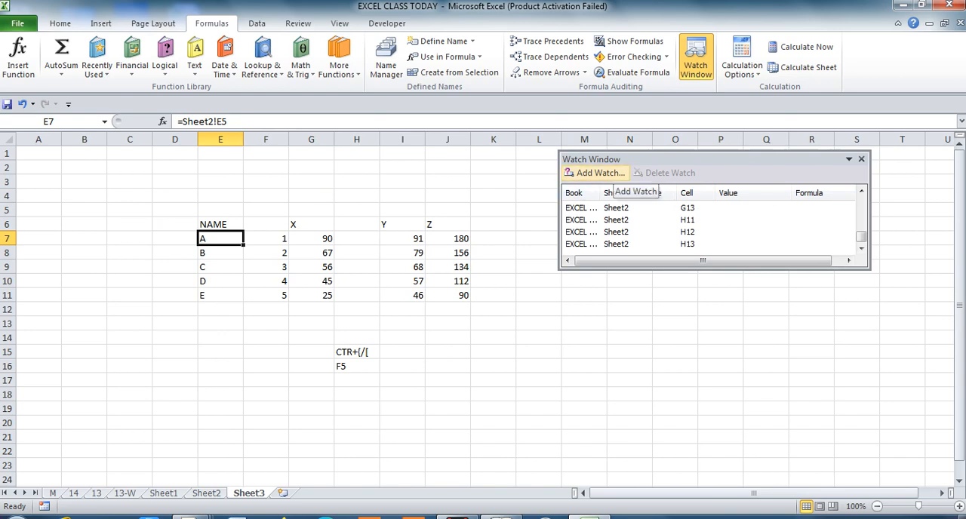
left_click(600, 173)
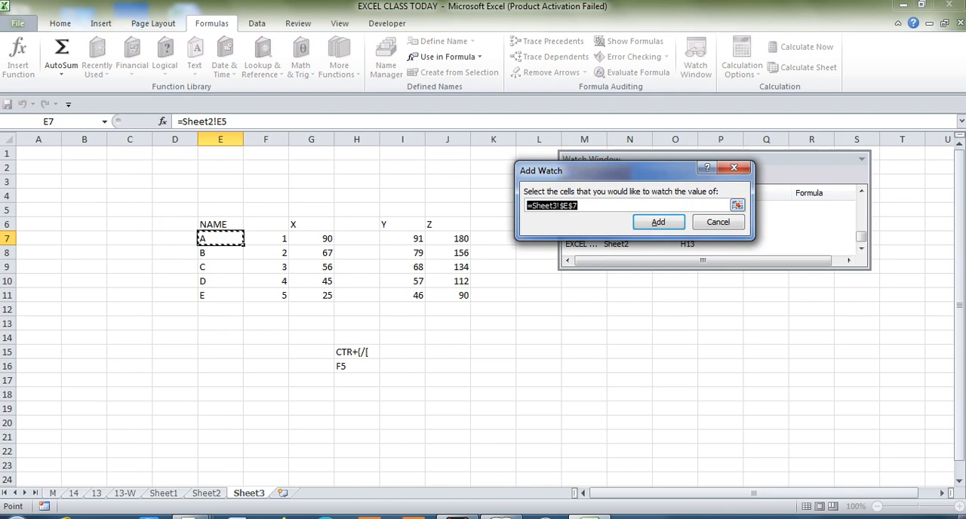
key("Up")
key("shift+Right")
key("shift+Right")
key("shift+Right")
key("shift+Right")
key("shift+Right")
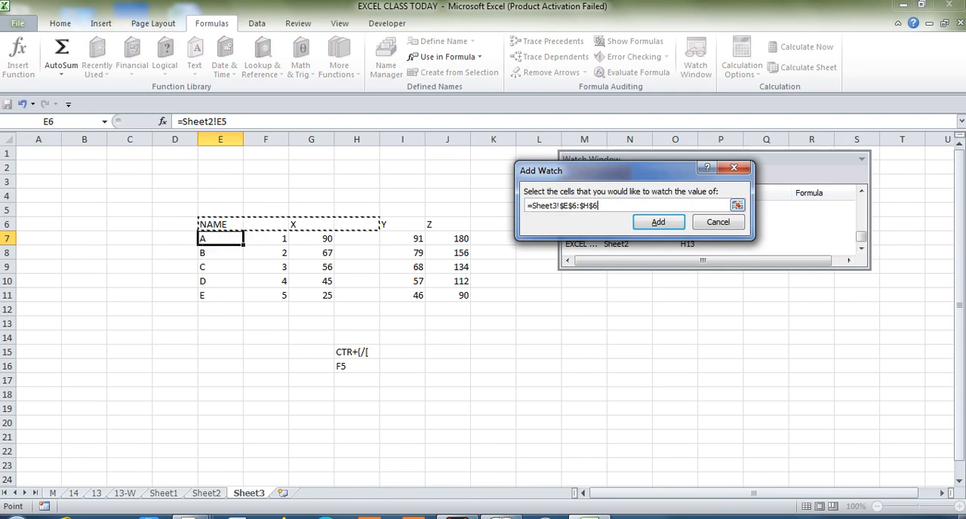
key("shift+Down")
key("shift+Down")
key("shift+Down")
key("shift+Down")
key("shift+Down")
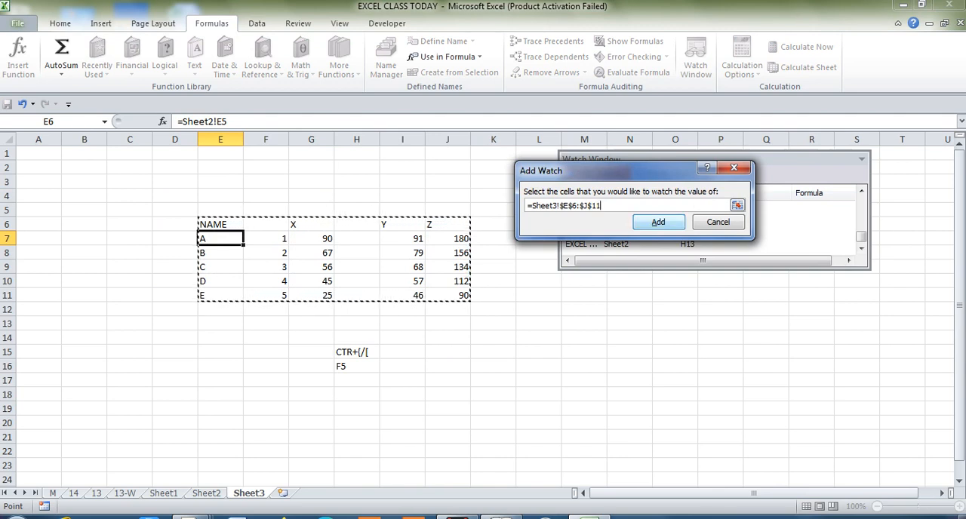
key("Return")
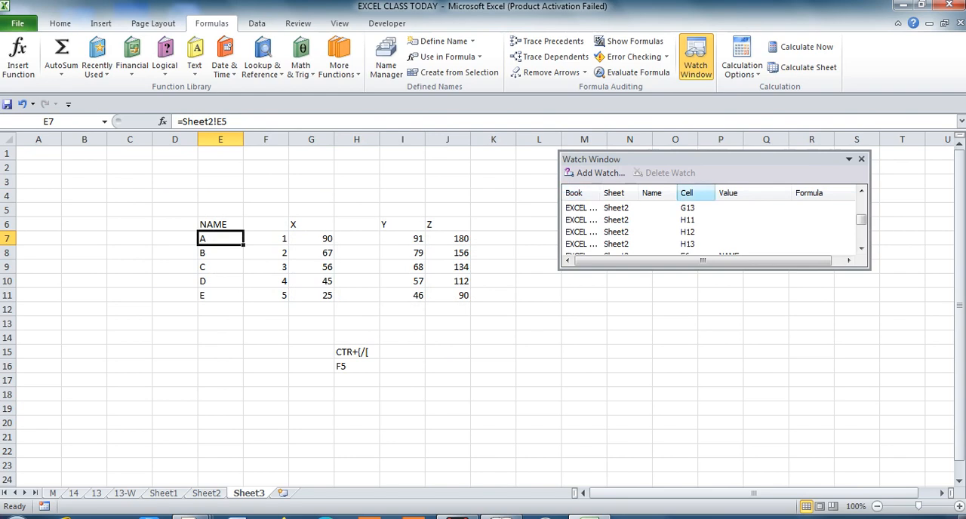
Sort the combined watches by value and by cell, and close and reopen the Watch Window.
left_click(737, 193)
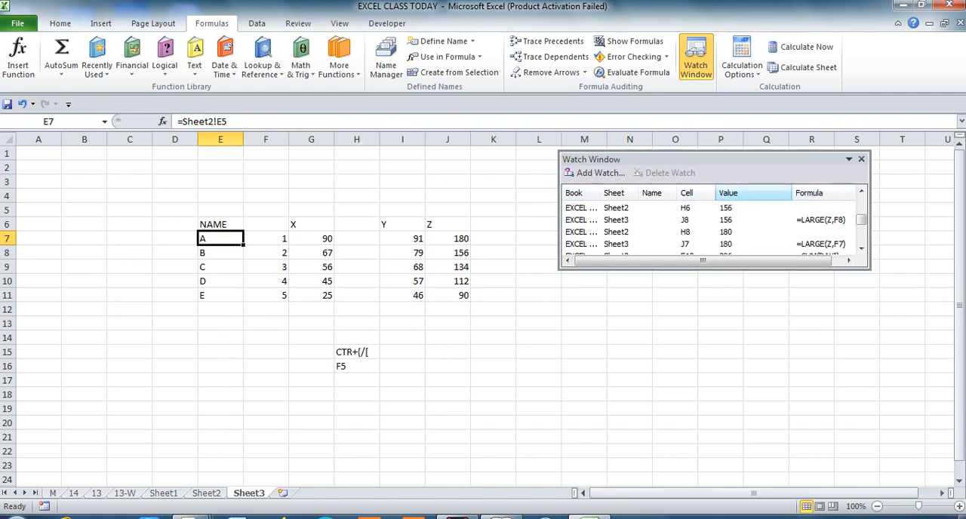
left_click(686, 193)
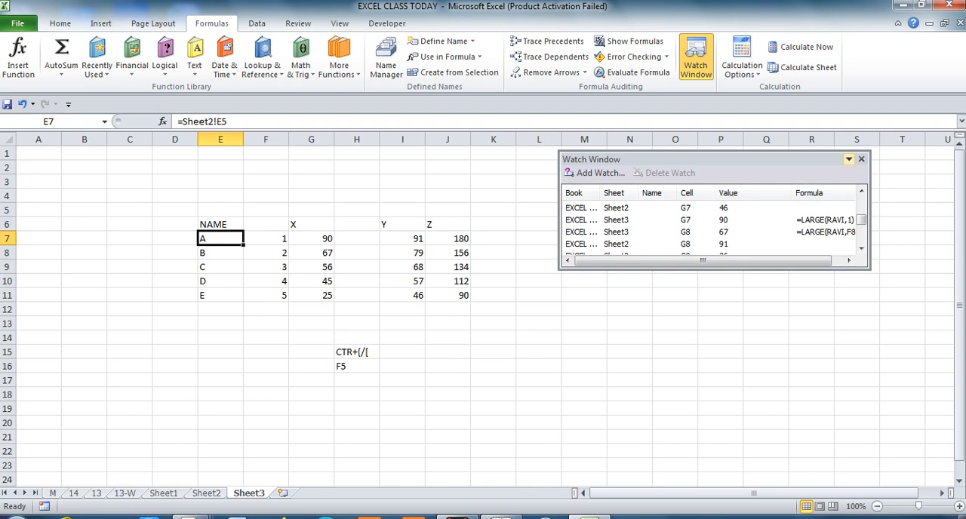
left_click(849, 159)
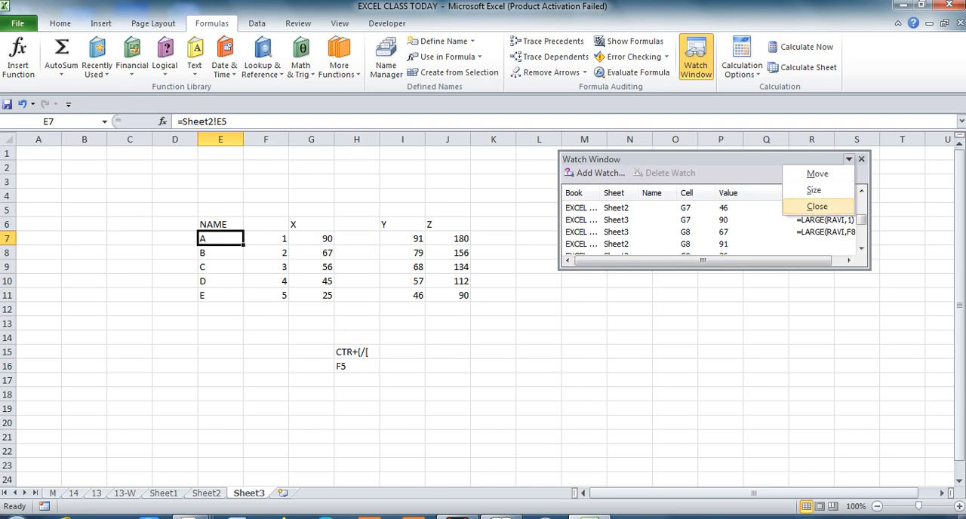
left_click(816, 206)
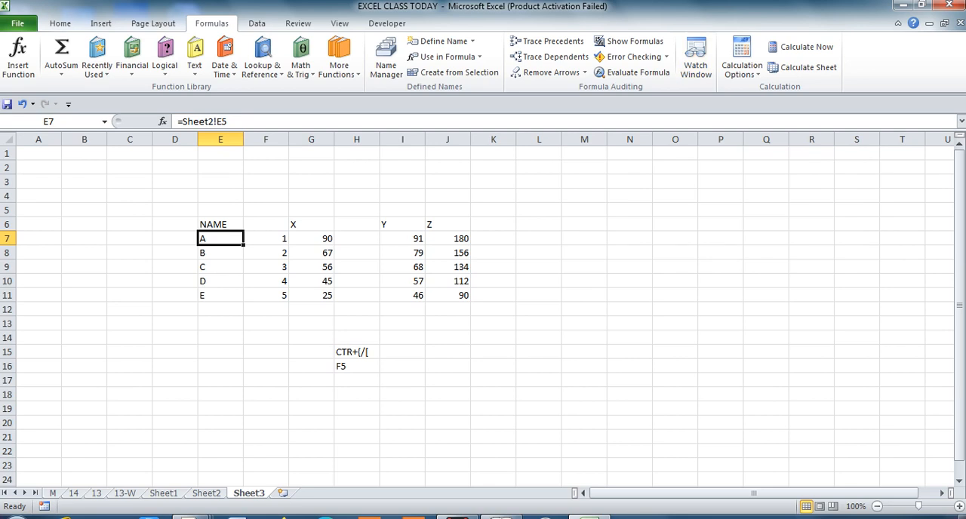
left_click(695, 59)
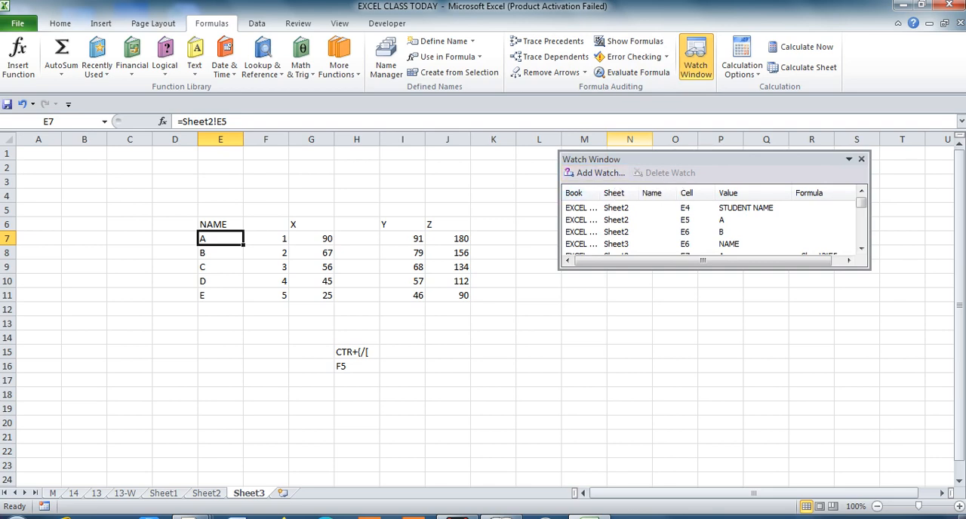
Select every watch in the Watch Window and delete them all.
left_click(585, 208)
key("shift+Down")
key("shift+Down")
key("shift+Down")
key("shift+Down")
key("shift+Down")
key("shift+Down")
key("shift+Down")
key("shift+Down")
key("shift+Down")
key("shift+Down")
key("shift+Down")
key("shift+Down")
key("shift+Down")
key("shift+Down")
key("shift+Down")
key("shift+Down")
key("shift+Down")
key("shift+Down")
key("shift+Down")
key("shift+Down")
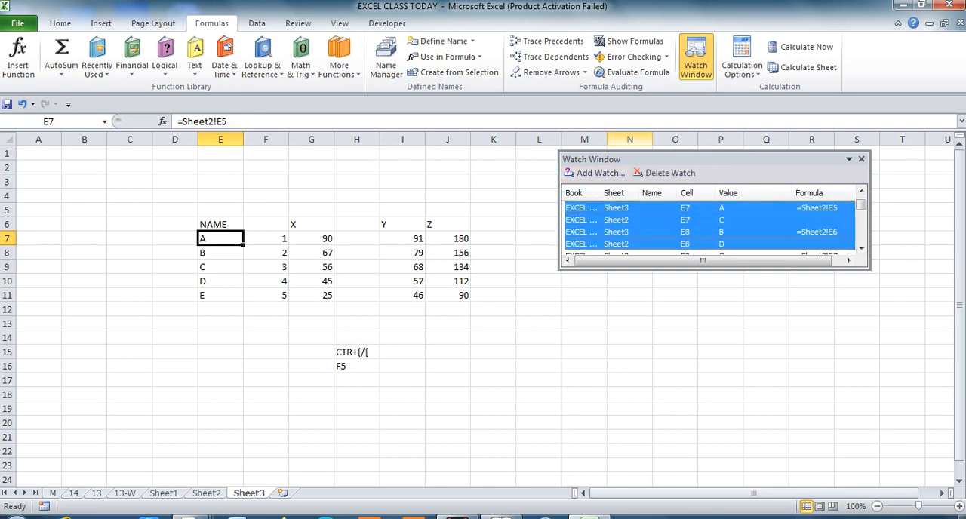
key("shift+Down")
key("shift+Down")
key("shift+Down")
key("shift+Down")
key("shift+Down")
key("shift+Down")
key("shift+Down")
key("shift+Down")
key("shift+Down")
key("shift+Down")
key("shift+Down")
key("shift+Down")
key("shift+Down")
key("shift+Down")
key("shift+Down")
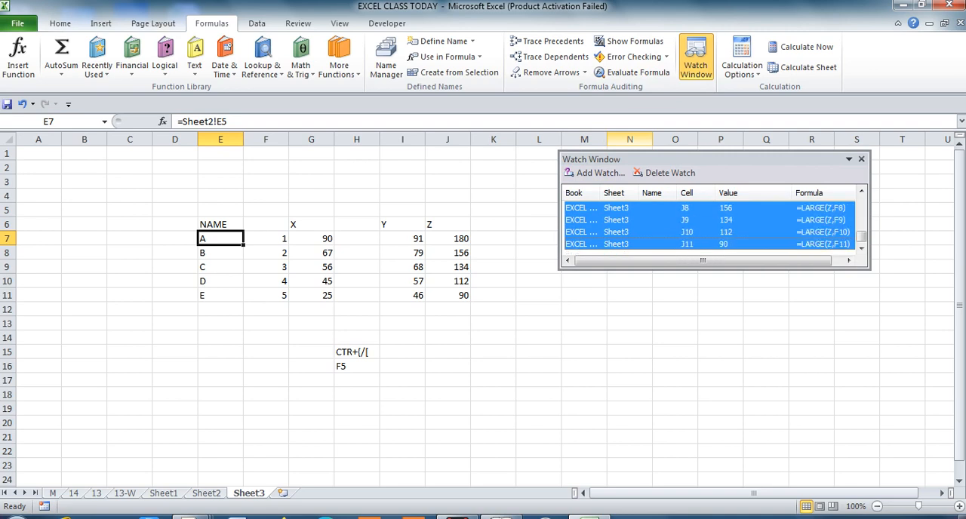
left_click(667, 173)
Add a watch on the Sheet3 cells E6:G11 and sort the watches by value.
left_click(596, 173)
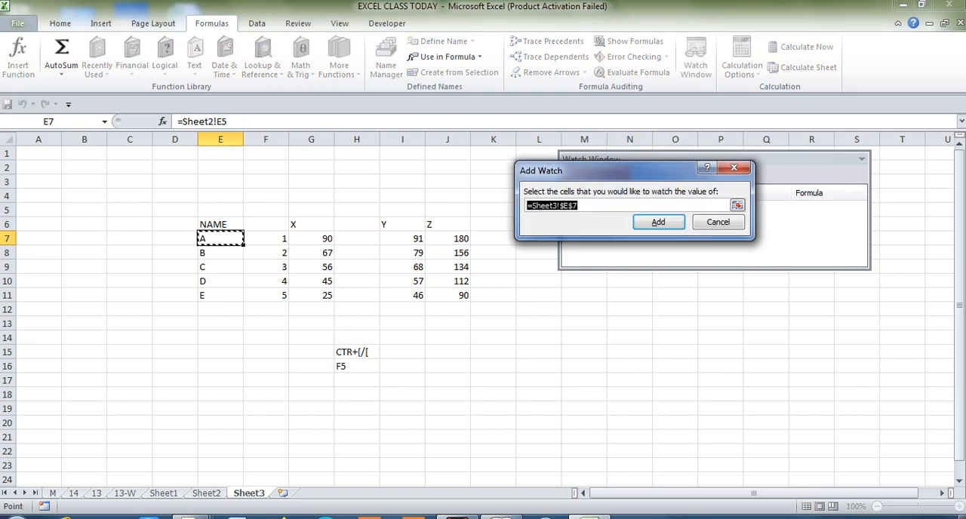
key("Up")
key("shift+Right")
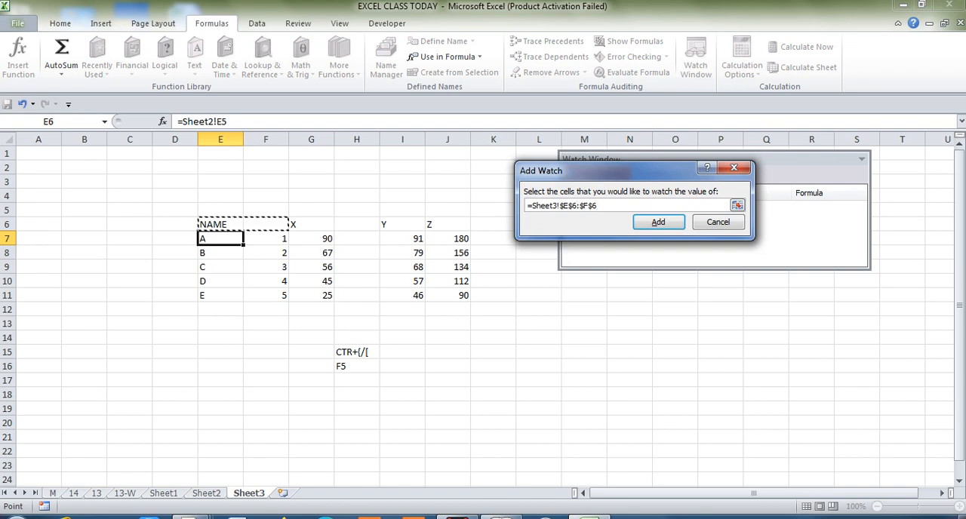
key("shift+Down")
key("shift+Down")
key("shift+Right")
key("shift+Down")
key("shift+Down")
key("shift+Down")
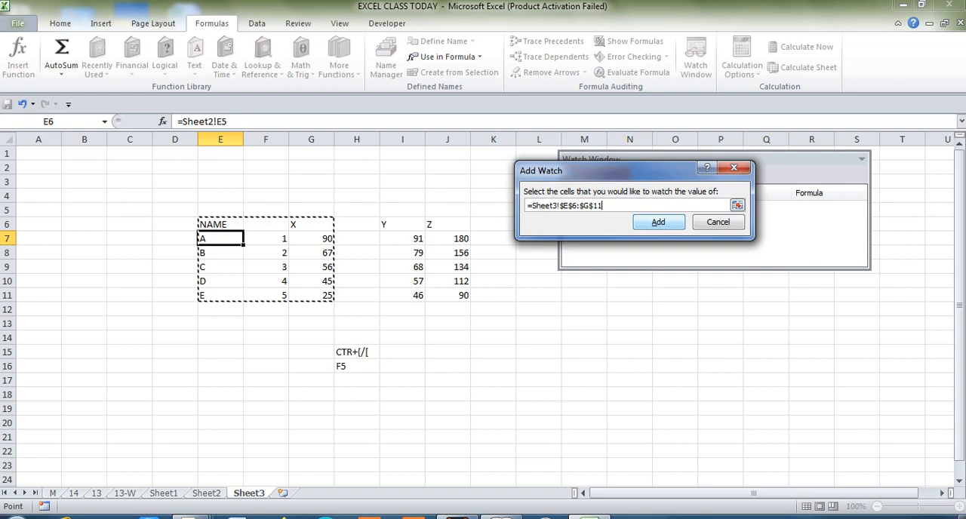
key("Tab")
key("Return")
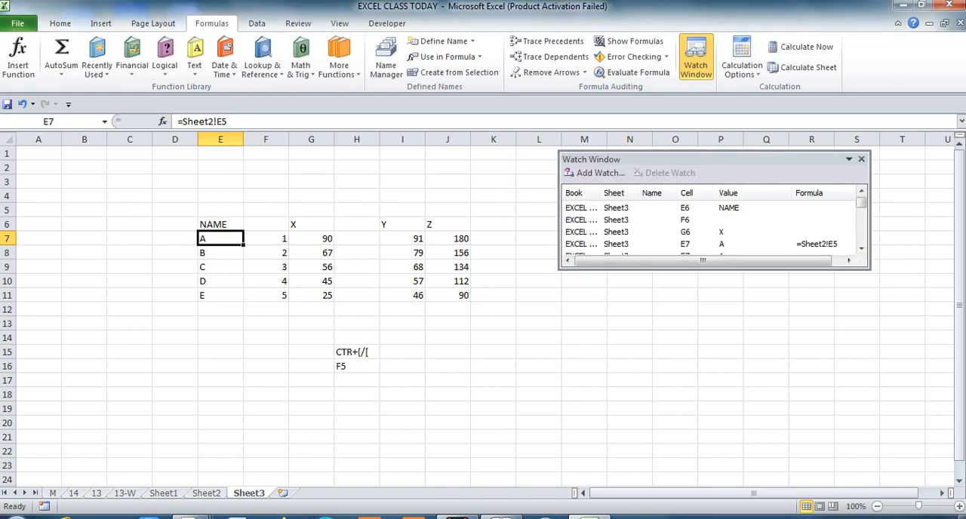
left_click(736, 193)
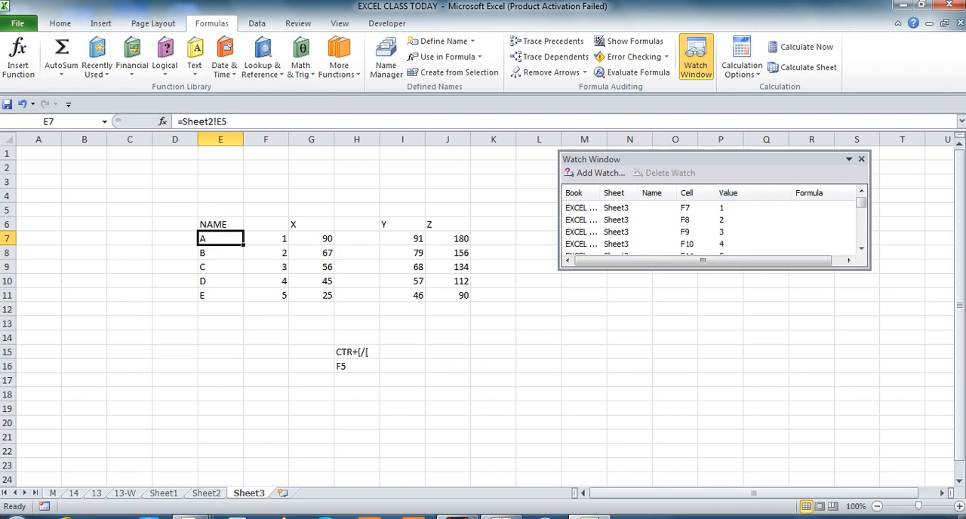
mouse_move(762, 260)
left_mouse_down()
mouse_move(774, 260)
mouse_move(762, 260)
left_mouse_up()
left_click(266, 139)
right_click(269, 142)
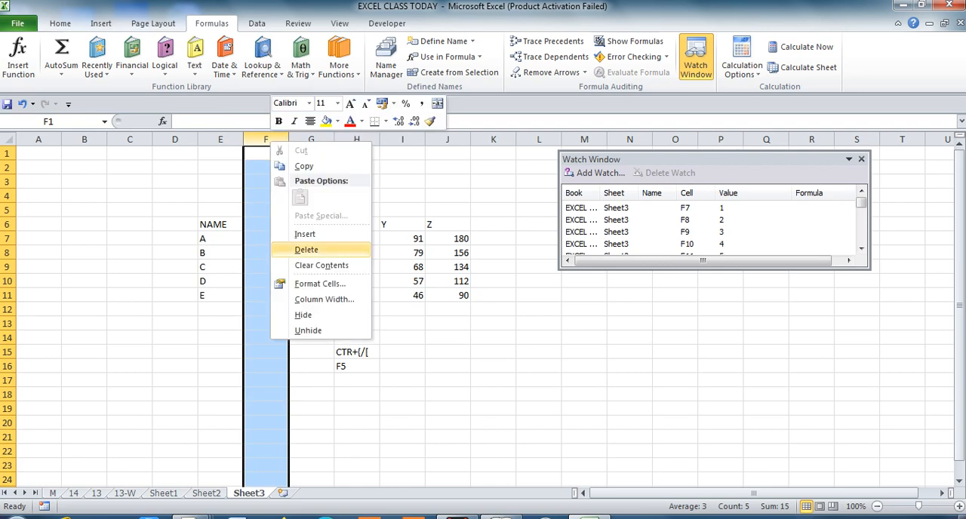
key("Escape")
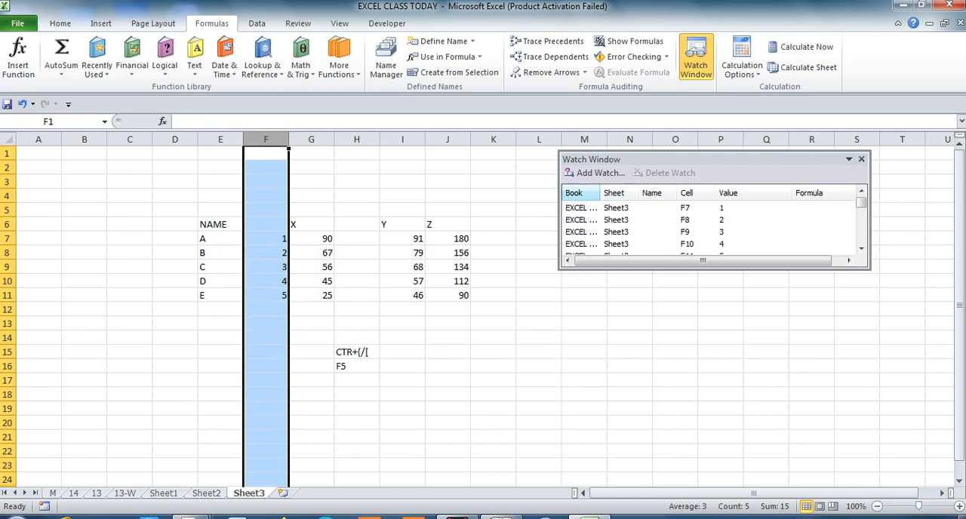
Switch to Sheet2 and move into the student marks table.
key("ctrl+Page_Up")
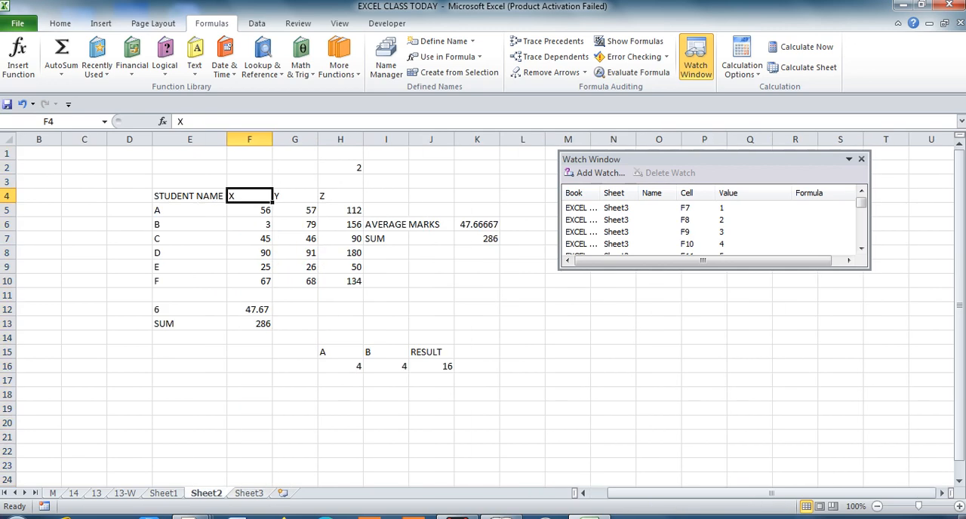
left_click(189, 238)
key("Up")
key("Right")
key("Right")
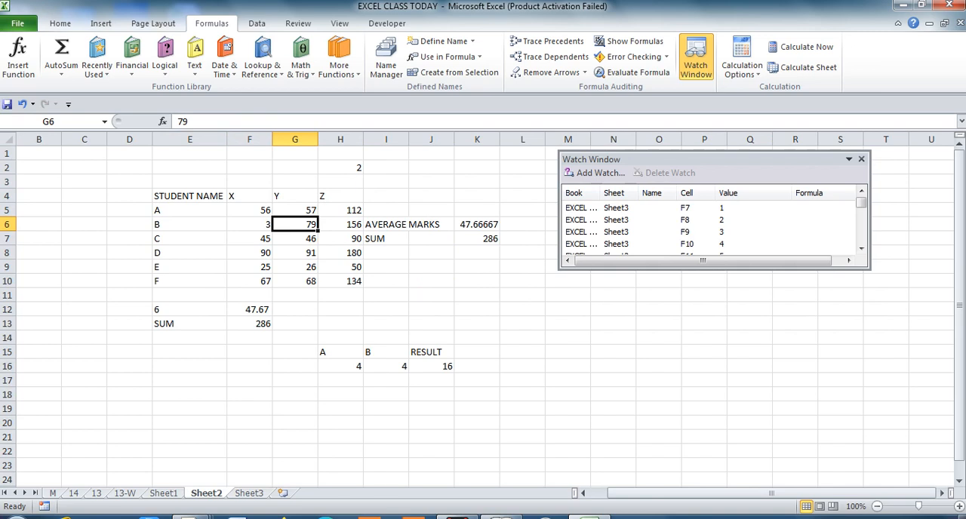
Clear student A's X mark in cell F5 and undo the deletion.
key("Up")
key("Down")
key("Up")
key("Left")
key("BackSpace")
key("Return")
key("ctrl+z")
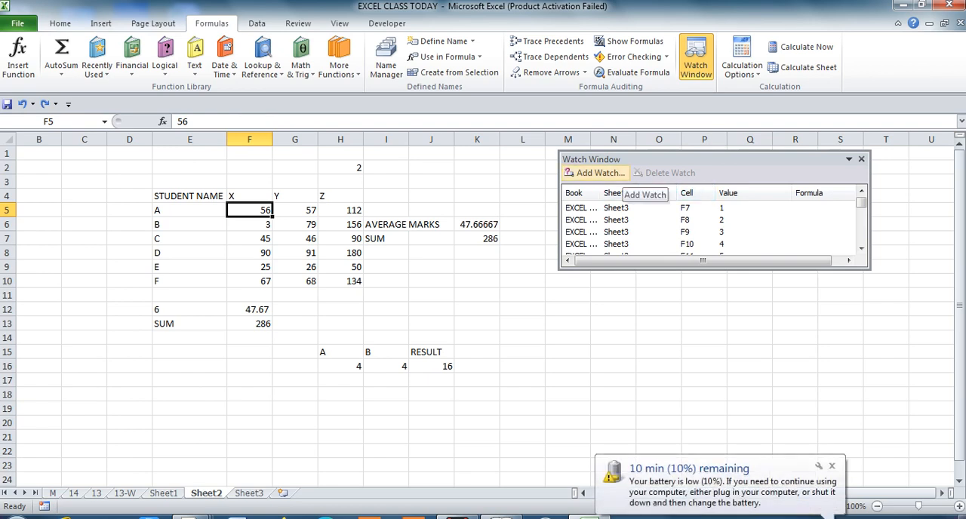
Select all the Sheet3 watches in the Watch Window and delete them.
left_click(619, 208)
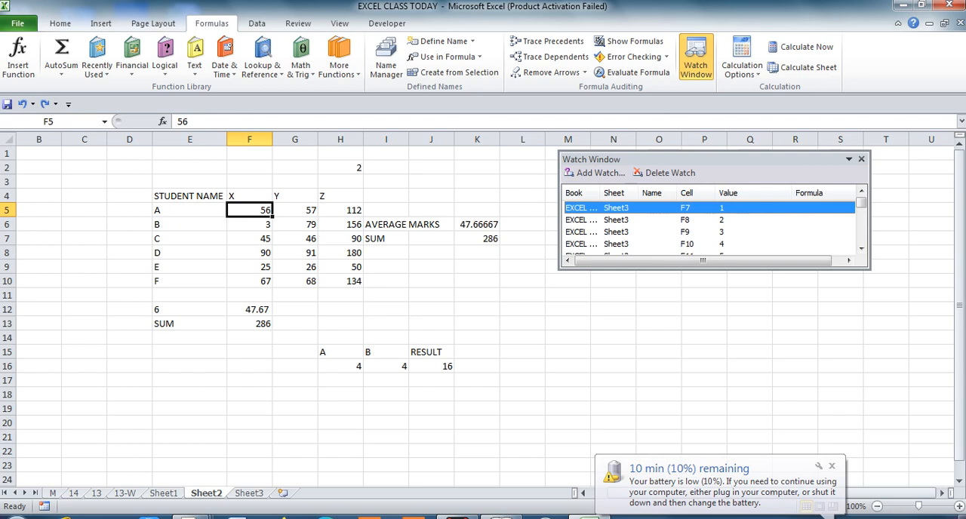
key("shift+Down")
key("shift+Down")
key("shift+Down")
key("shift+Down")
key("shift+Down")
key("shift+Down")
key("shift+Down")
key("shift+Down")
key("shift+Down")
key("shift+Down")
key("shift+Down")
key("shift+Down")
key("shift+Down")
key("shift+Down")
key("shift+Down")
key("shift+Down")
key("shift+Down")
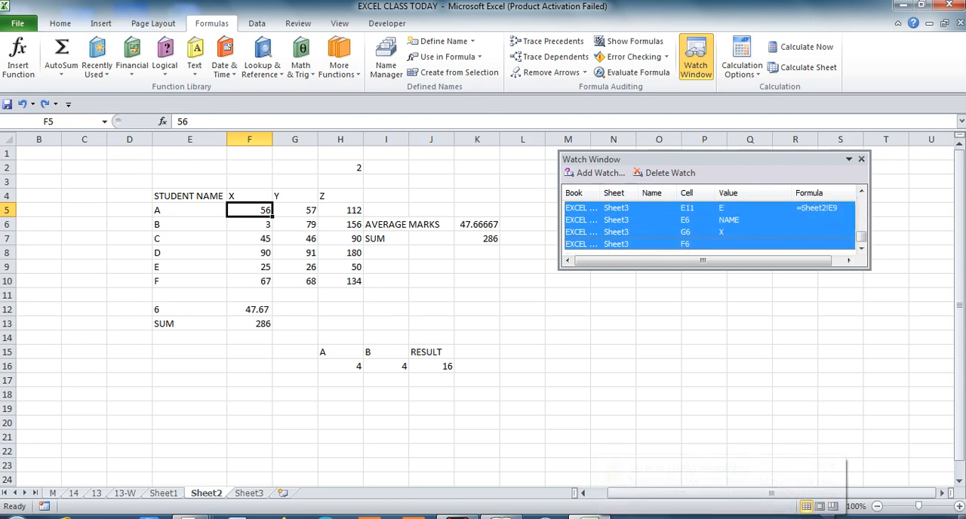
key("Delete")
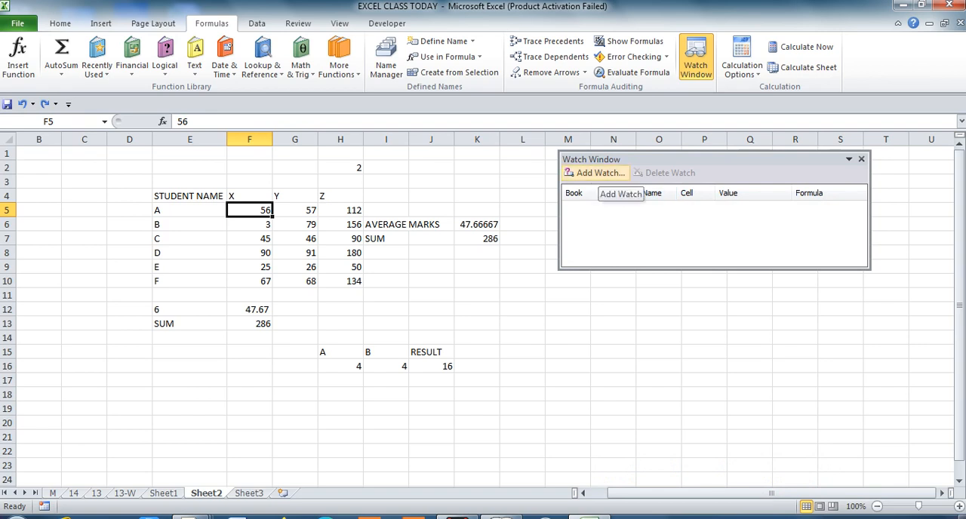
Add a watch on the SUM label and its total in Sheet2 cells E13:F13.
left_click(600, 173)
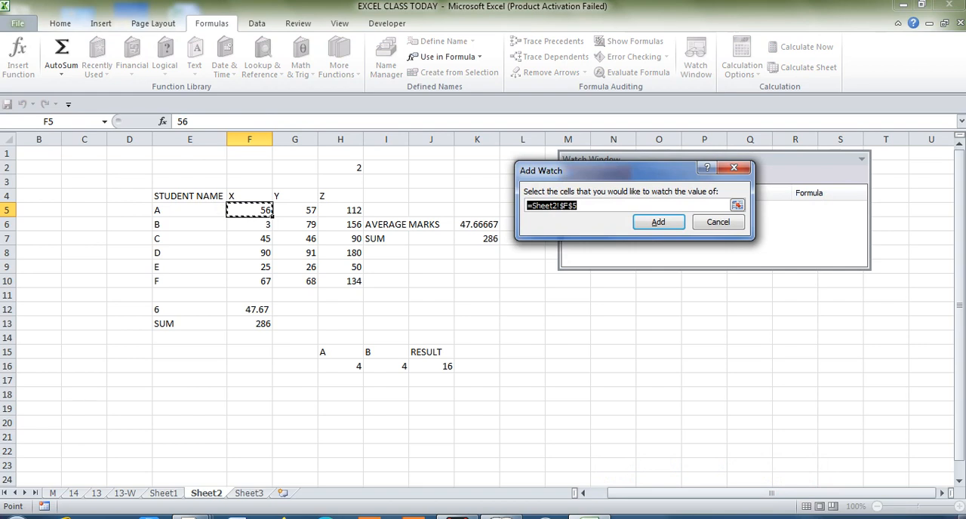
left_click(250, 309)
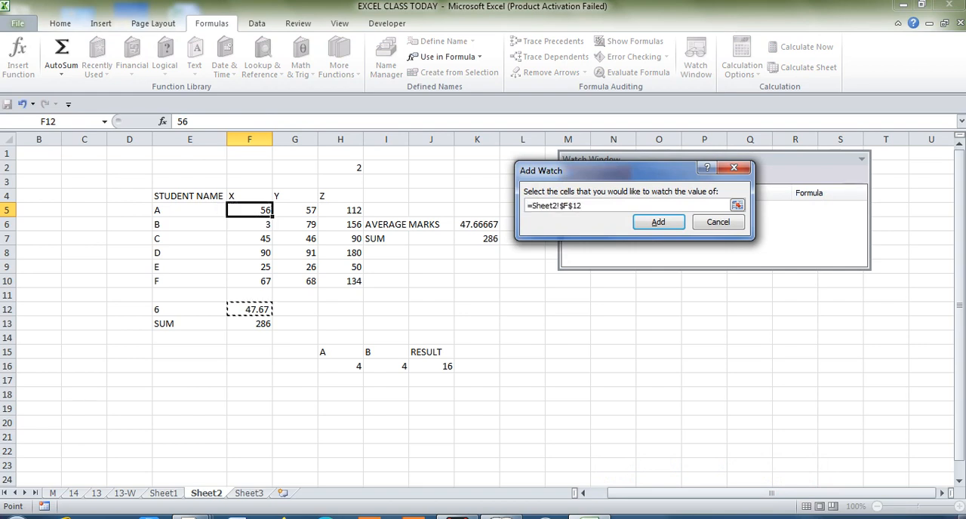
left_click_drag(219, 324, 245, 323)
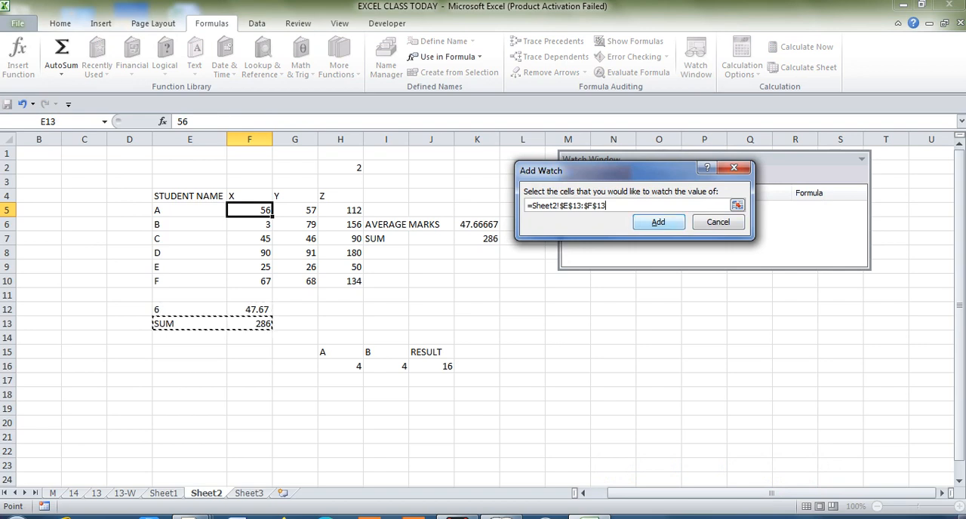
key("Return")
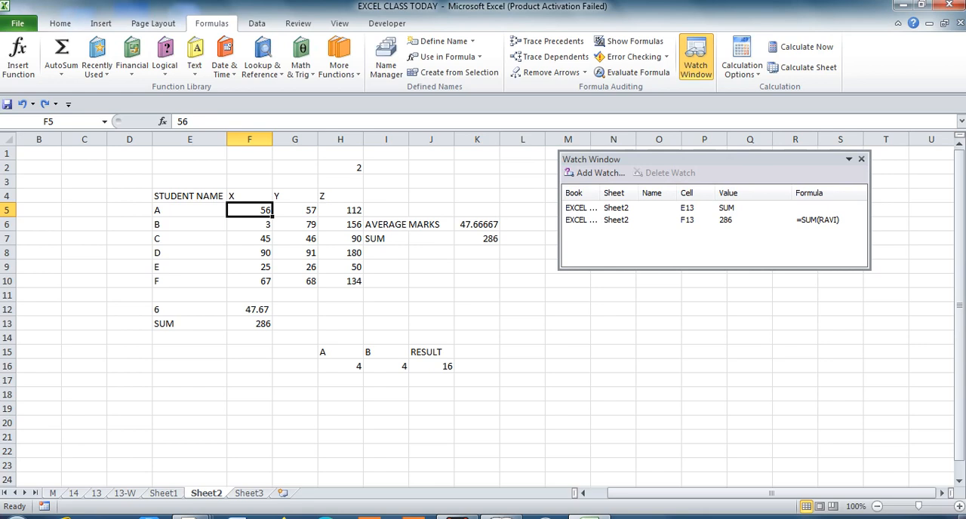
Set student B's X mark in F6 to 45 and student C's X mark in F7 to 56.
left_click(295, 352)
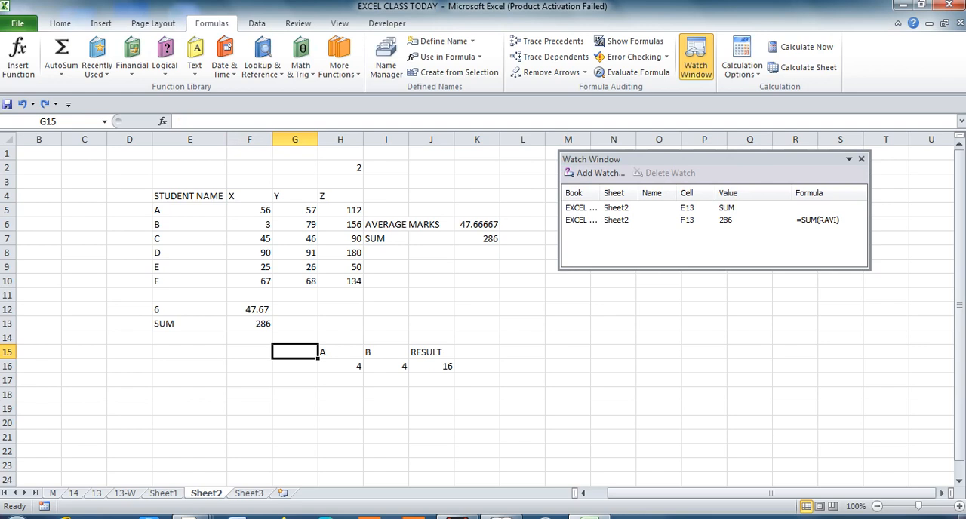
left_click(250, 224)
left_click(250, 238)
left_click(250, 224)
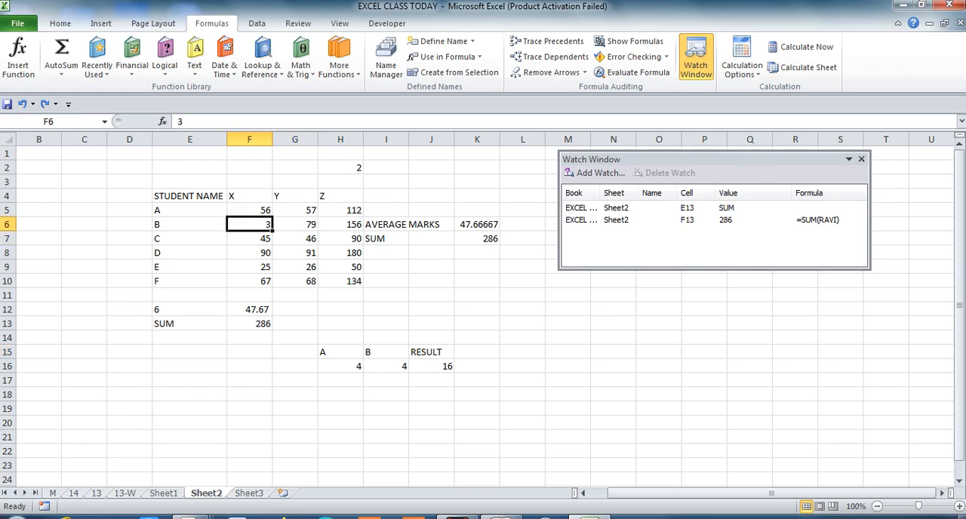
type("45")
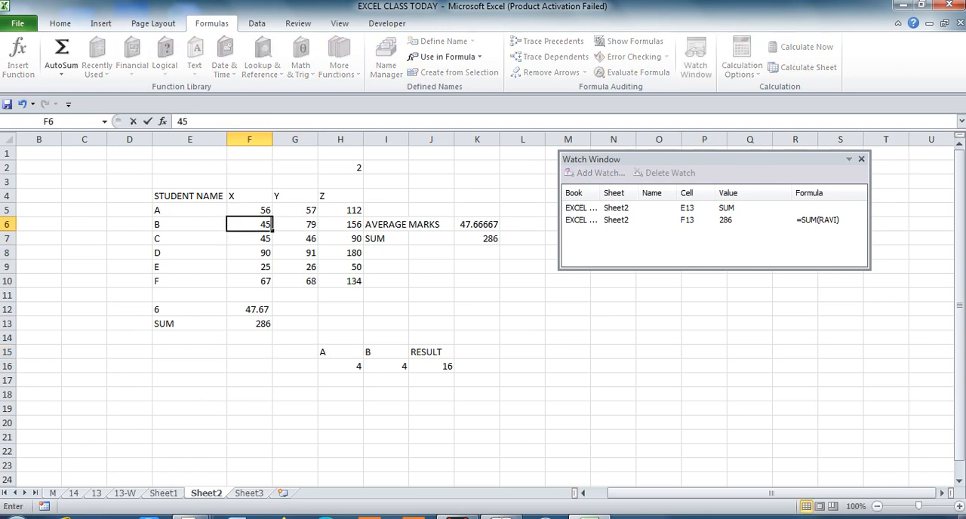
key("Return")
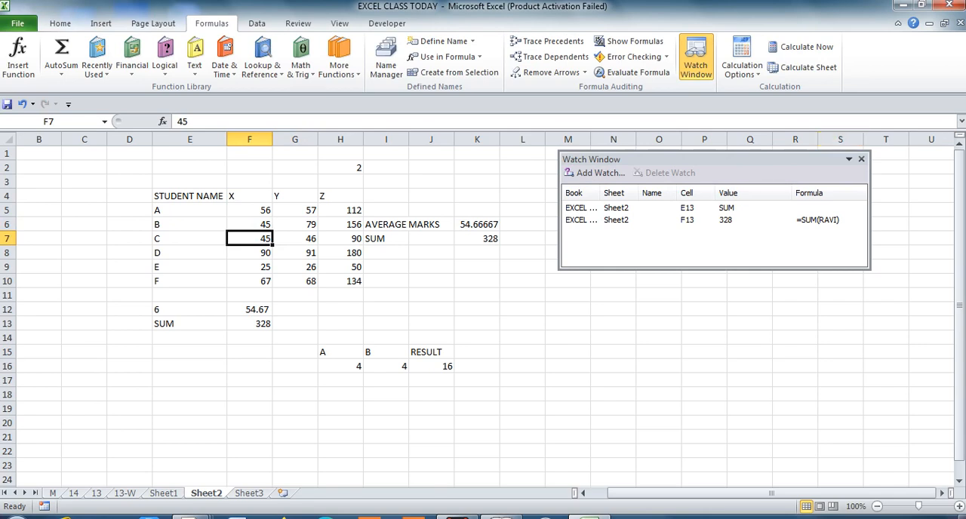
type("56")
key("Return")
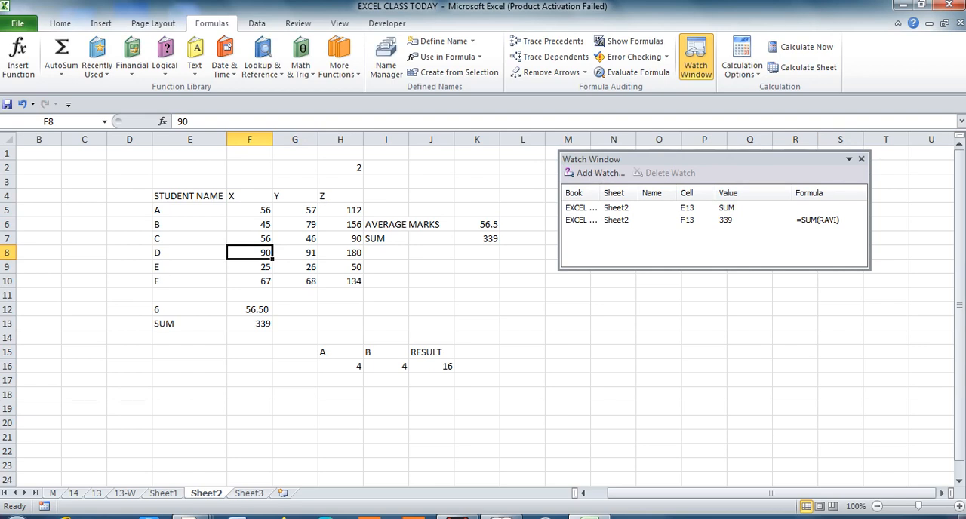
Check the Watch Window while switching between Sheet3 and Sheet2, and view the available calculation options.
key("ctrl+Page_Down")
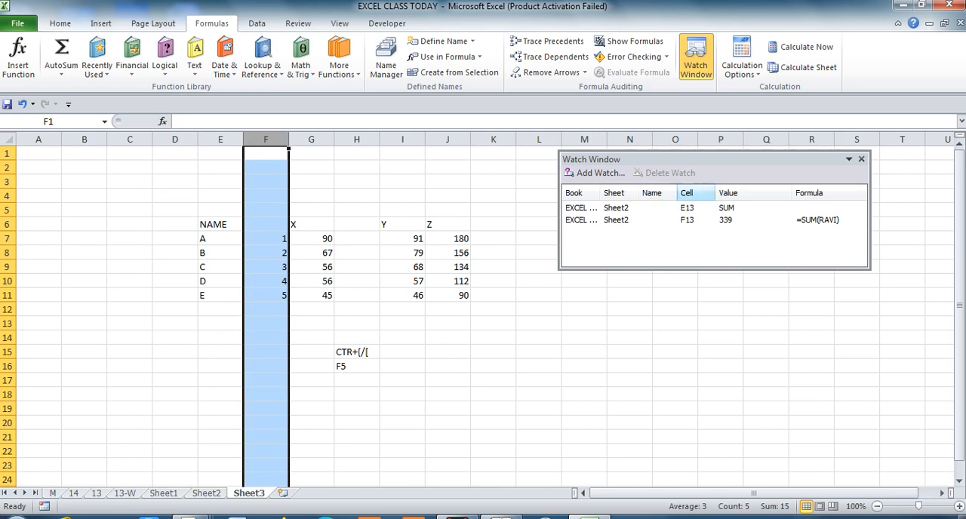
left_click(539, 338)
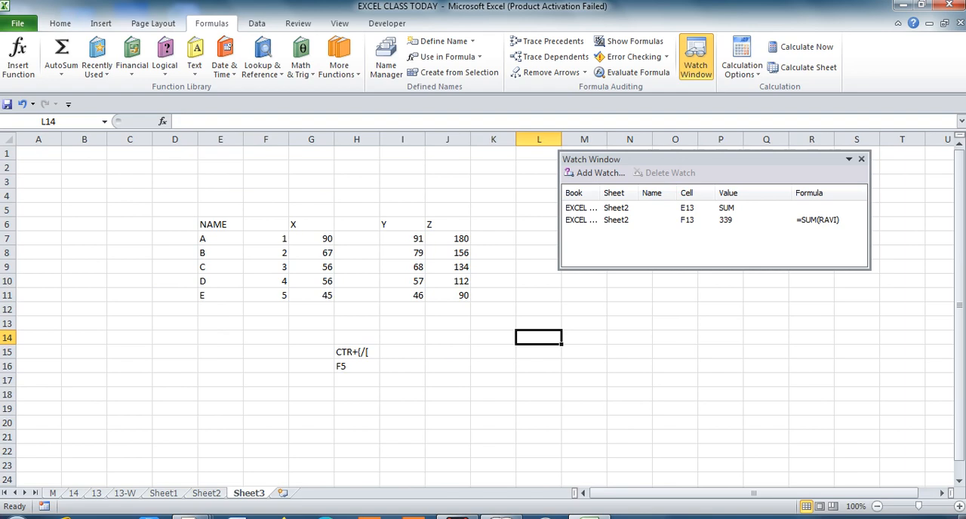
key("ctrl+Page_Up")
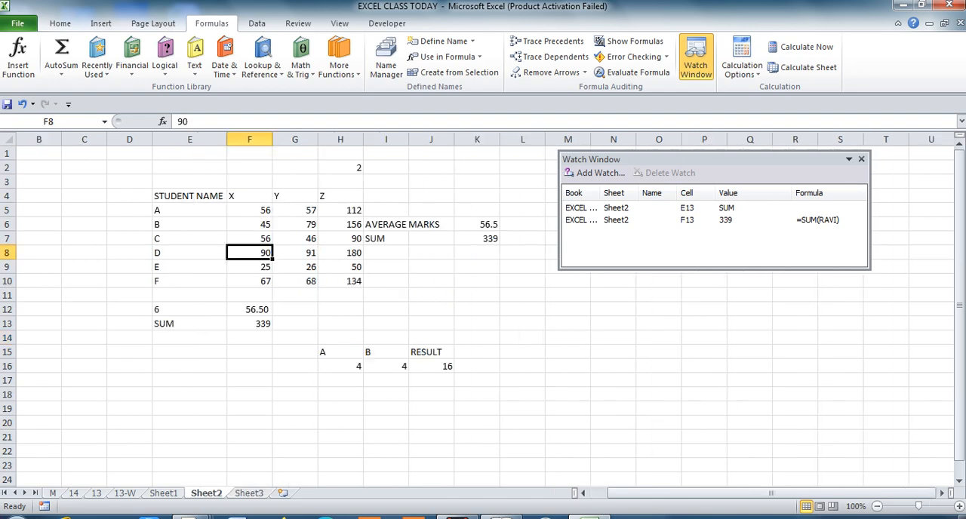
key("ctrl+Page_Down")
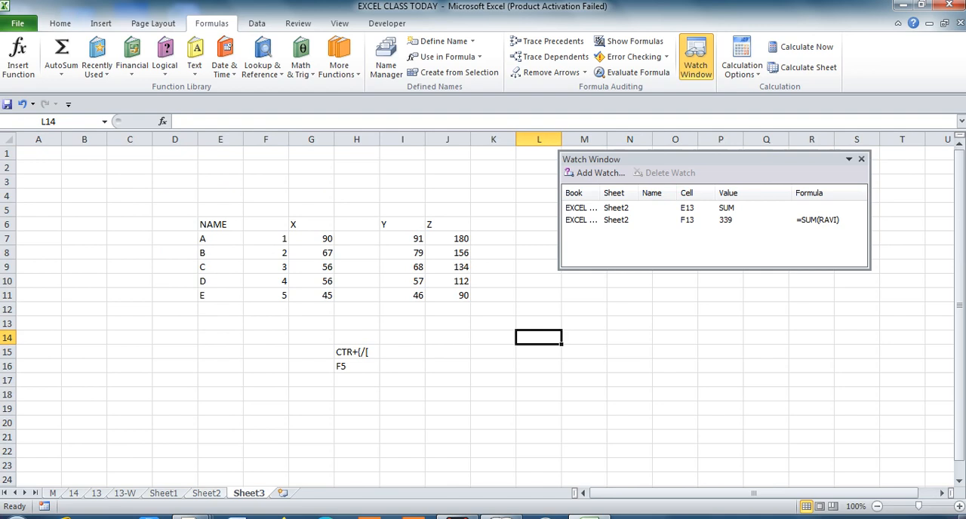
key("ctrl+Page_Up")
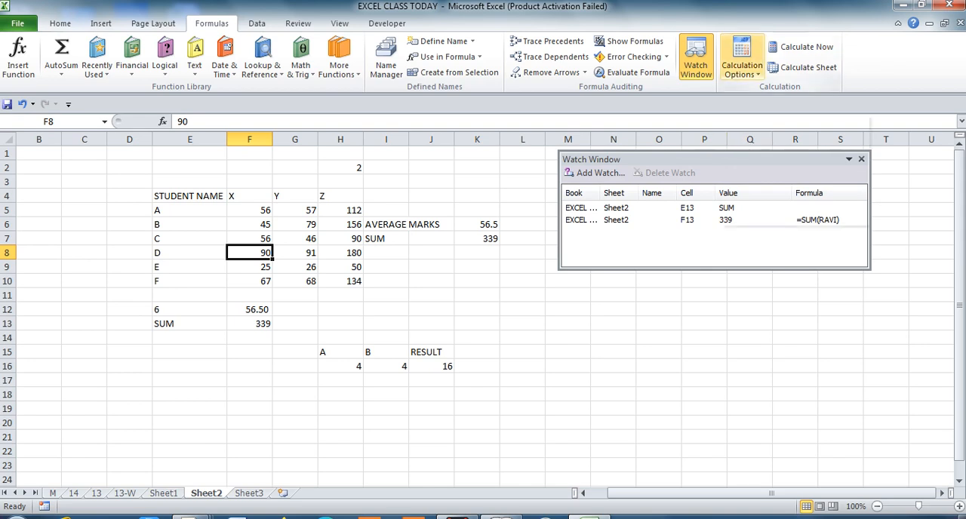
left_click(741, 68)
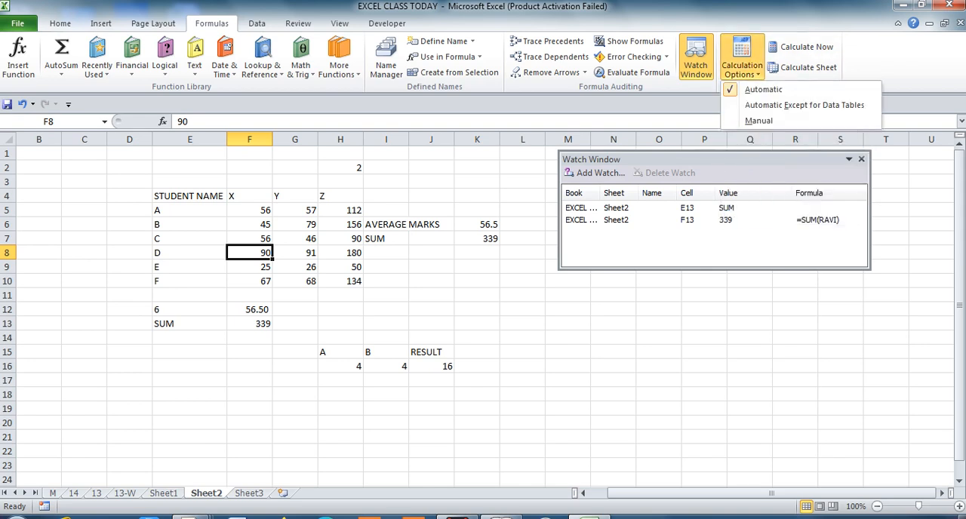
key("Escape")
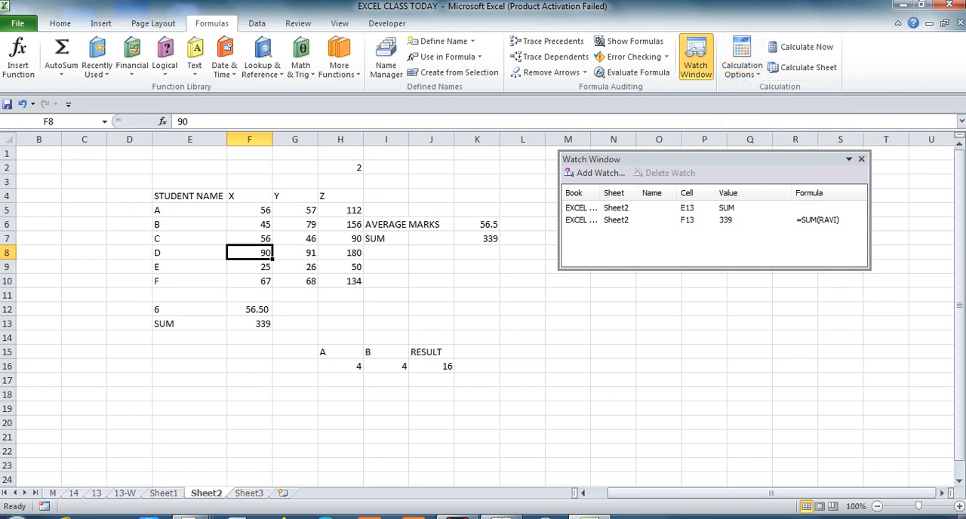
Set the A value in H16 to 5 and the B value in I16 to 6.
left_click(431, 366)
left_click(387, 366)
left_click(340, 366)
type("5")
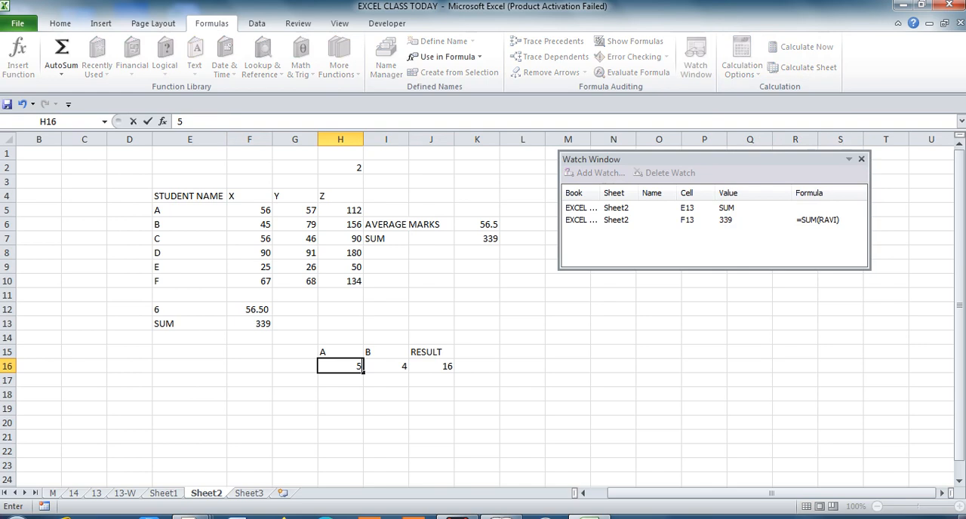
key("Return")
key("Up")
key("Right")
type("6")
key("Return")
key("Up")
key("Right")
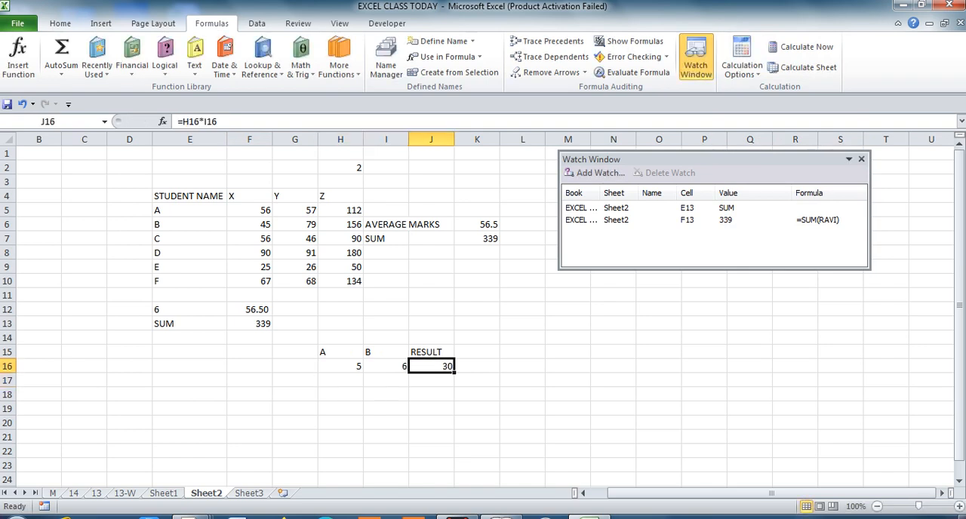
Examine how the RESULT formula in J16 uses the A and B cells in row 16.
key("Left")
key("Left")
key("Right")
key("Right")
key("Left")
key("Right")
key("Right")
key("Left")
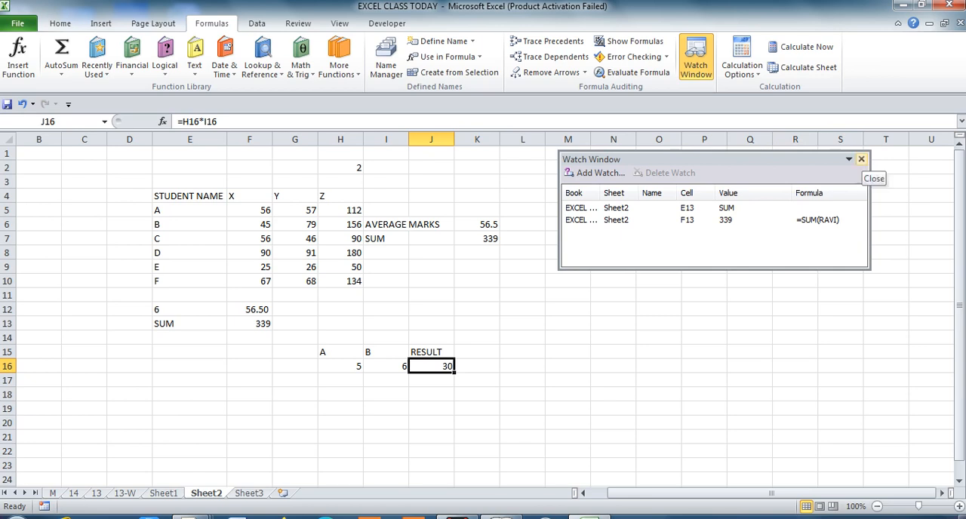
Close the Watch Window and set the workbook's calculation mode to Manual.
left_click(861, 159)
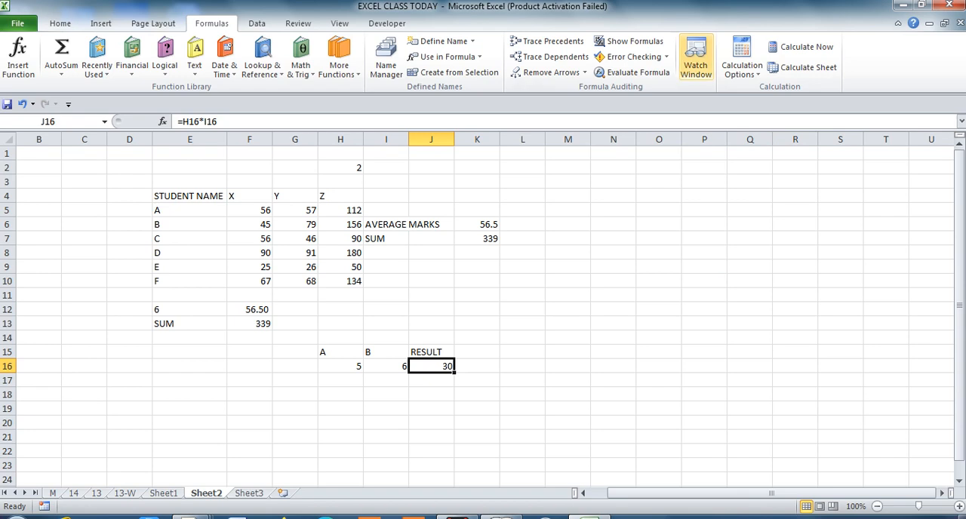
left_click(741, 61)
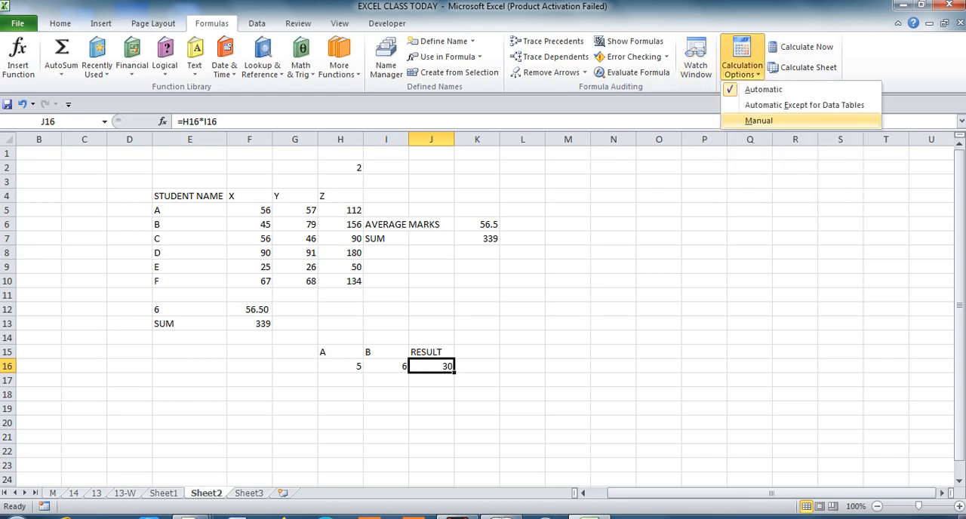
left_click(758, 121)
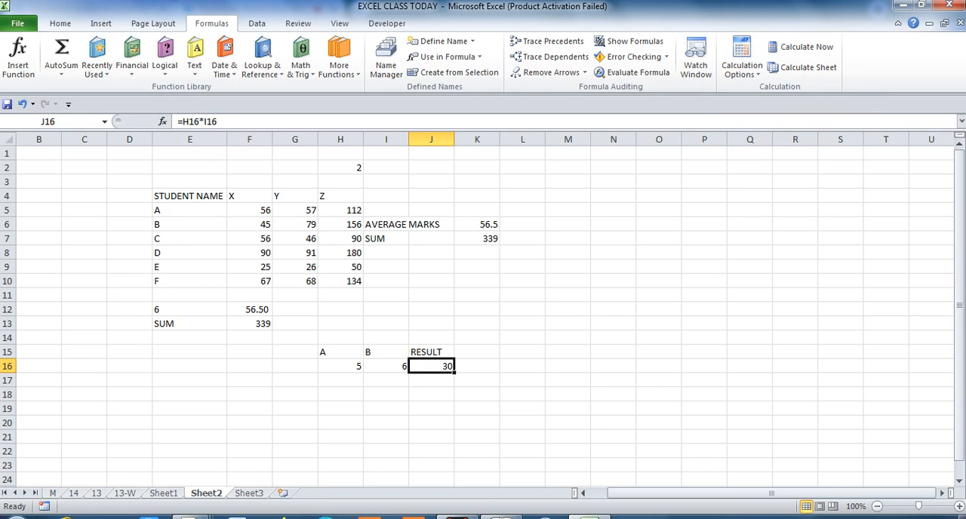
Open the RESULT formula =H16*I16 in cell J16 for editing and re-enter it.
left_click(385, 408)
key("Up")
key("Up")
key("Up")
key("Right")
key("F2")
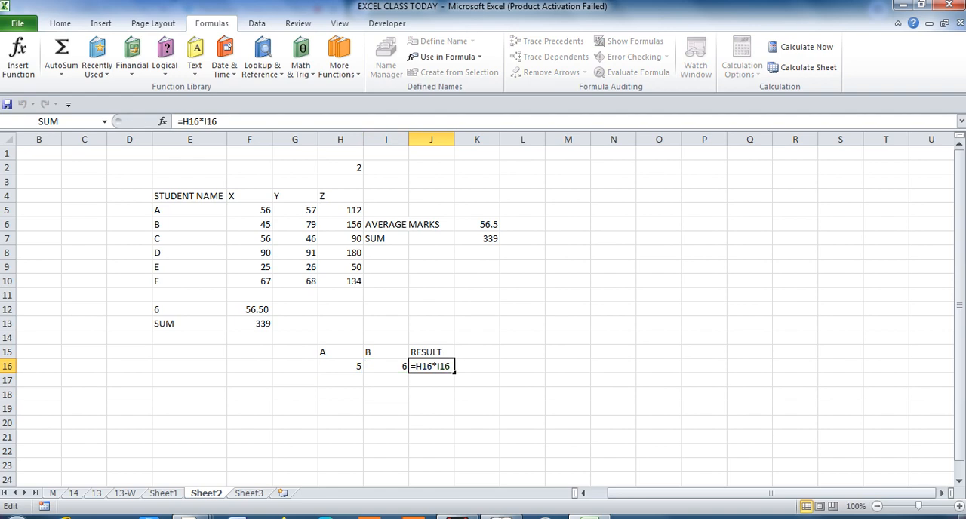
key("Return")
key("Left")
key("Left")
key("Up")
key("Up")
key("Down")
key("Right")
key("Right")
key("Left")
key("Right")
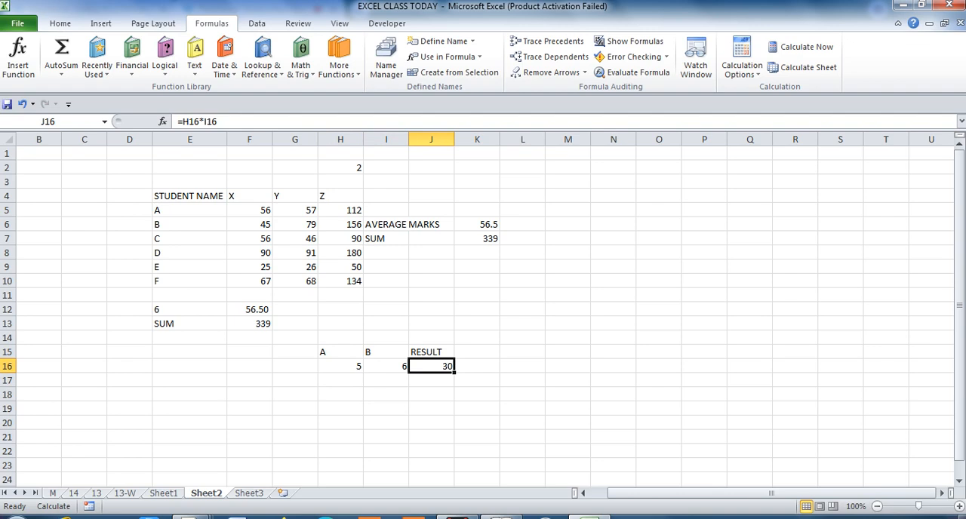
key("Left")
key("Right")
key("Right")
key("Right")
key("Right")
key("Right")
key("Left")
key("Left")
key("Left")
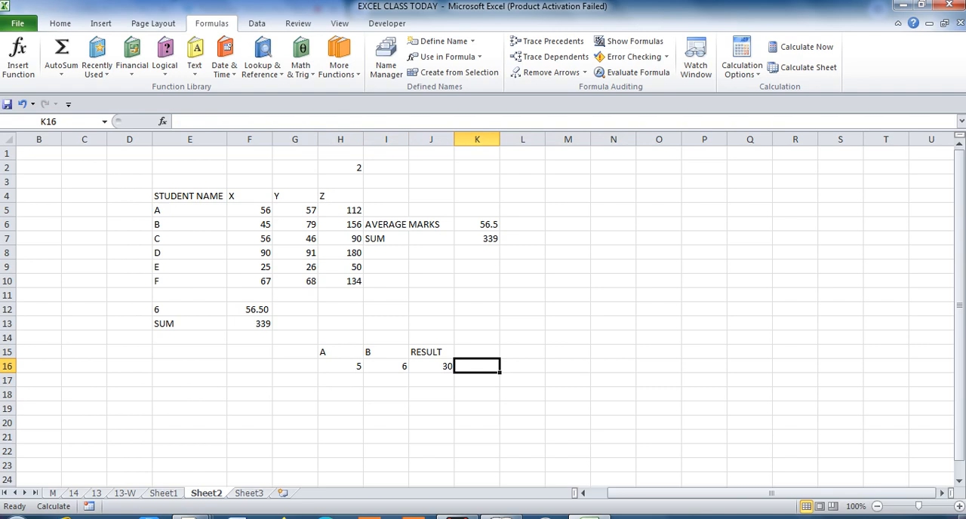
Re-enter the RESULT formula in J16 once more and check which calculation option is active for the workbook.
key("Left")
key("F2")
key("Return")
key("Up")
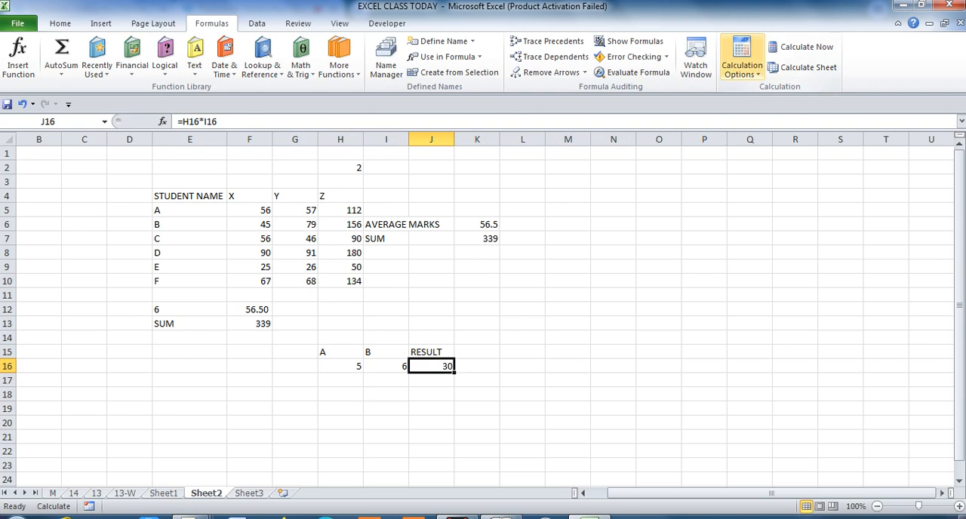
left_click(742, 67)
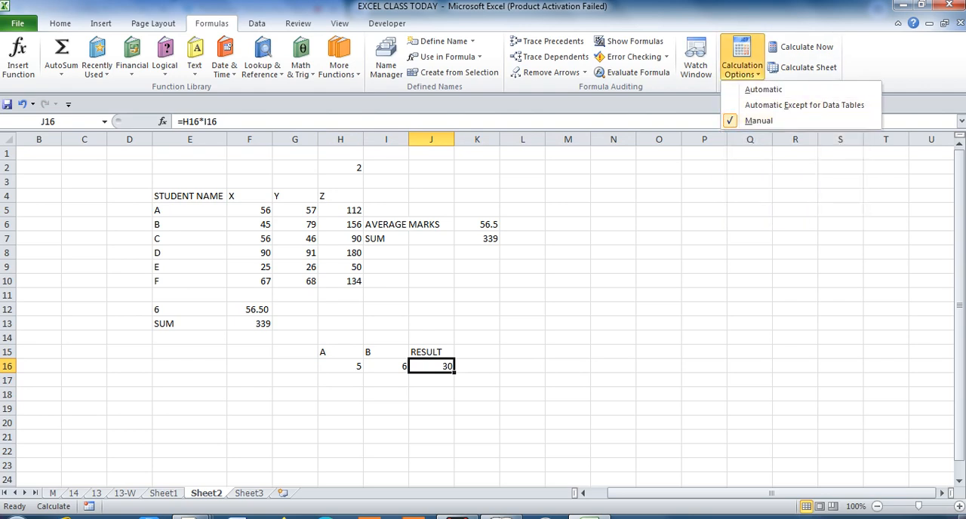
key("Escape")
Set the A value in H16 to 4 and the B value in I16 to 39 to test manual calculation.
key("Left")
key("Left")
type("4")
key("Return")
key("Up")
key("Right")
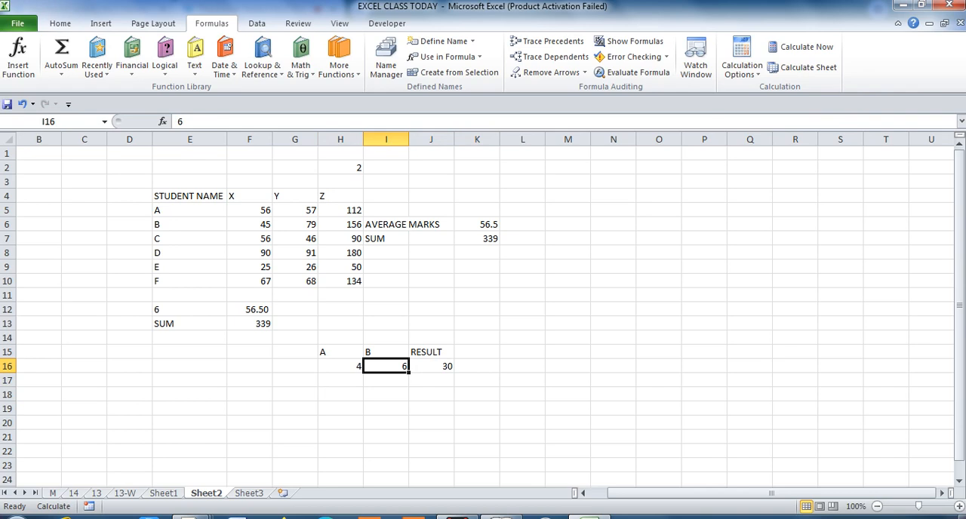
type("39")
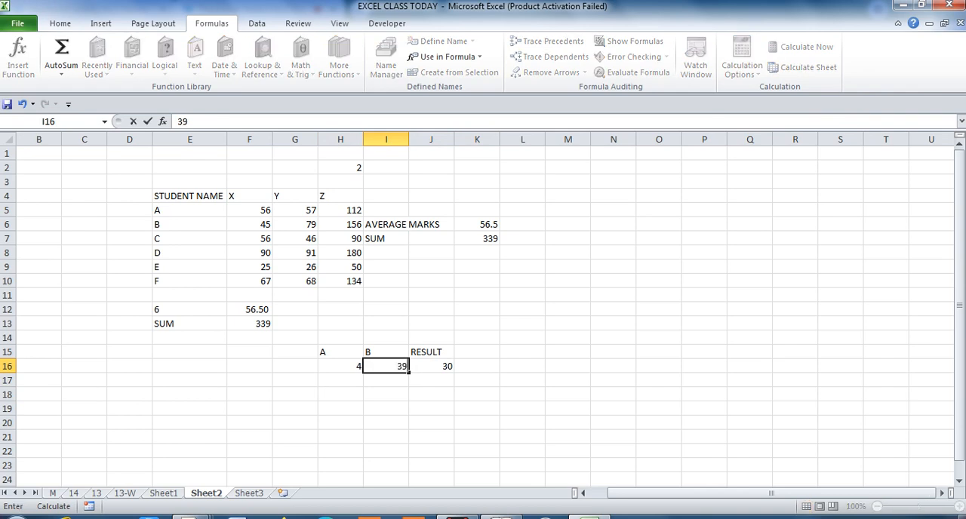
key("Return")
key("Up")
key("Right")
key("Left")
key("Left")
key("Right")
key("Right")
key("Left")
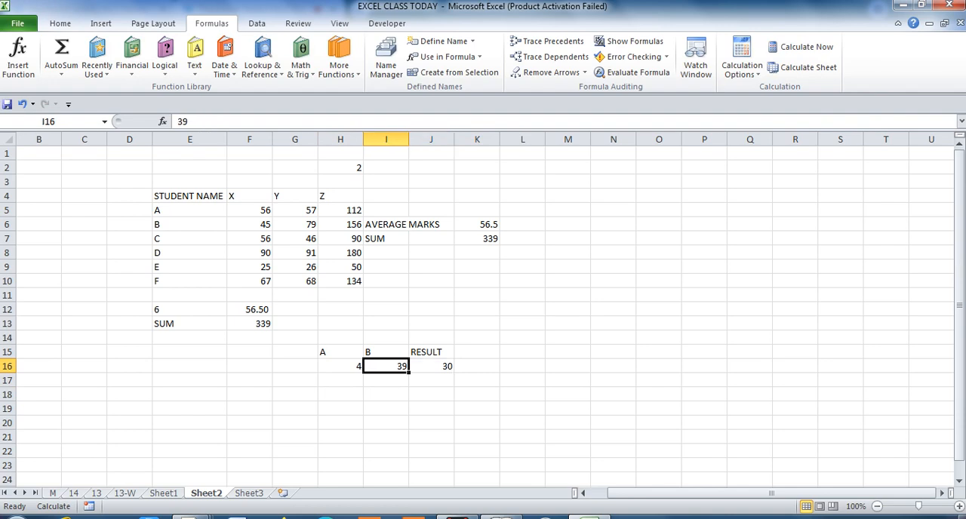
Select the RESULT cell J16 and set the workbook's calculation mode to Automatic.
key("Right")
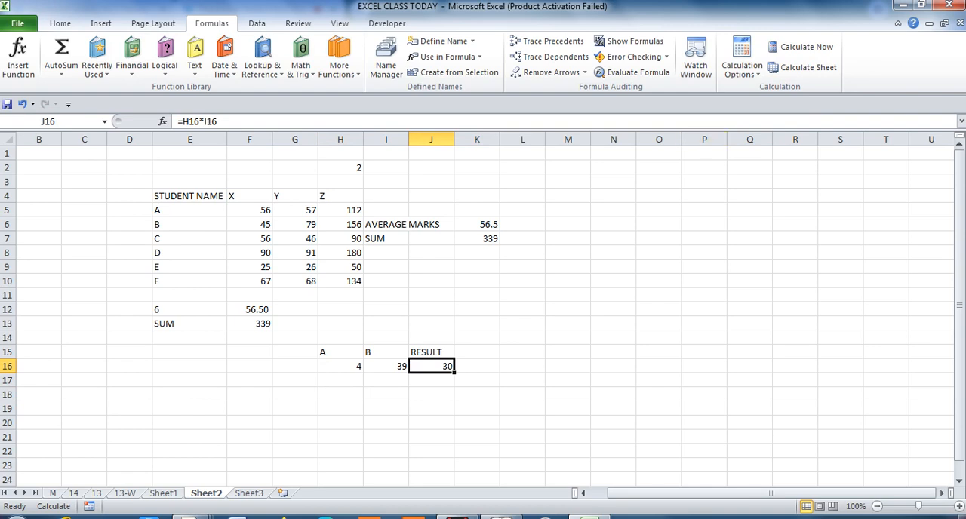
left_click(742, 65)
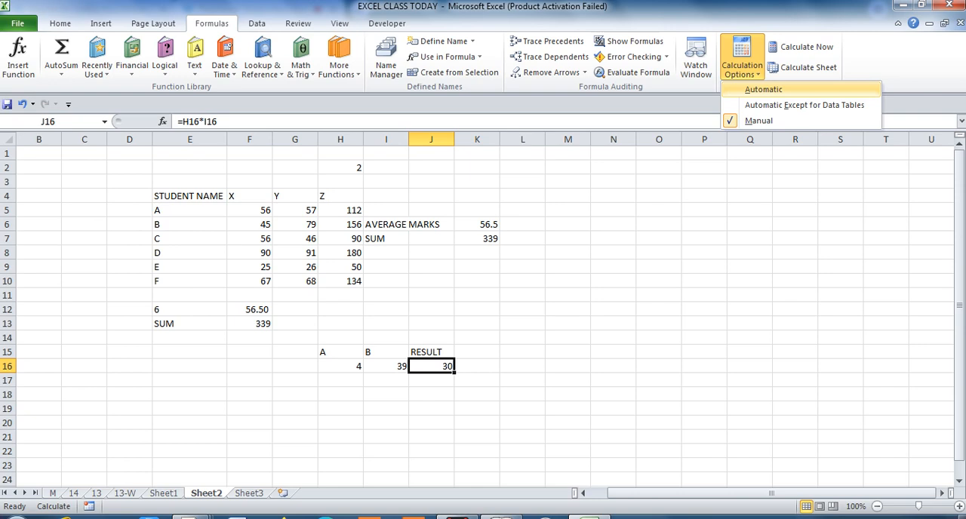
left_click(762, 89)
Set the A value in H16 to 56 and the B value in I16 to 24.
key("Left")
key("Right")
key("Left")
key("Left")
key("Right")
key("Left")
type("56")
key("Return")
key("Up")
key("Right")
type("24")
key("Return")
key("Up")
key("Right")
key("Left")
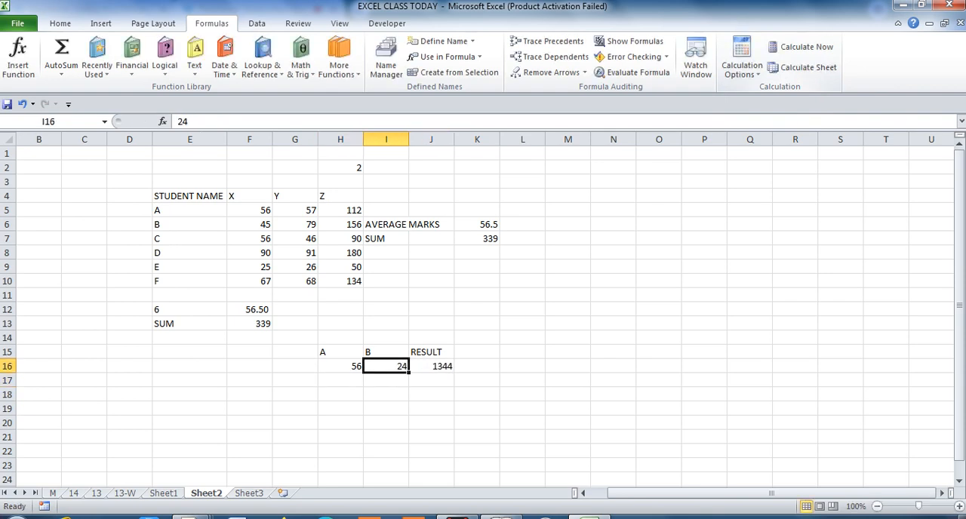